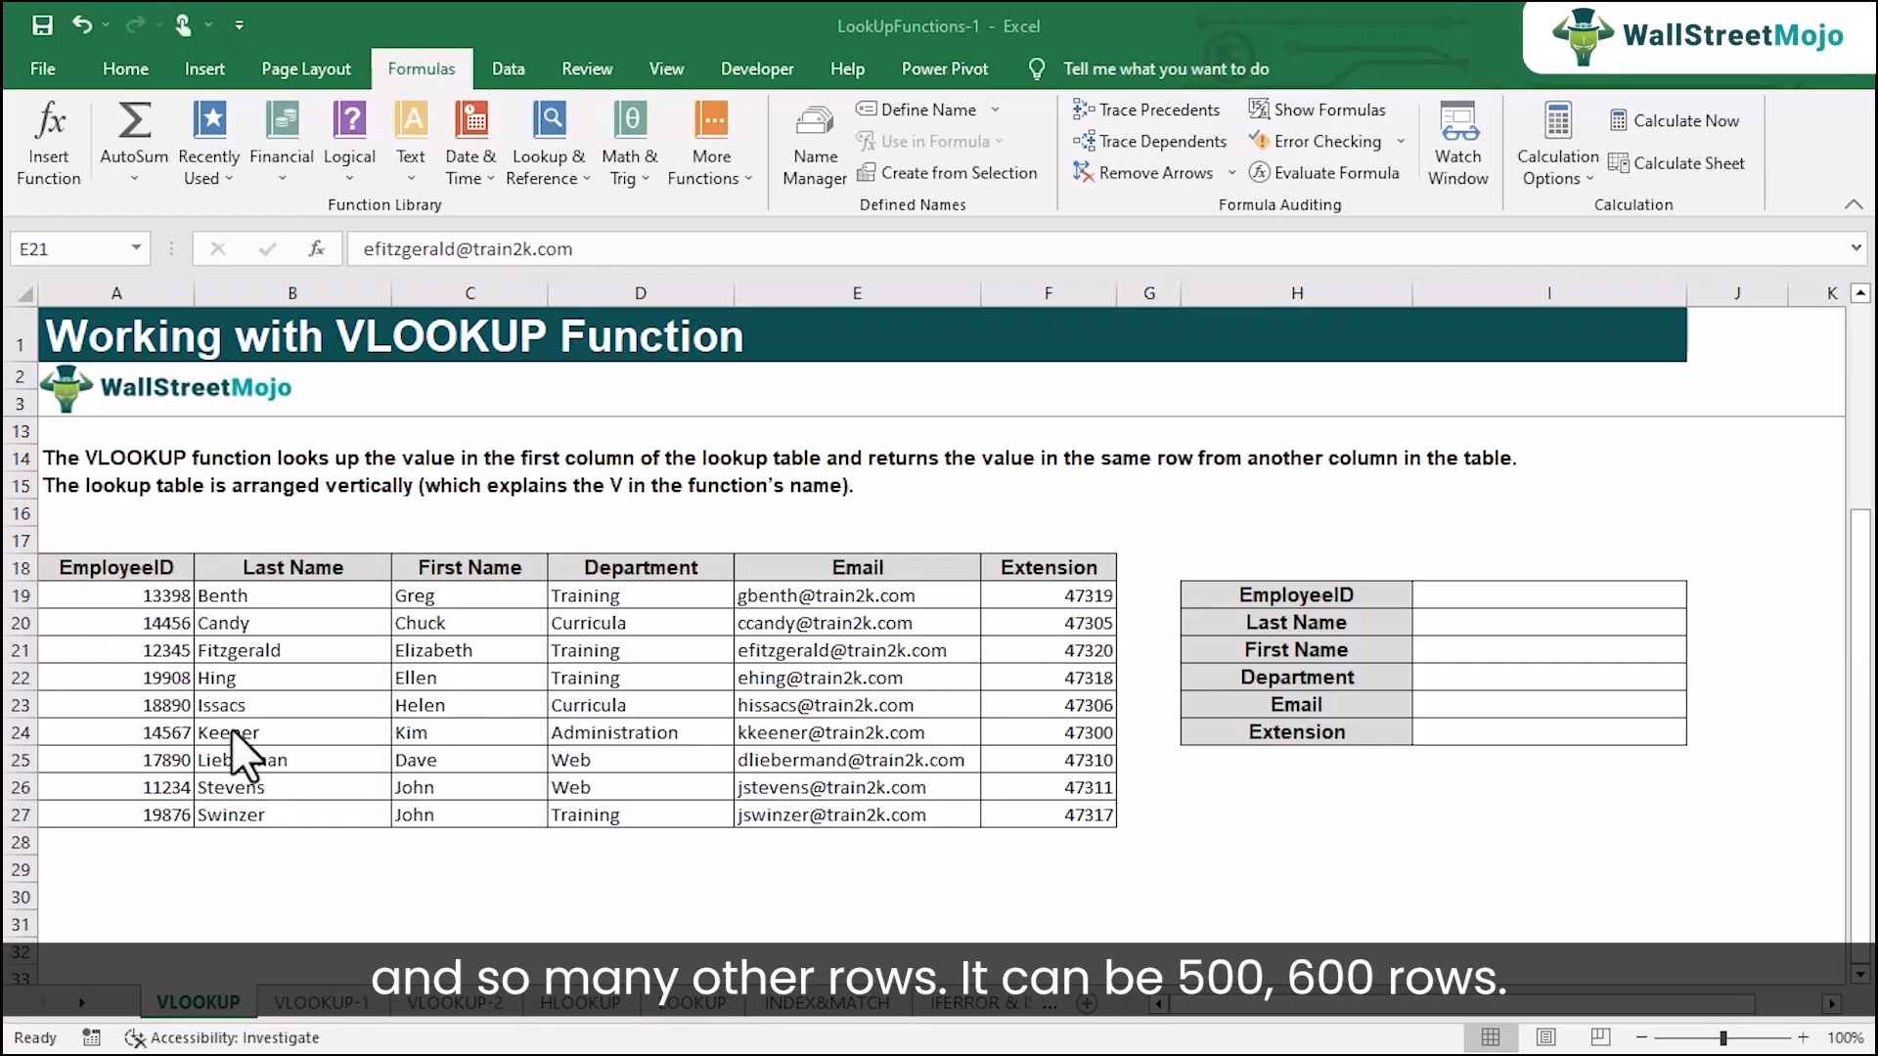
Enter the first listed employee's ID in the lookup form's EmployeeID cell I19.
scroll(238, 777, "up", 1)
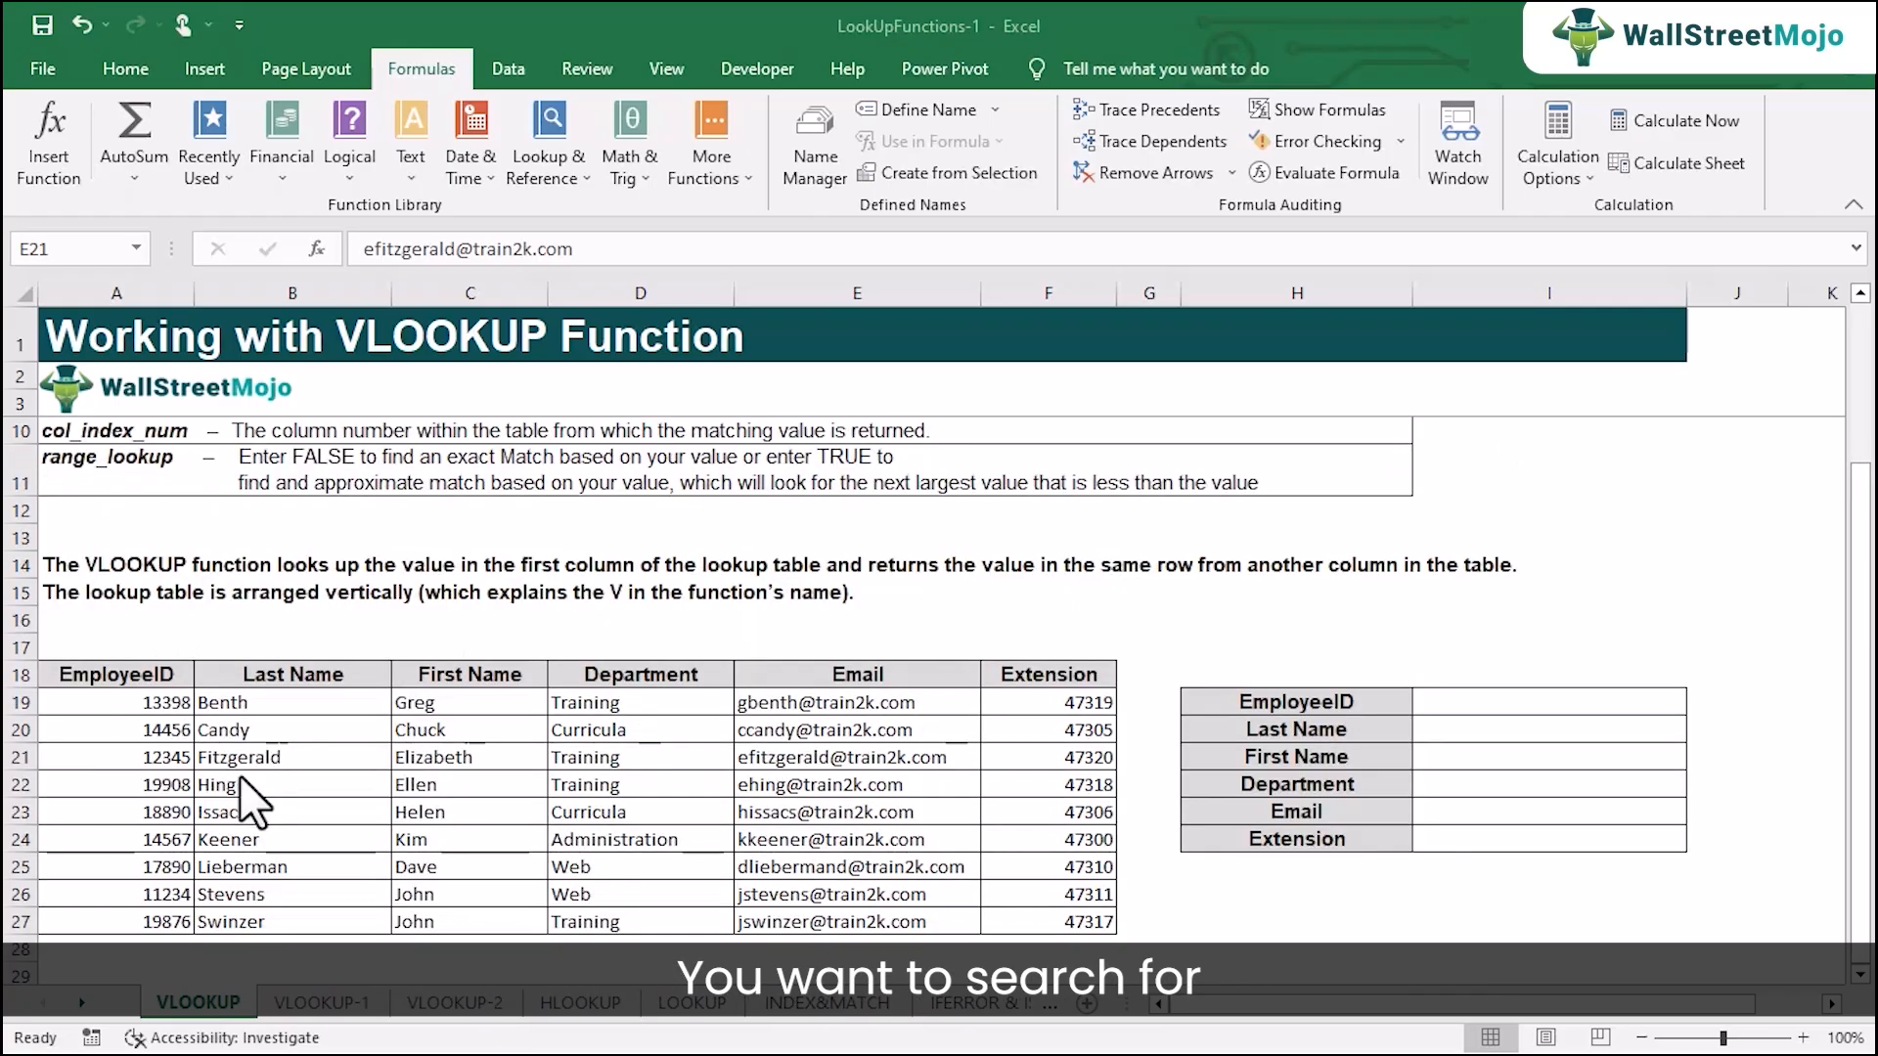
scroll(104, 730, "up", 1)
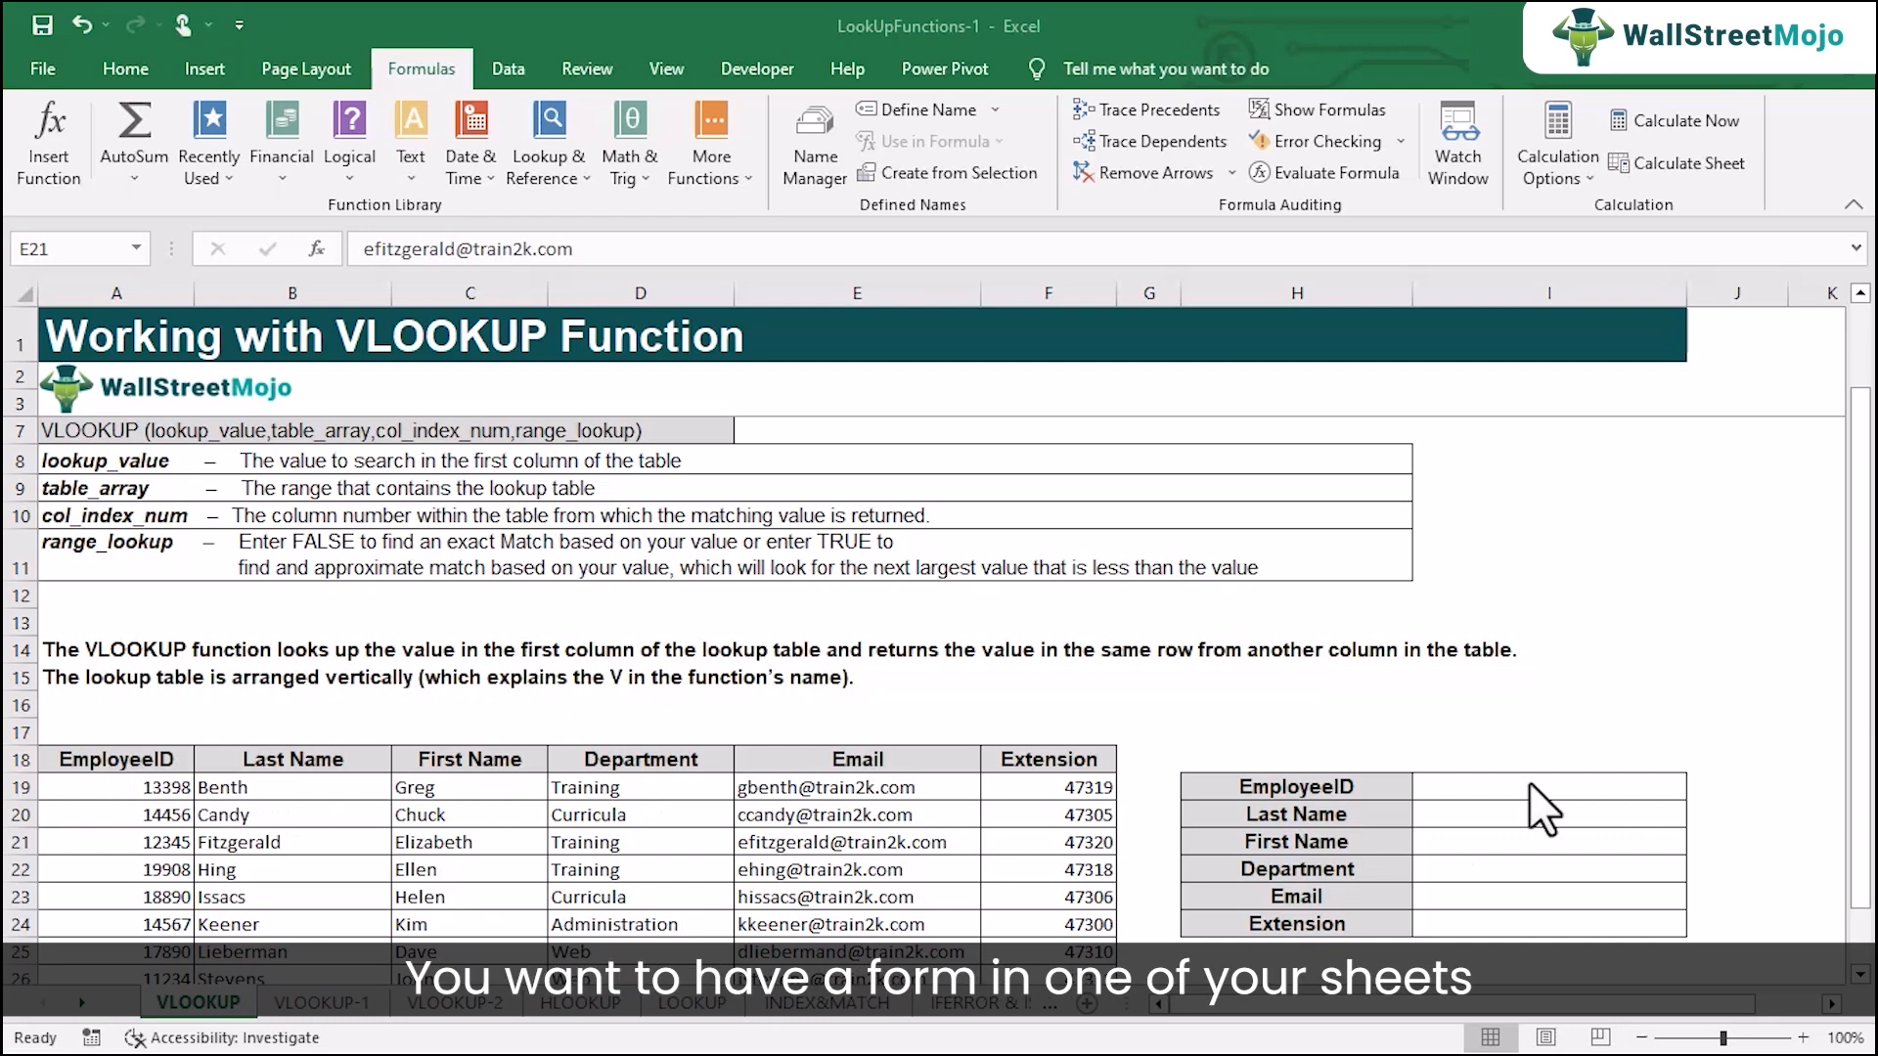
left_click(1488, 812)
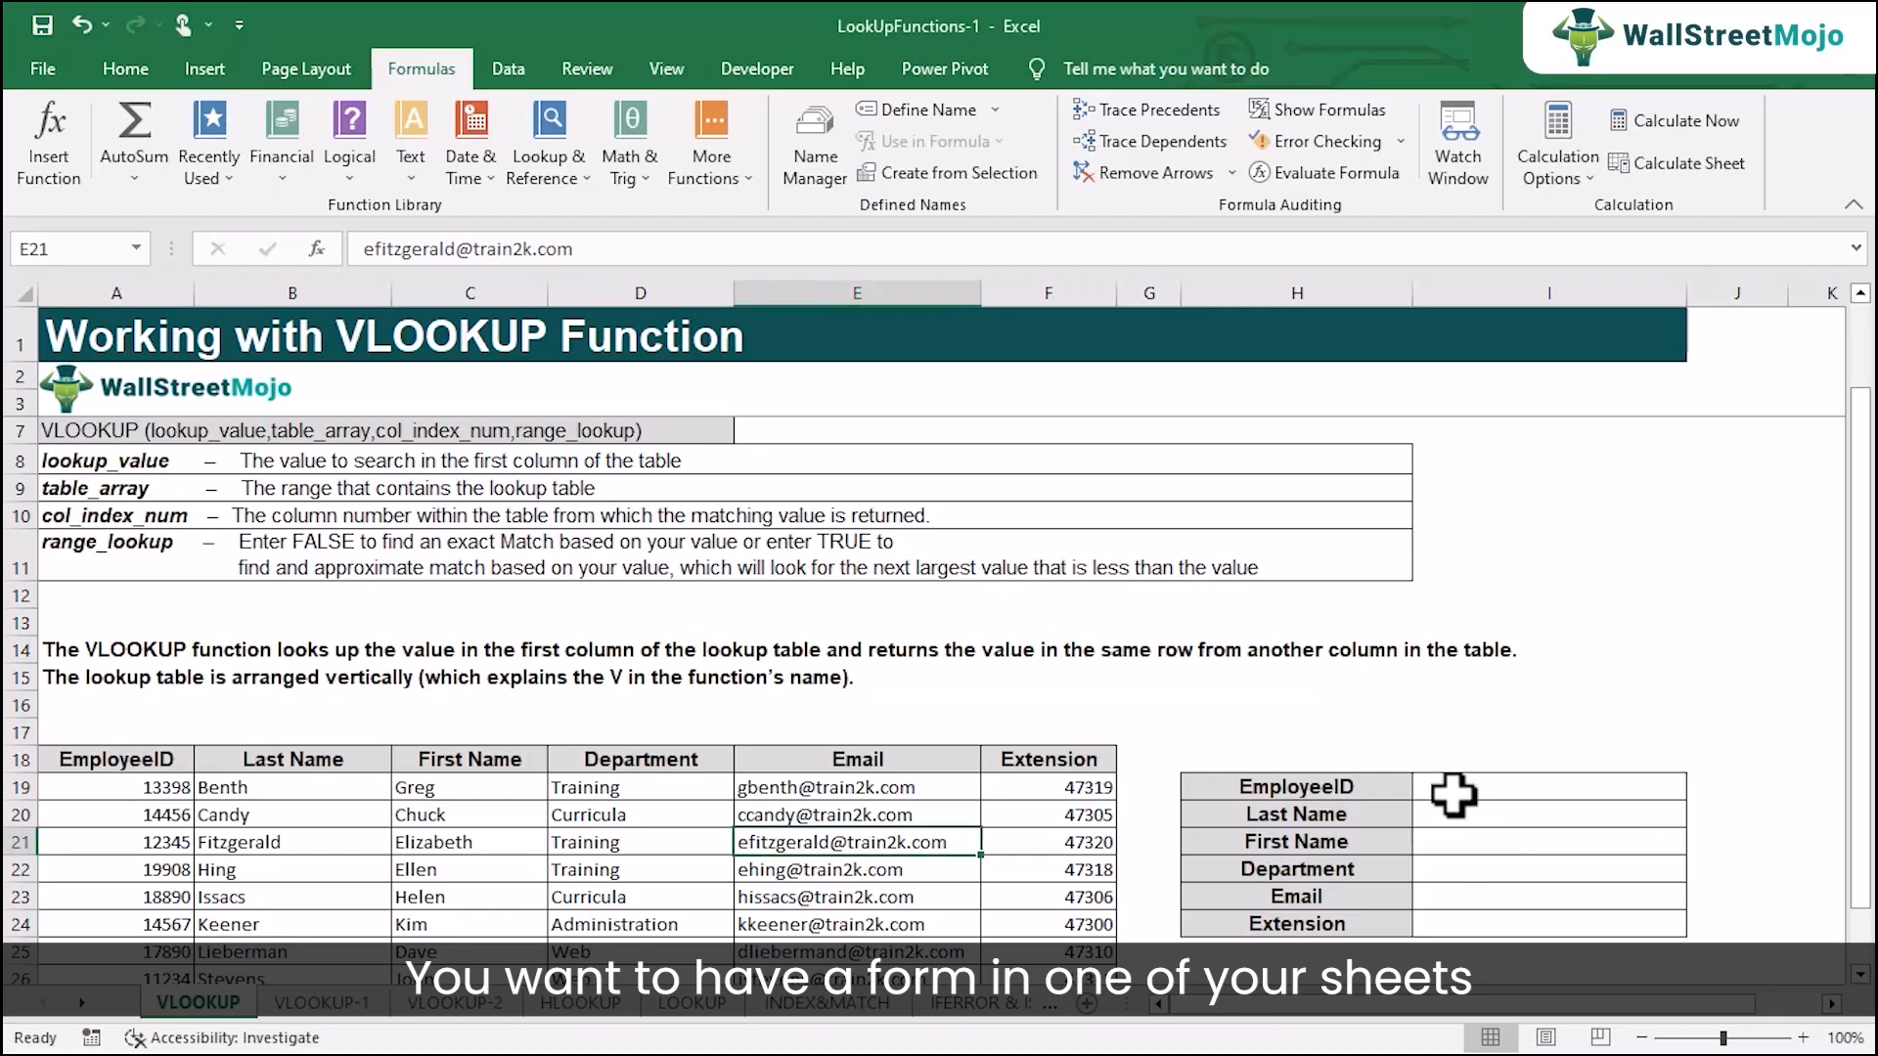
left_click(1456, 788)
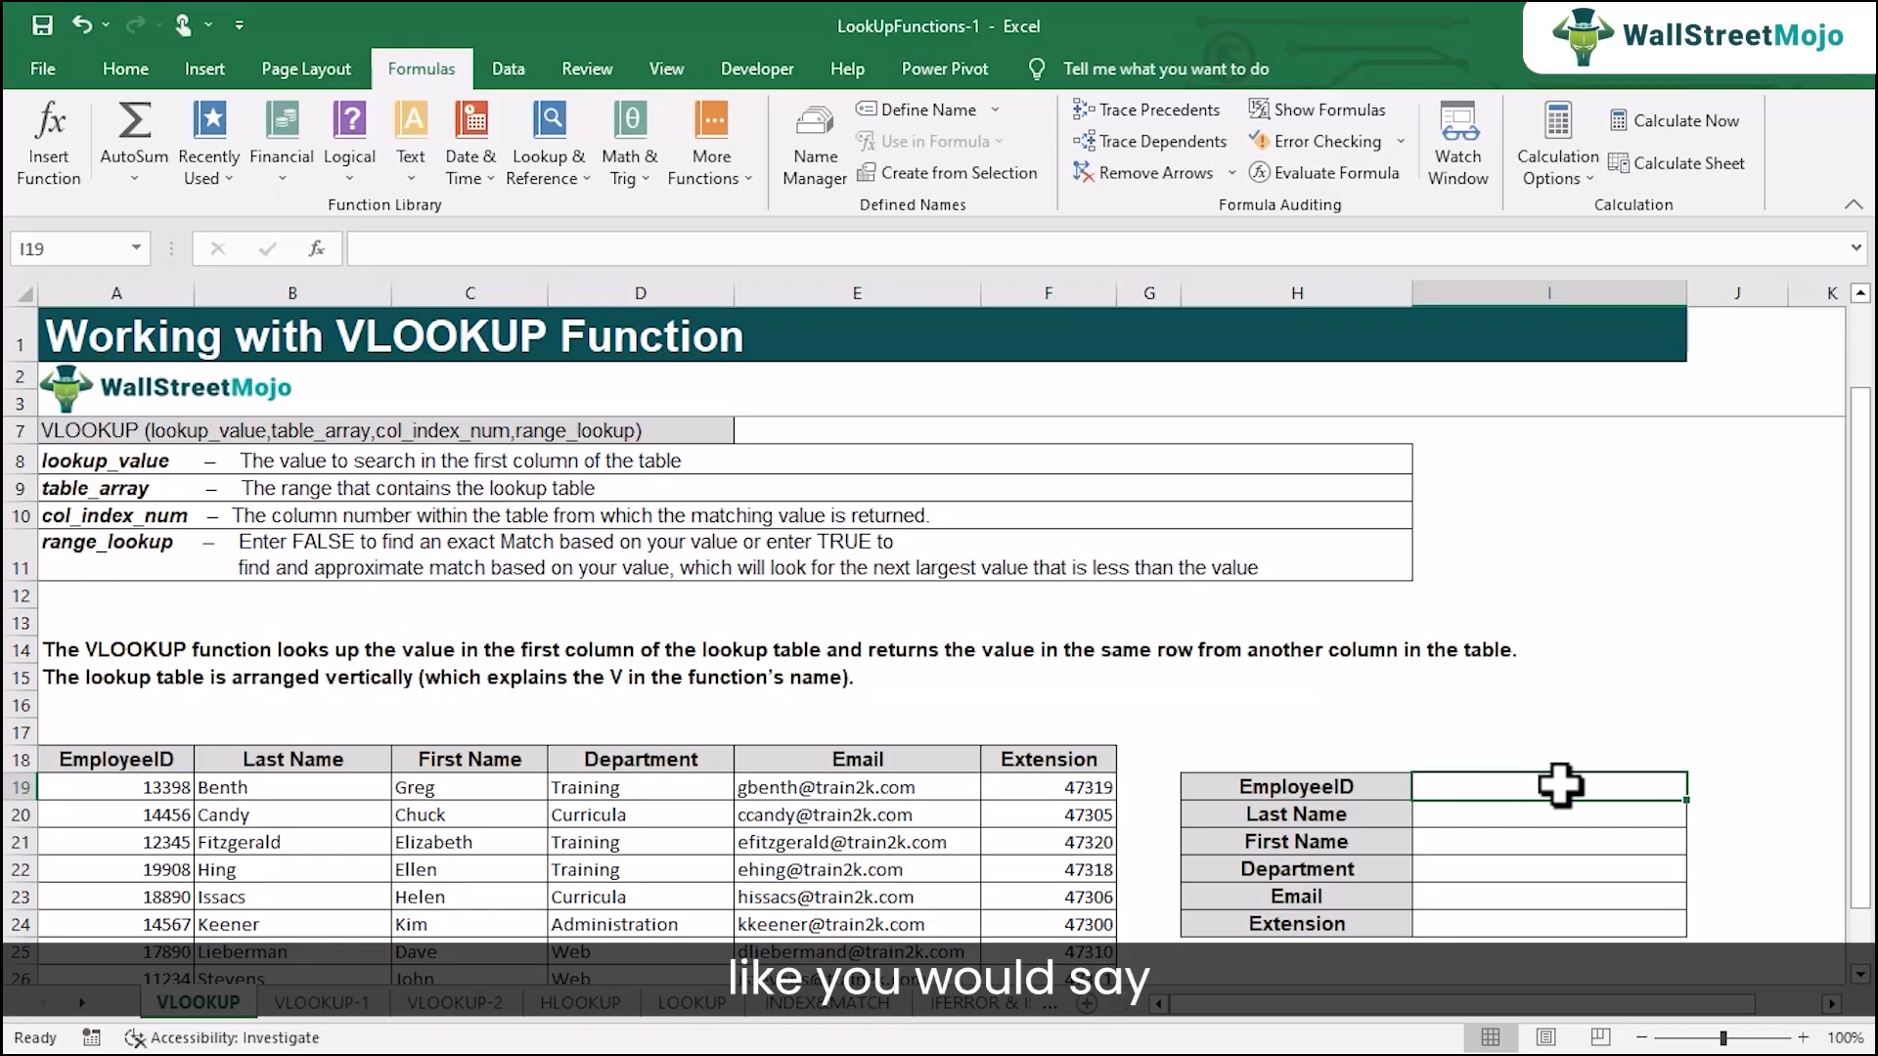
type("1")
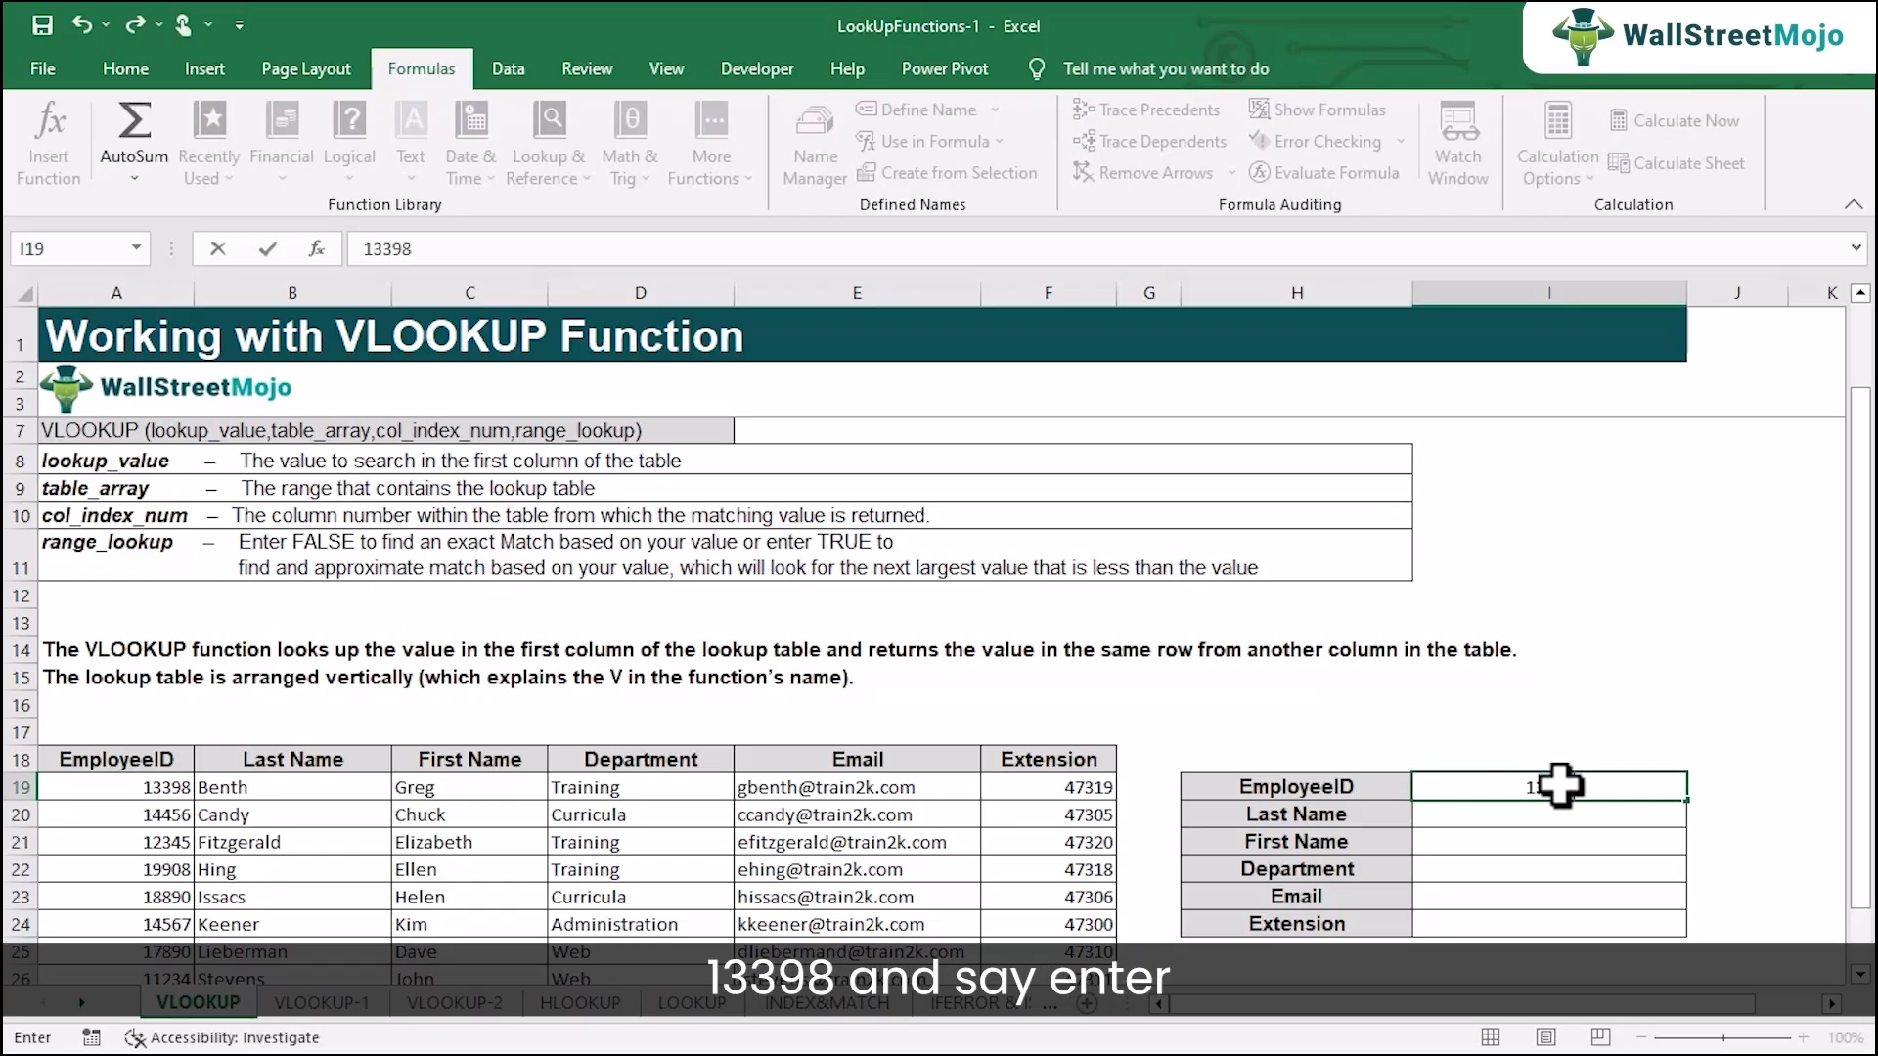
type("3398")
key("Return")
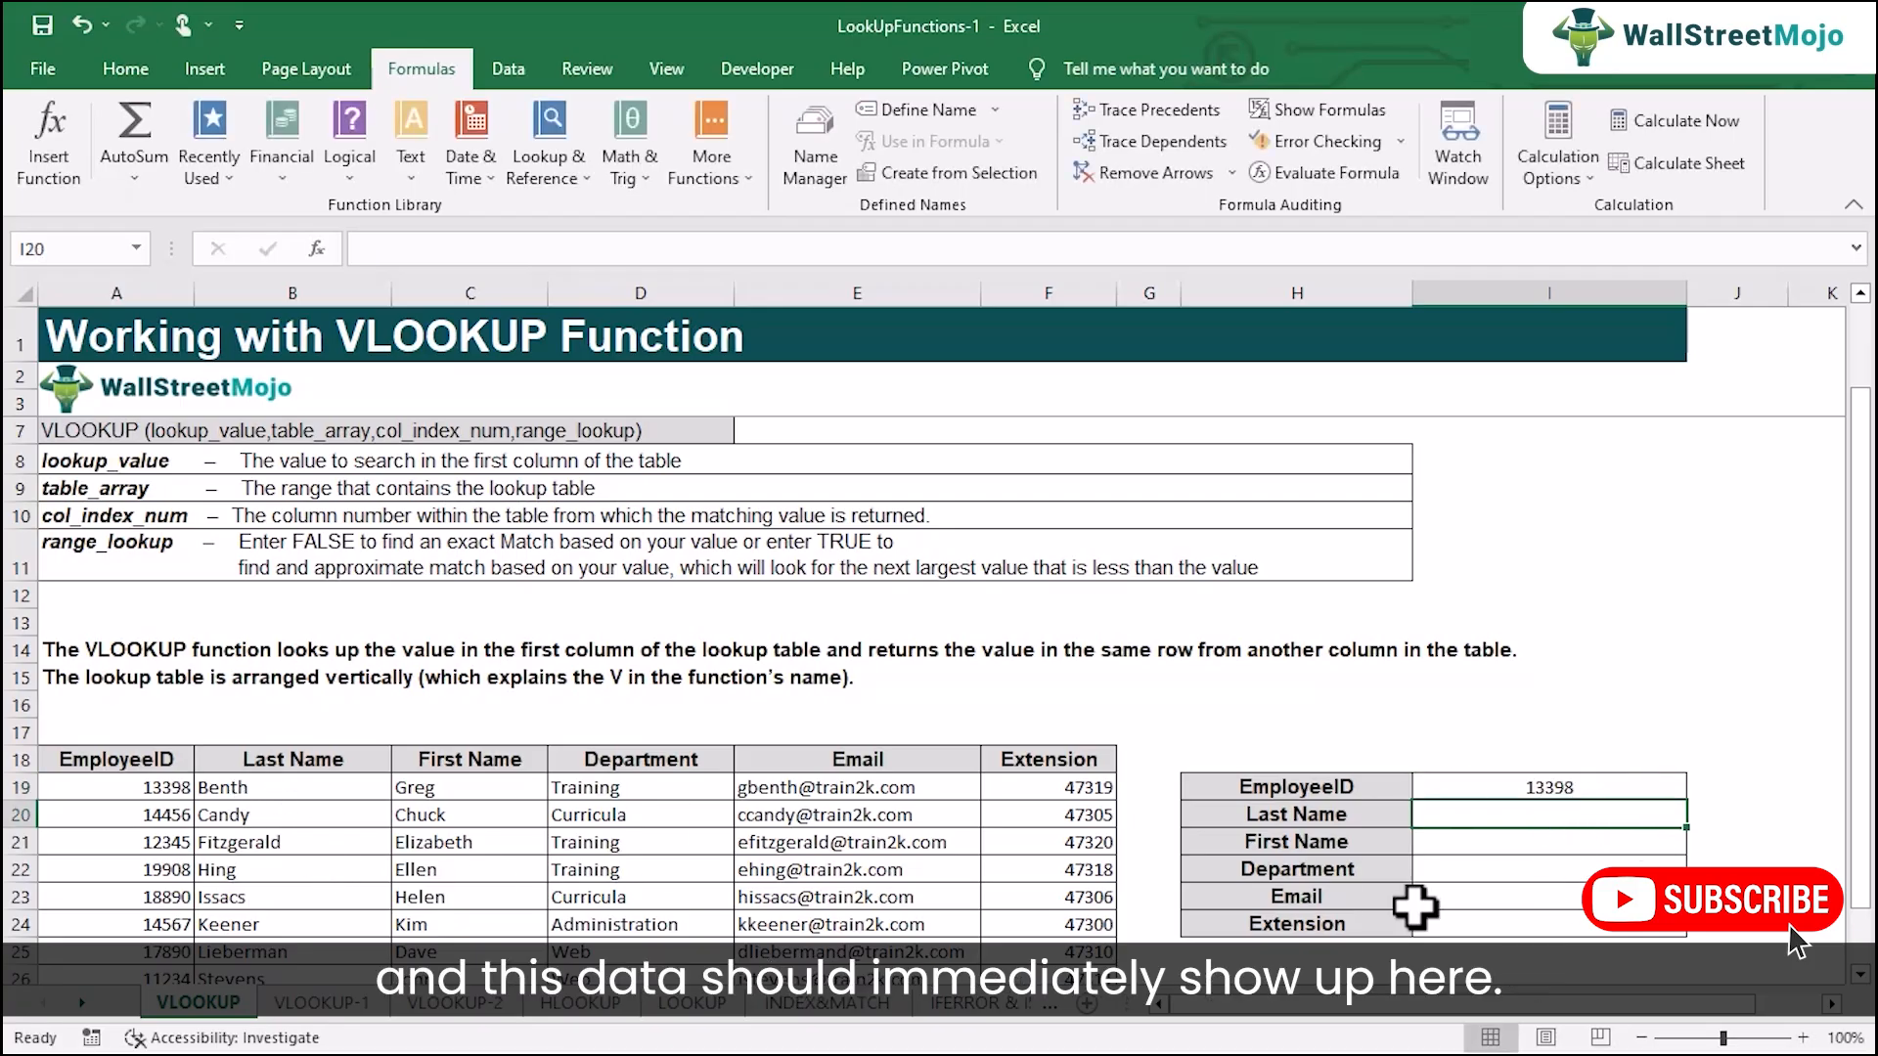
Examine the lookup_value and table_array descriptions against form cell I19 and the employee table A18:F27.
left_click(164, 926)
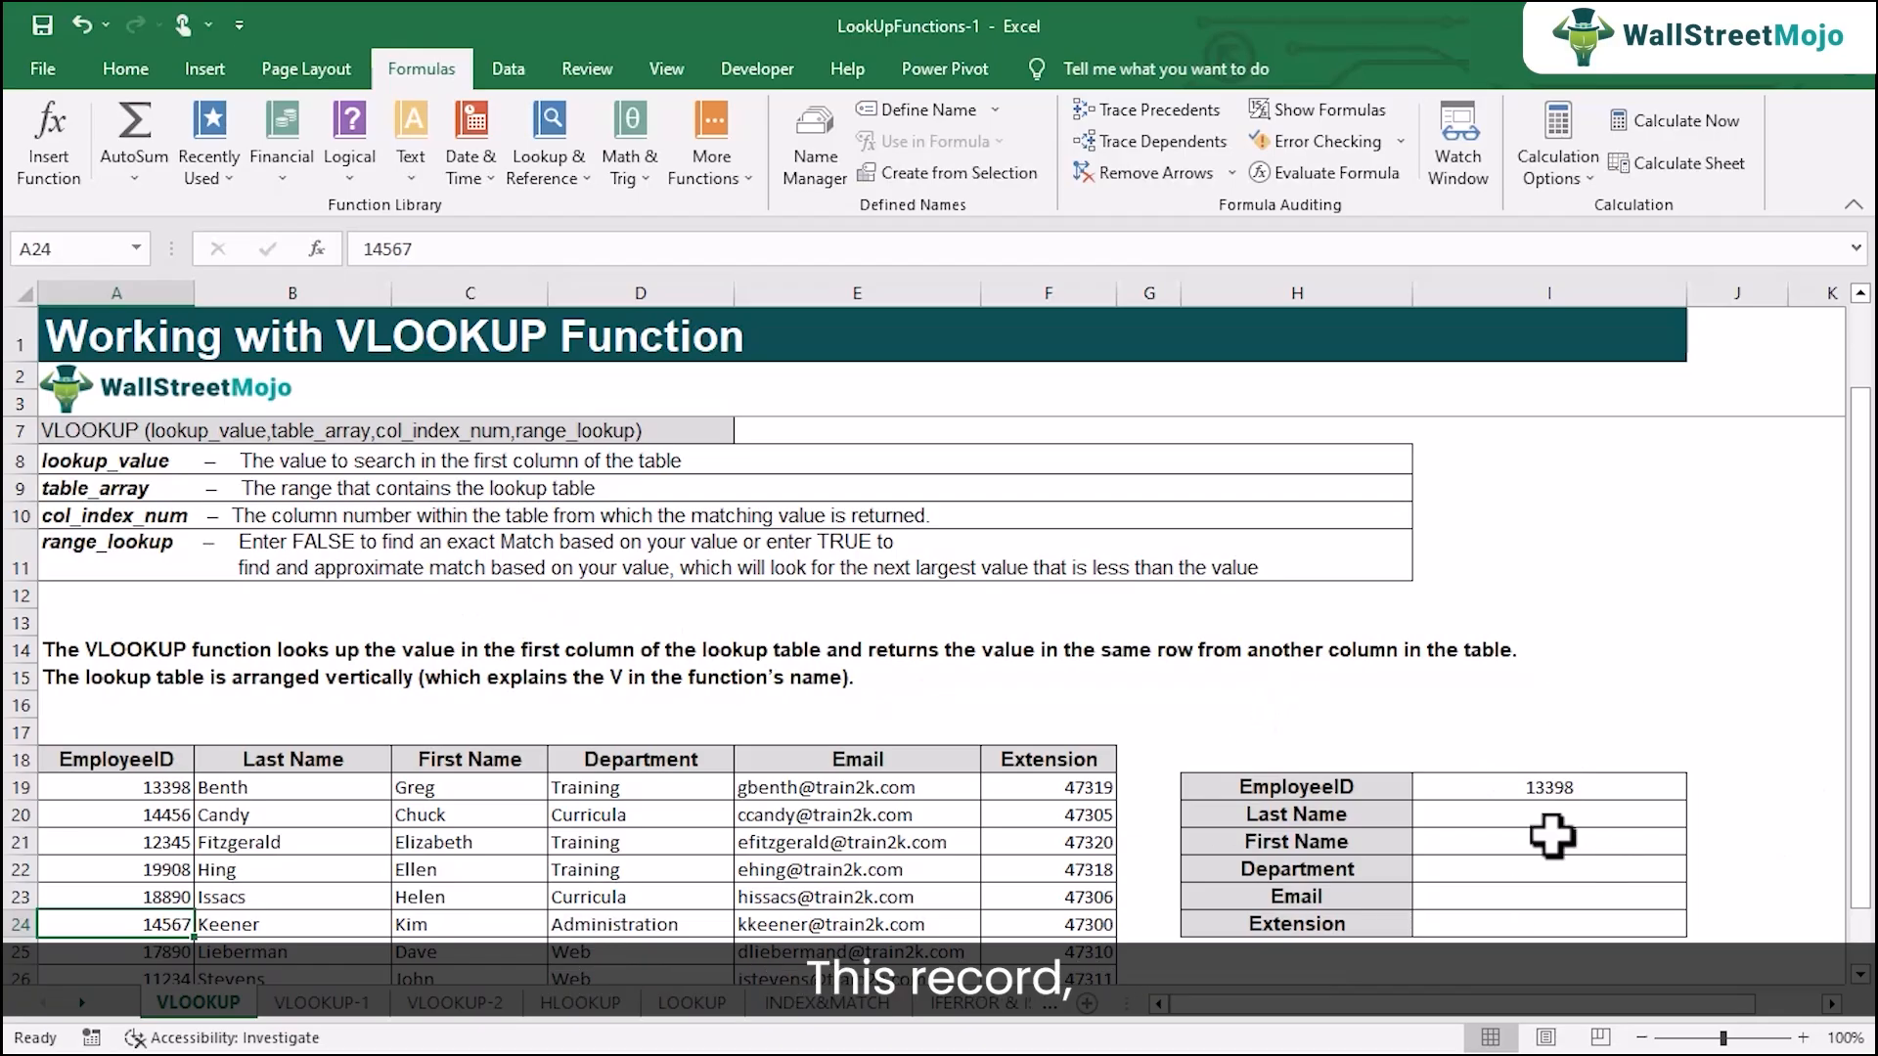
left_click(1541, 790)
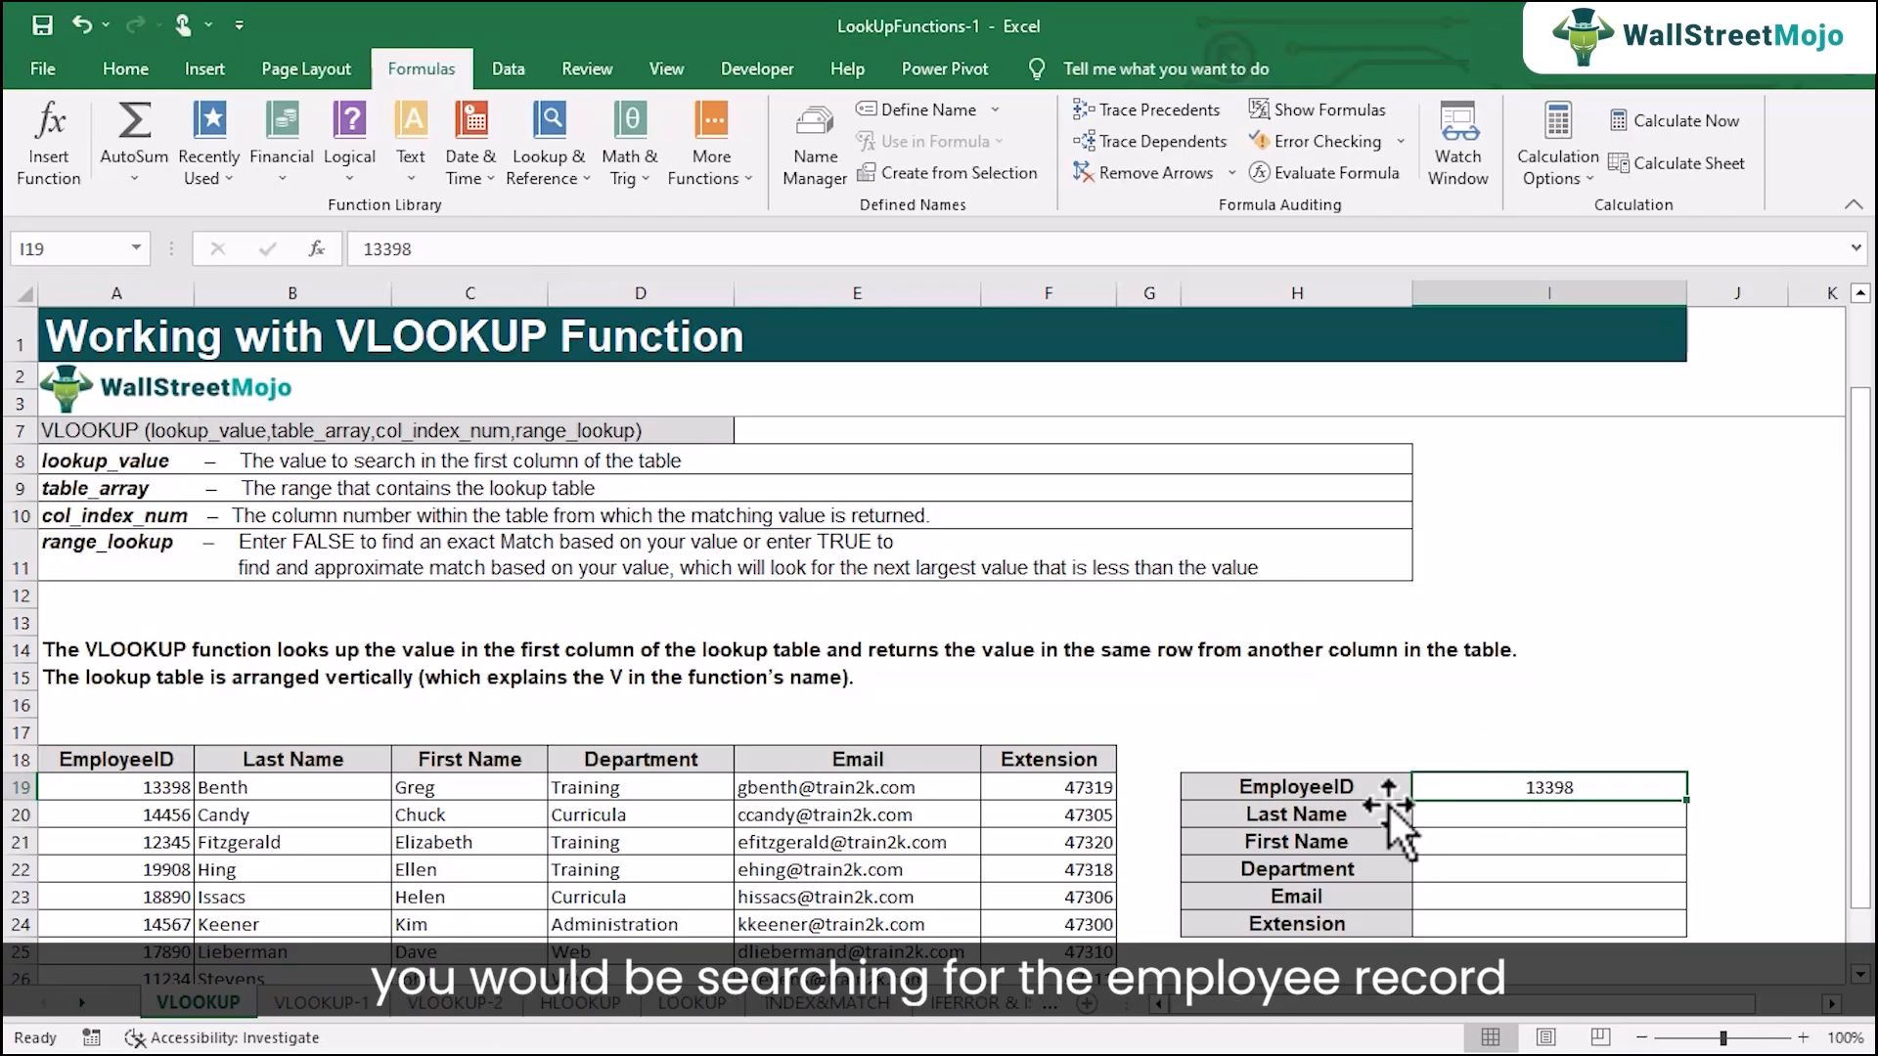
scroll(172, 768, "down", 1)
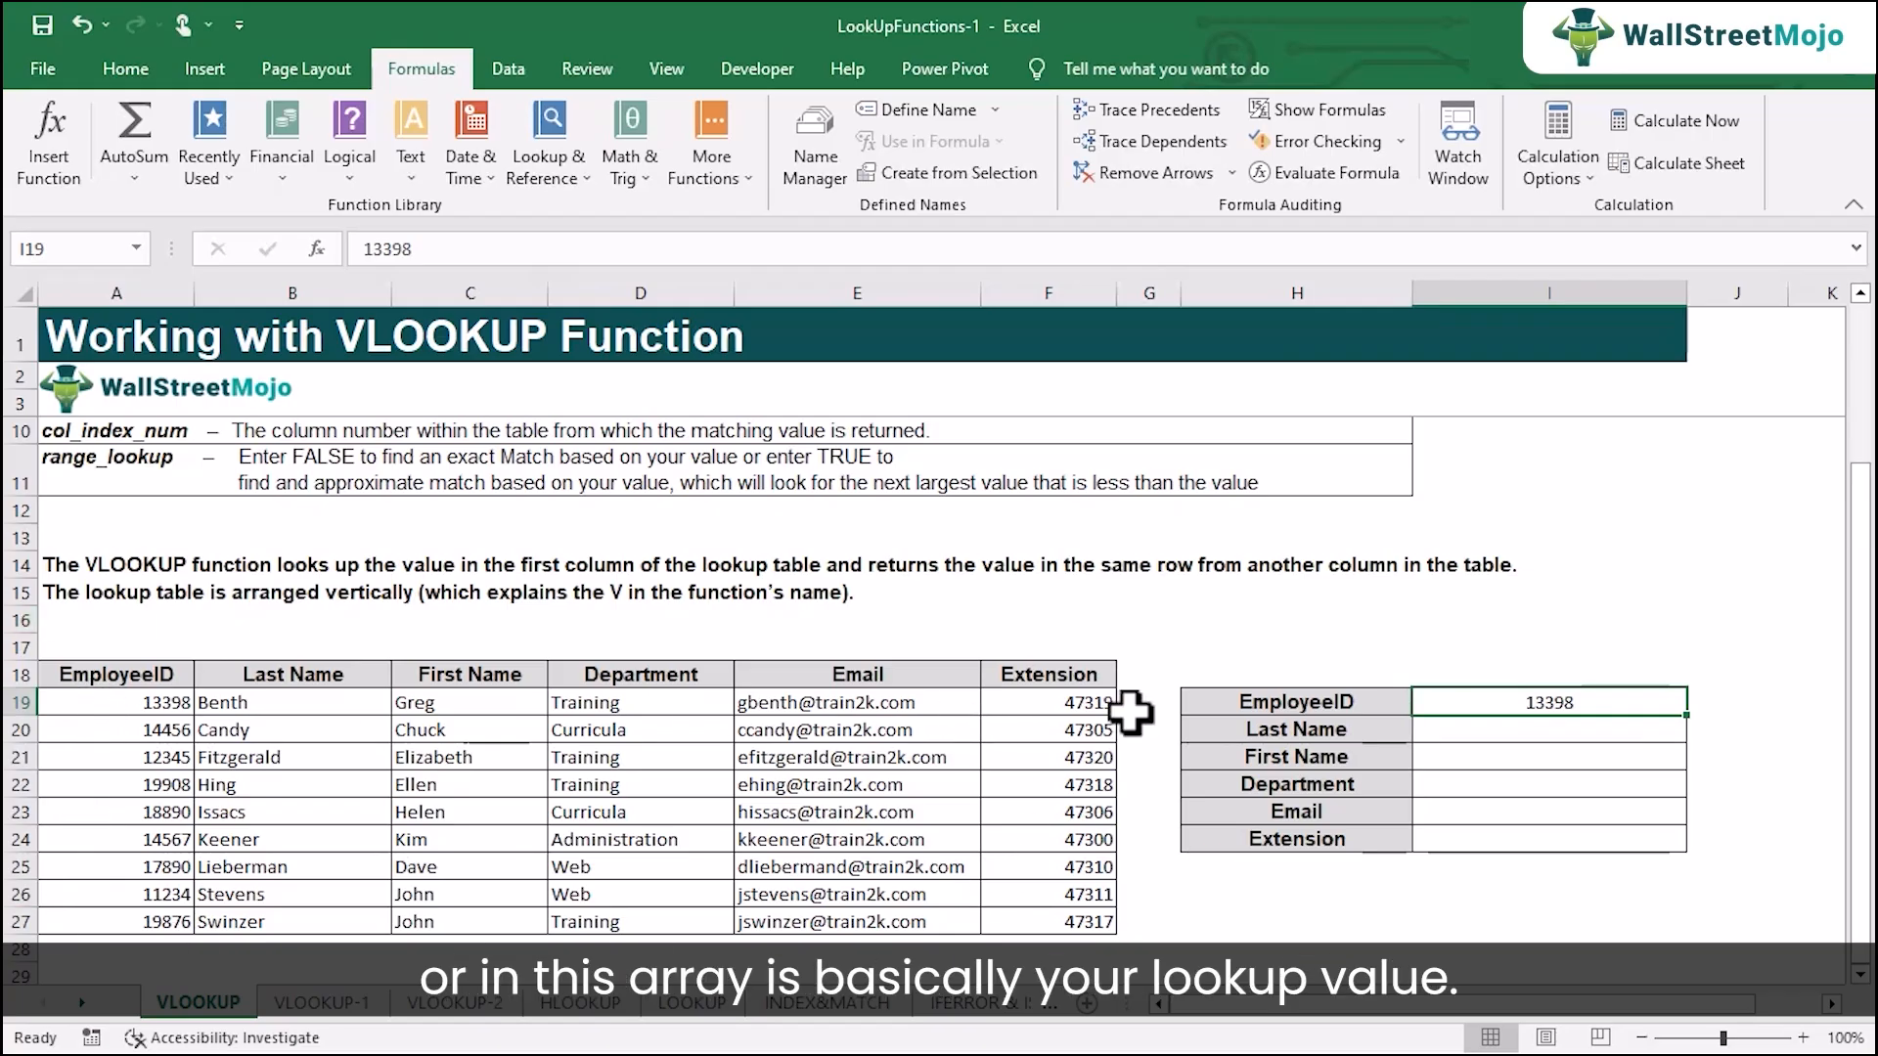
scroll(210, 586, "up", 1)
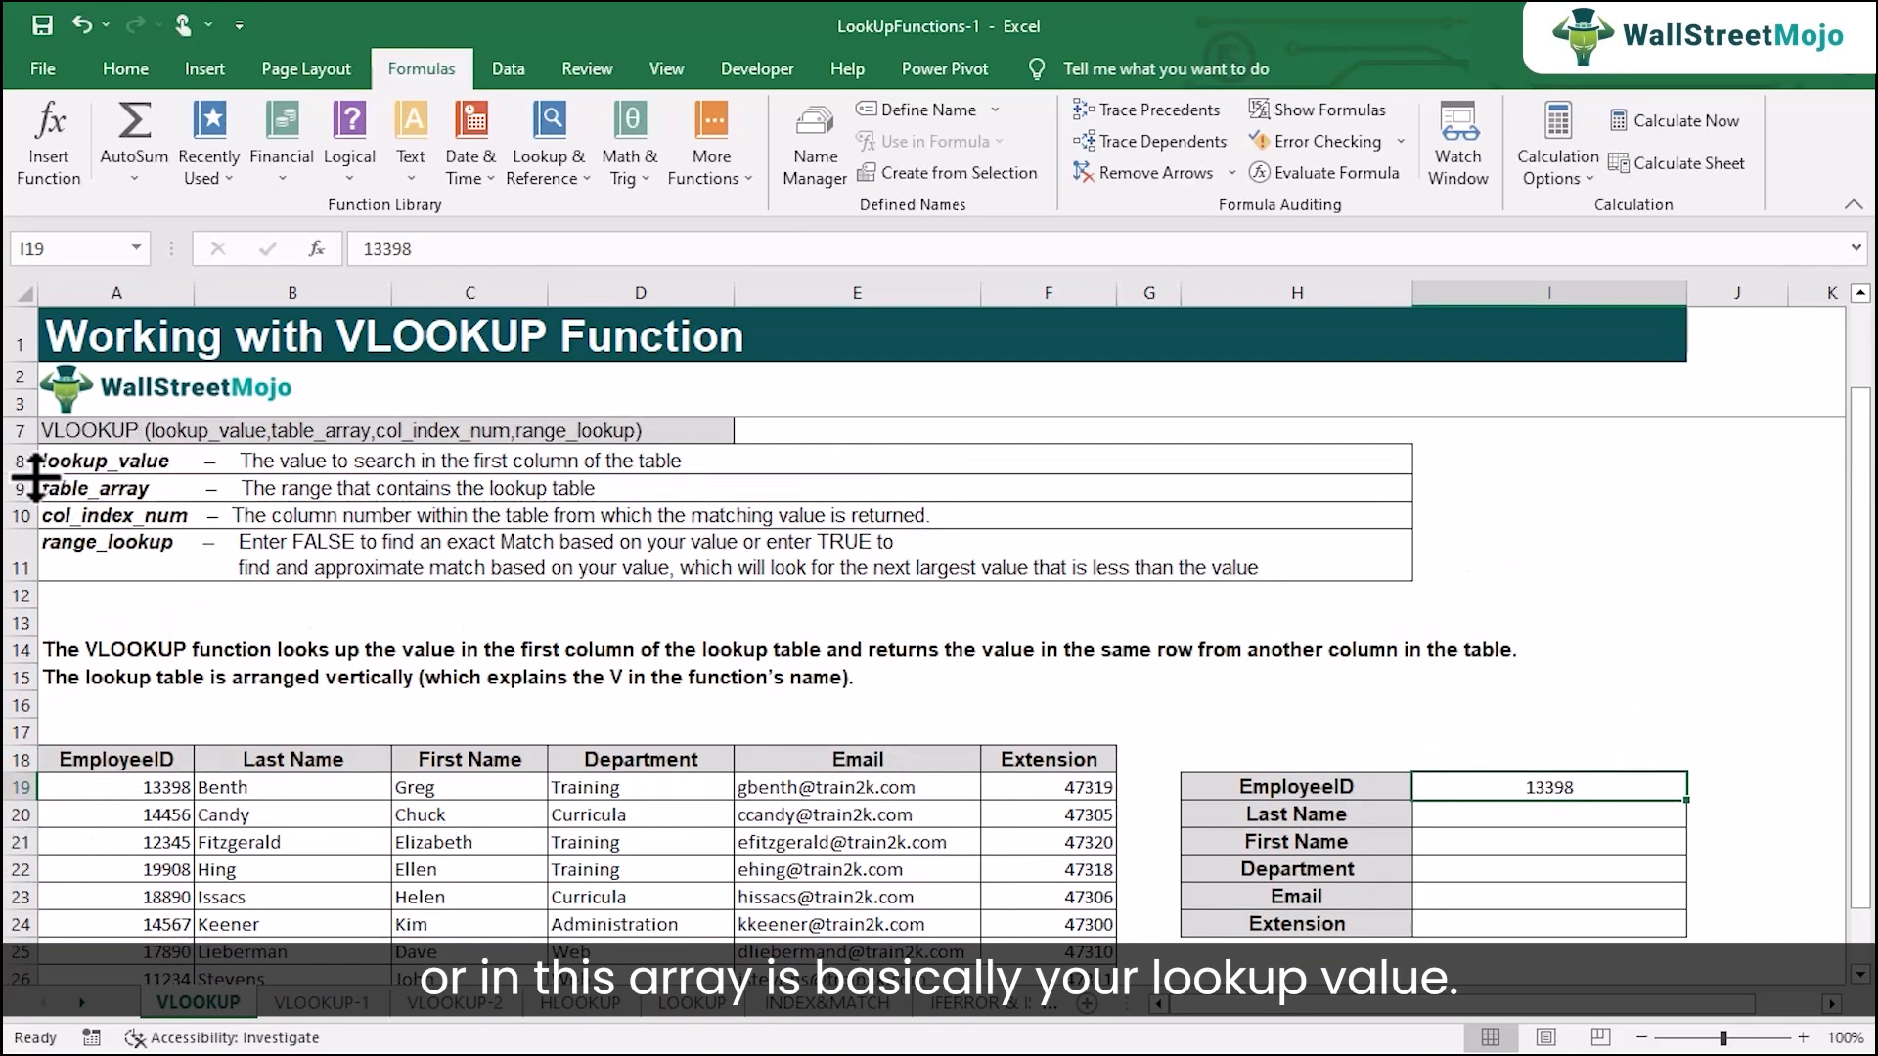
scroll(167, 651, "down", 1)
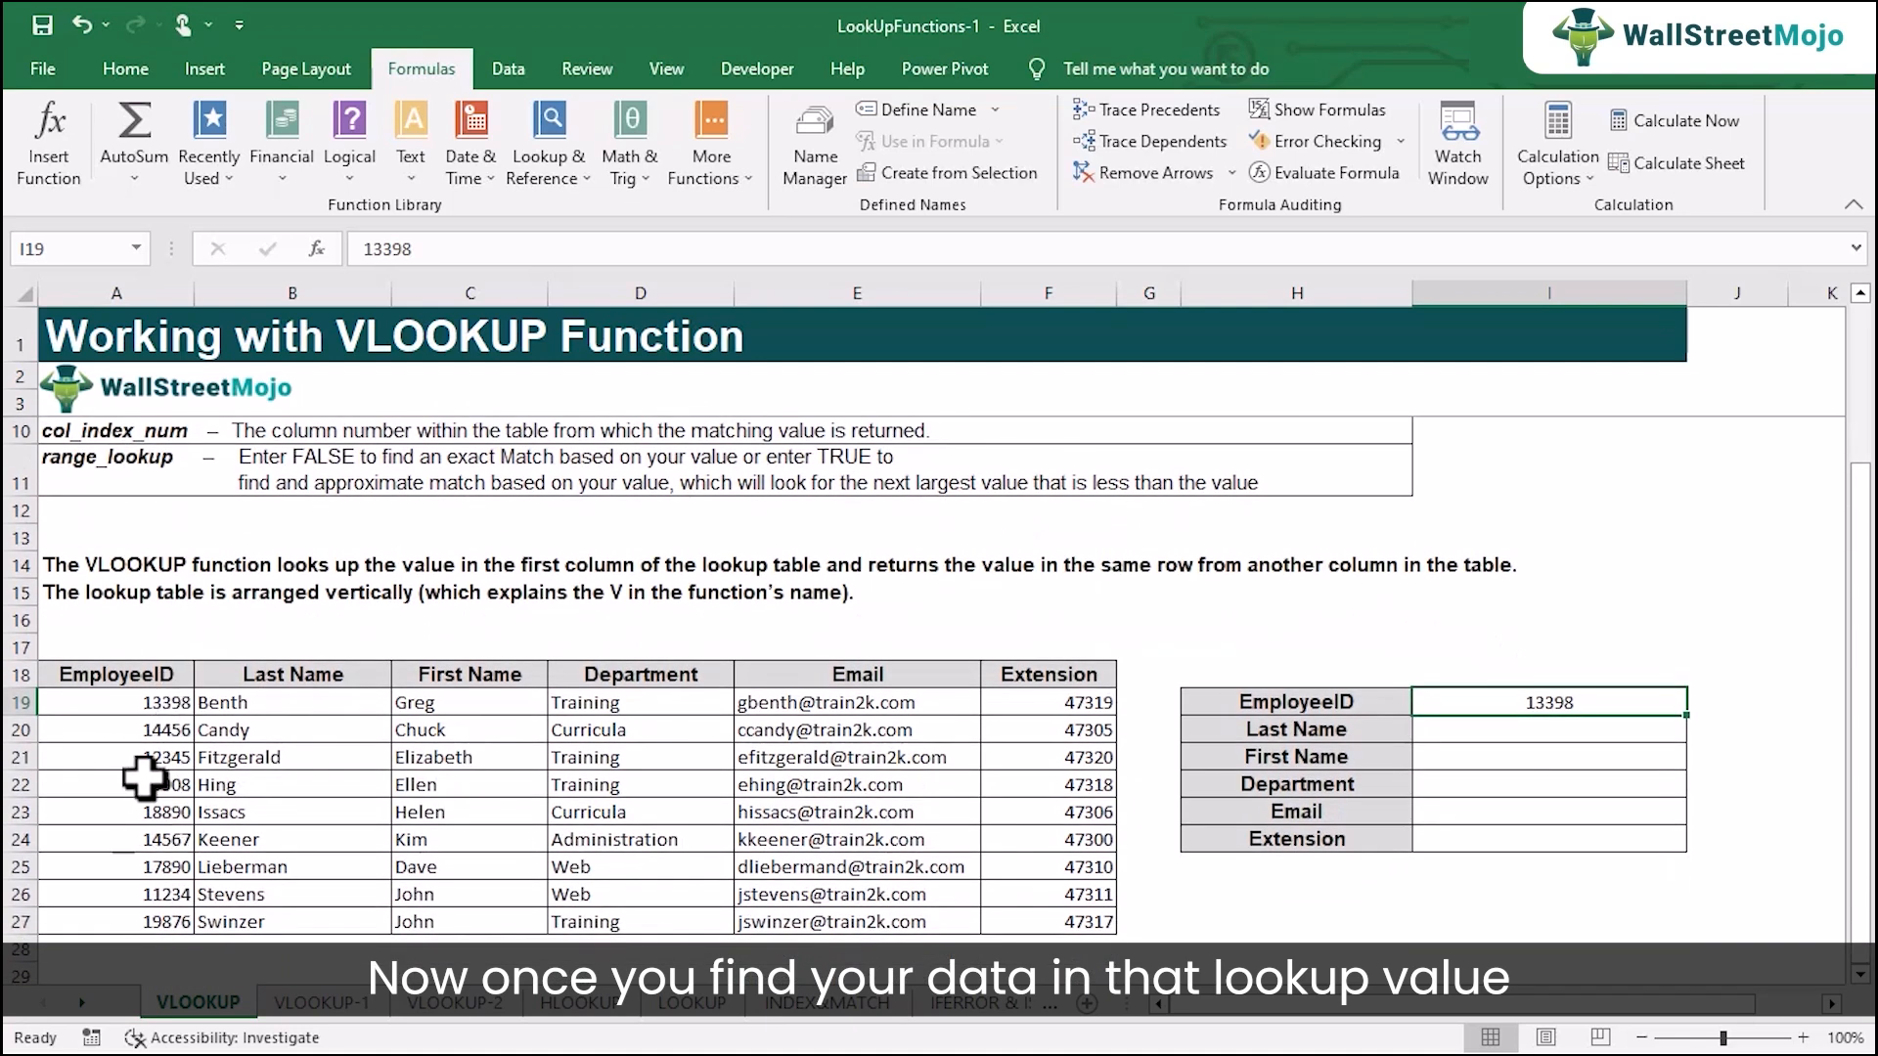
left_click_drag(153, 677, 1029, 924)
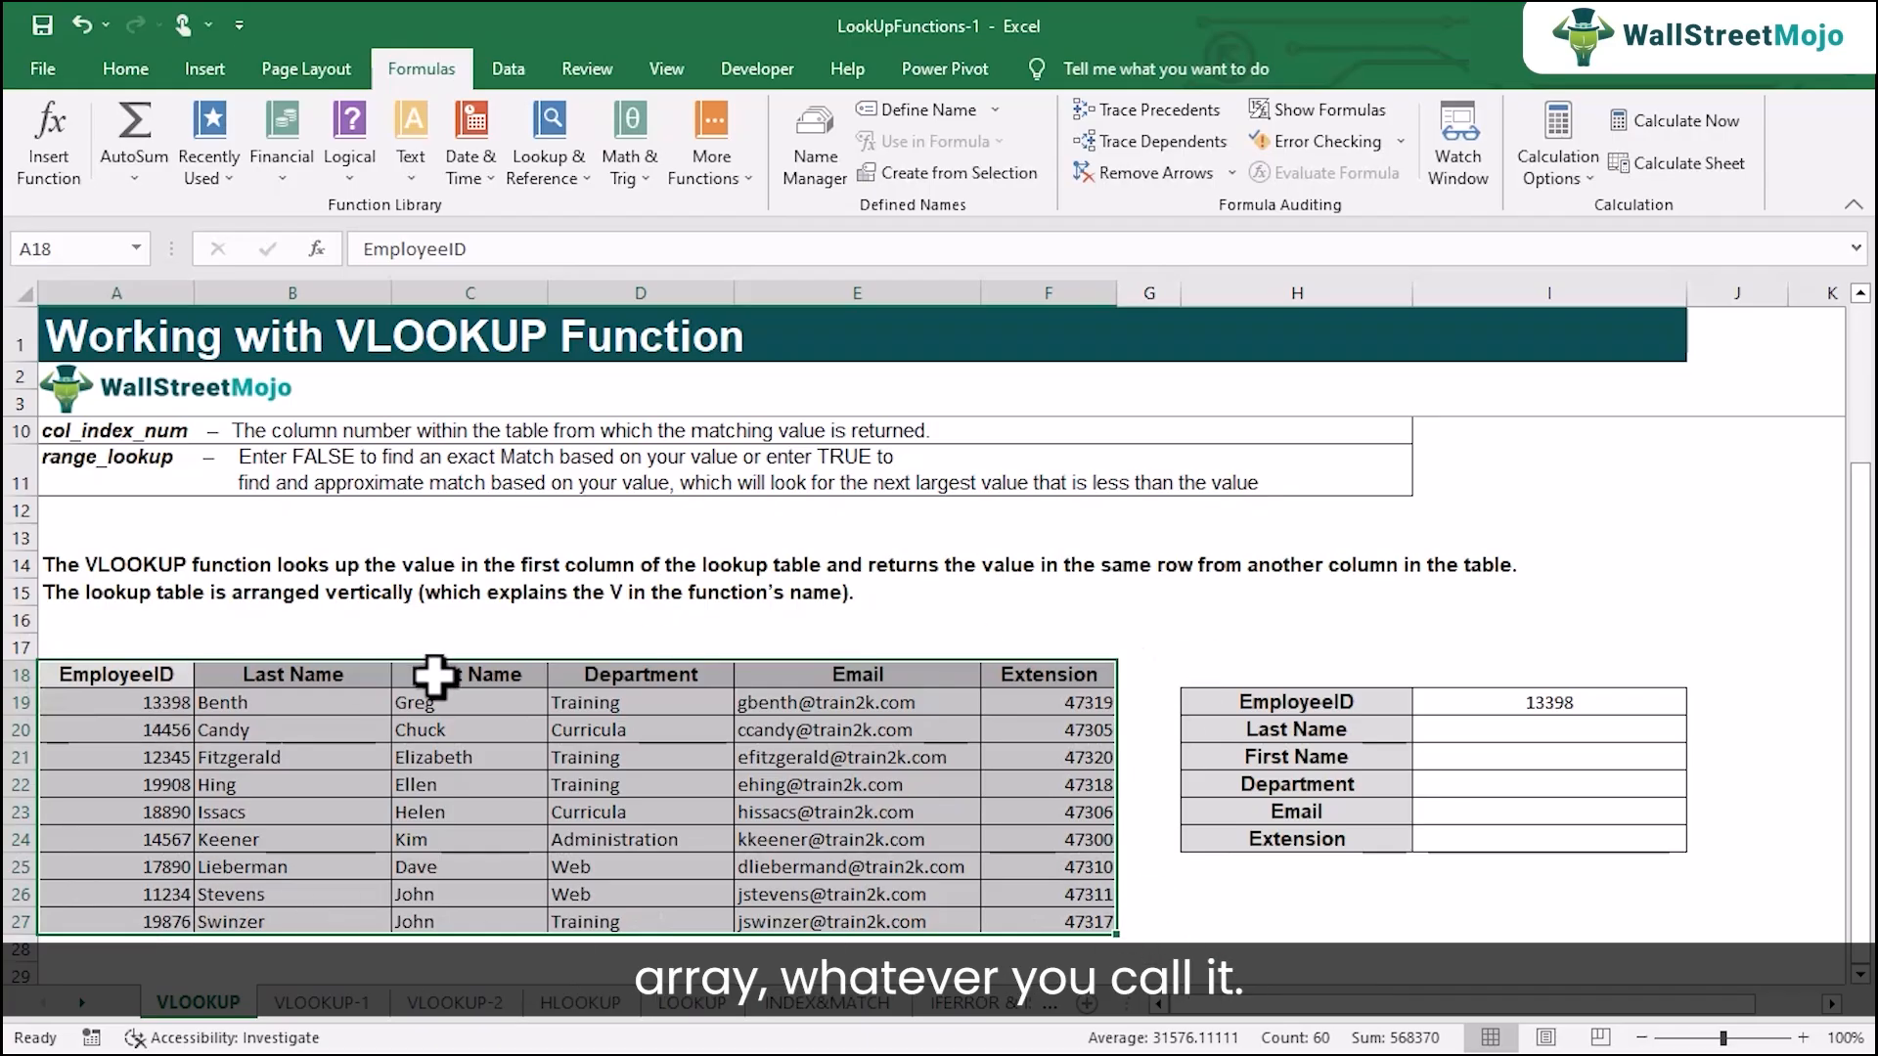
scroll(587, 717, "up", 2)
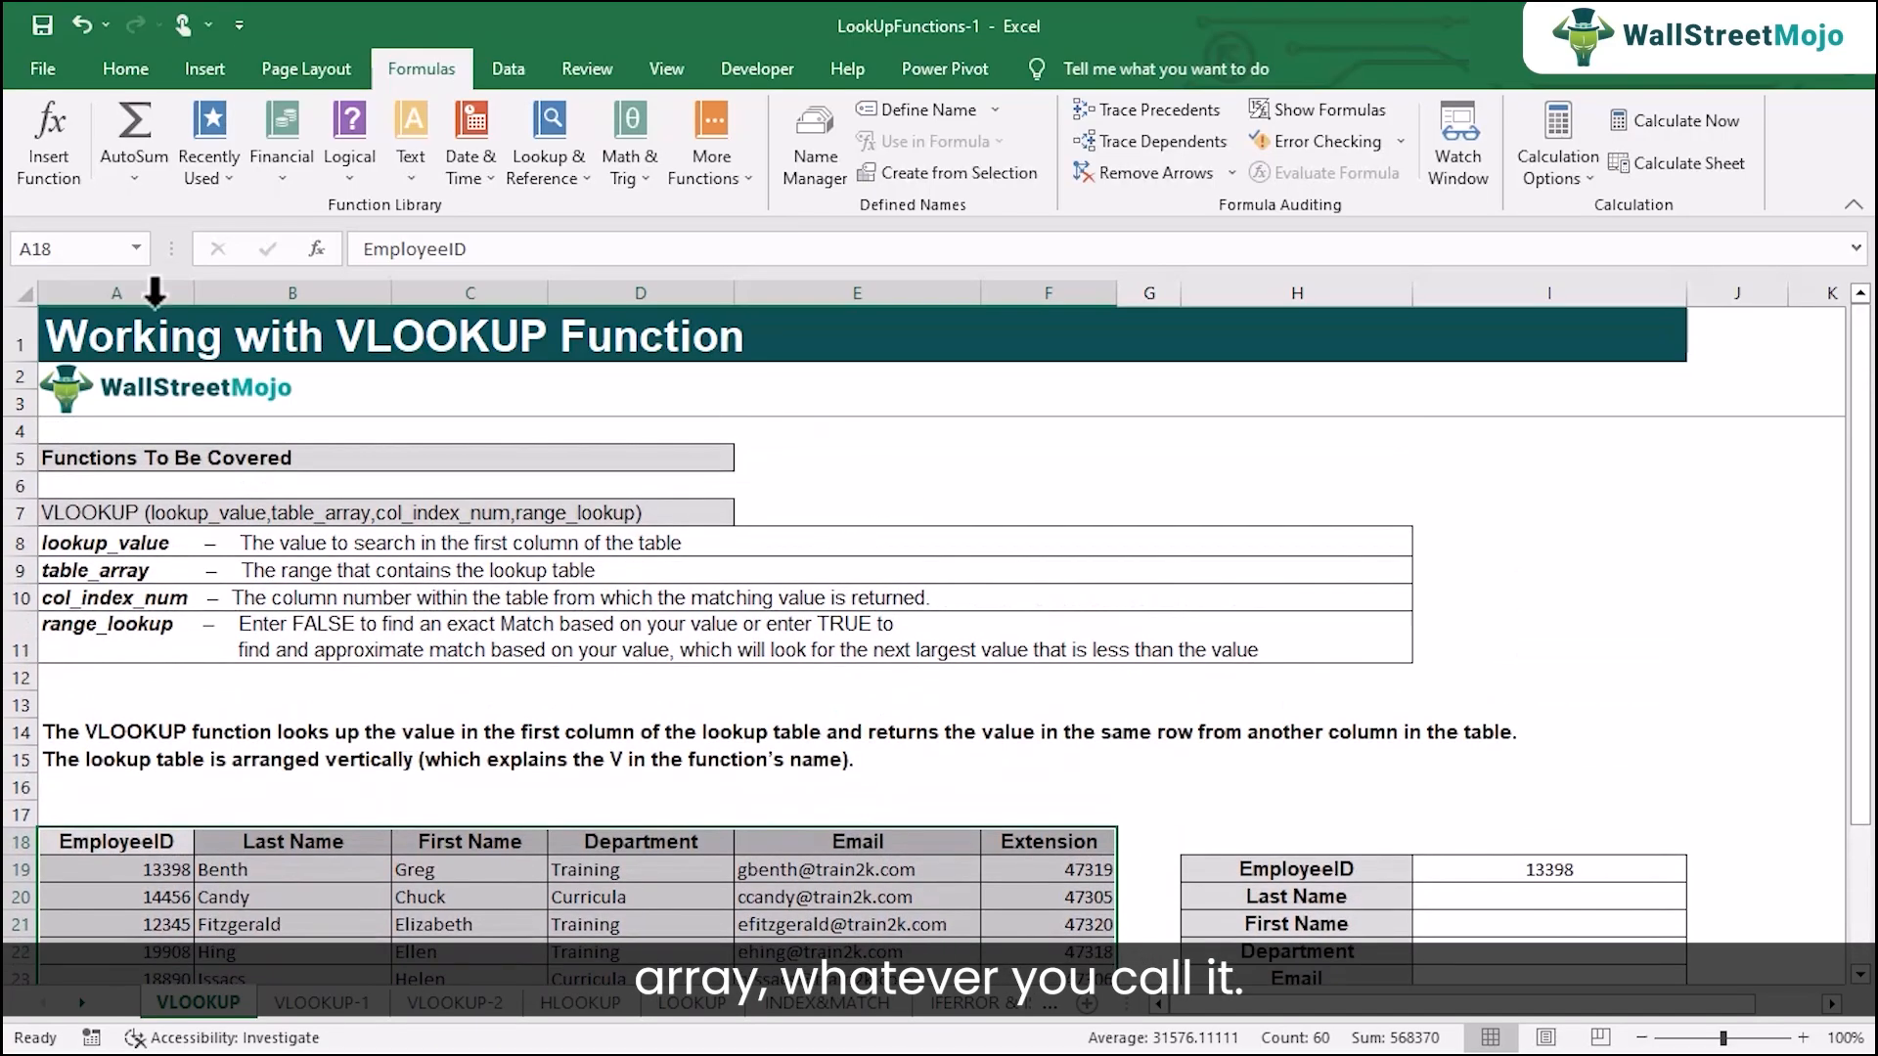
scroll(147, 586, "down", 1)
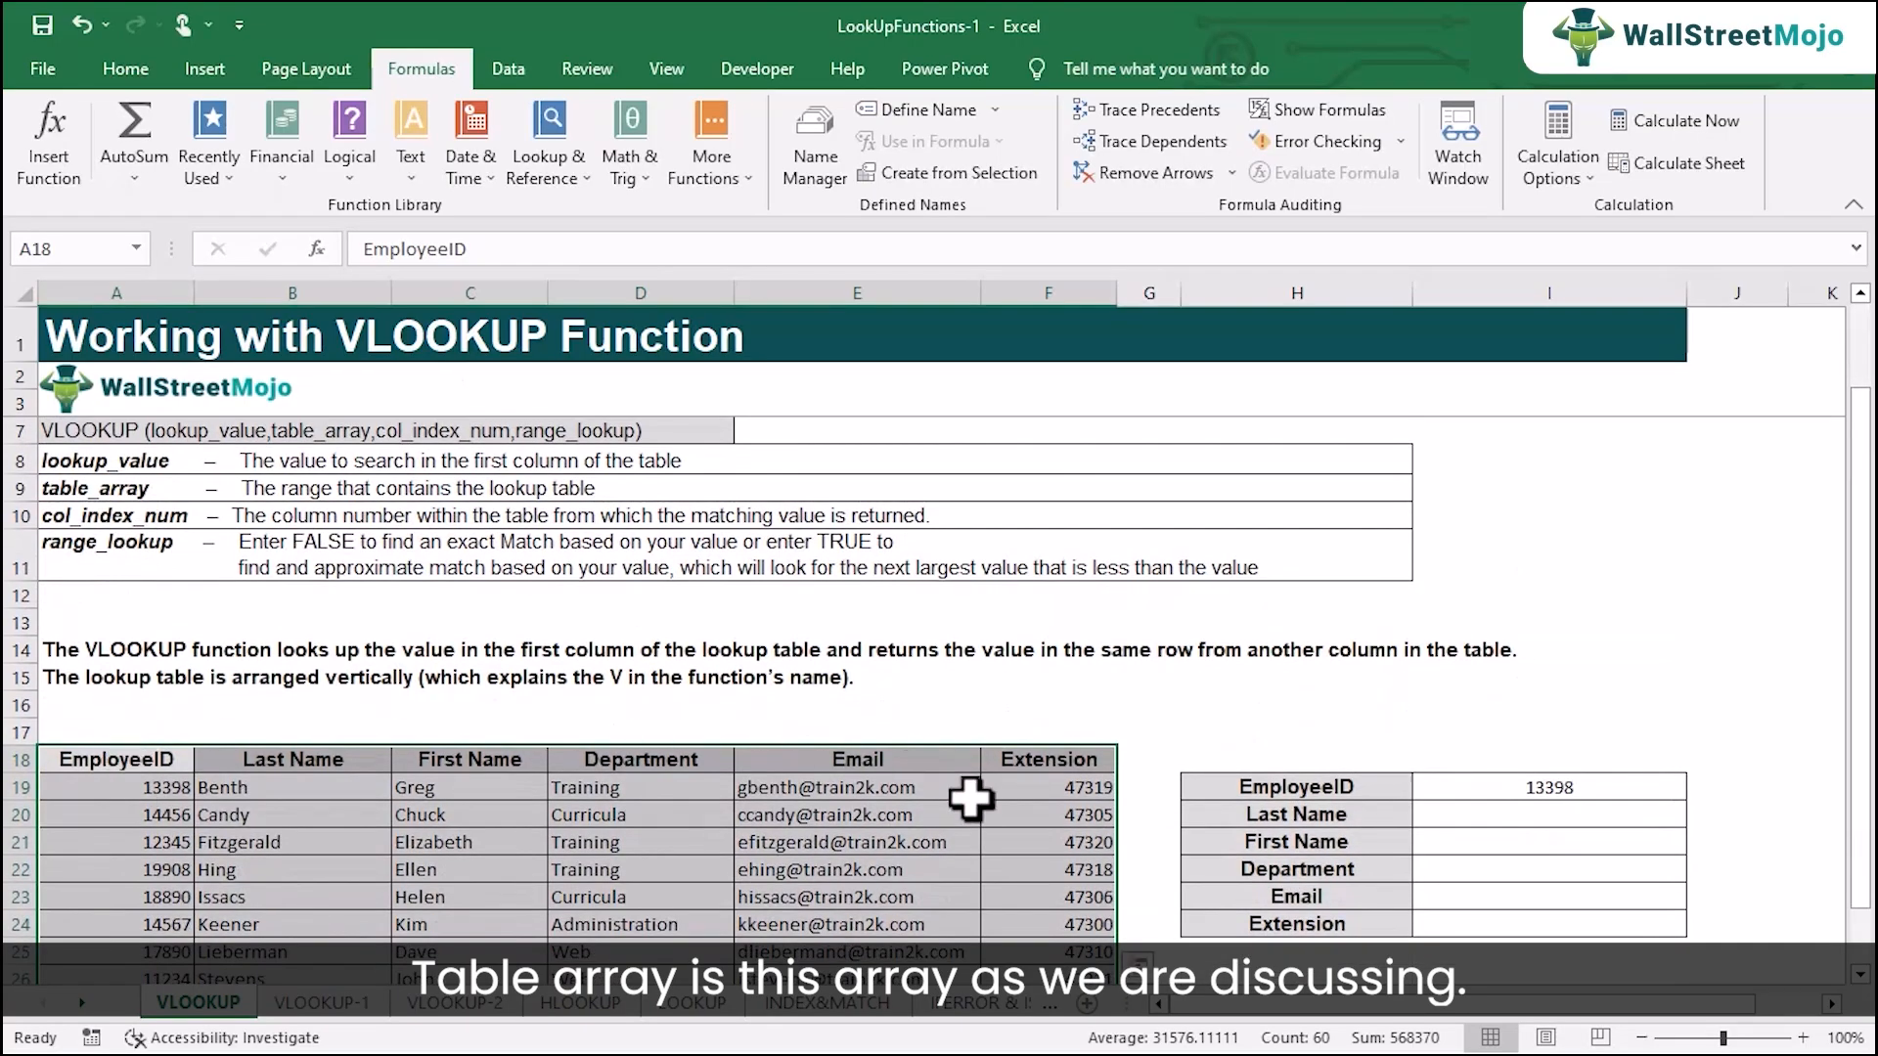
scroll(508, 734, "down", 1)
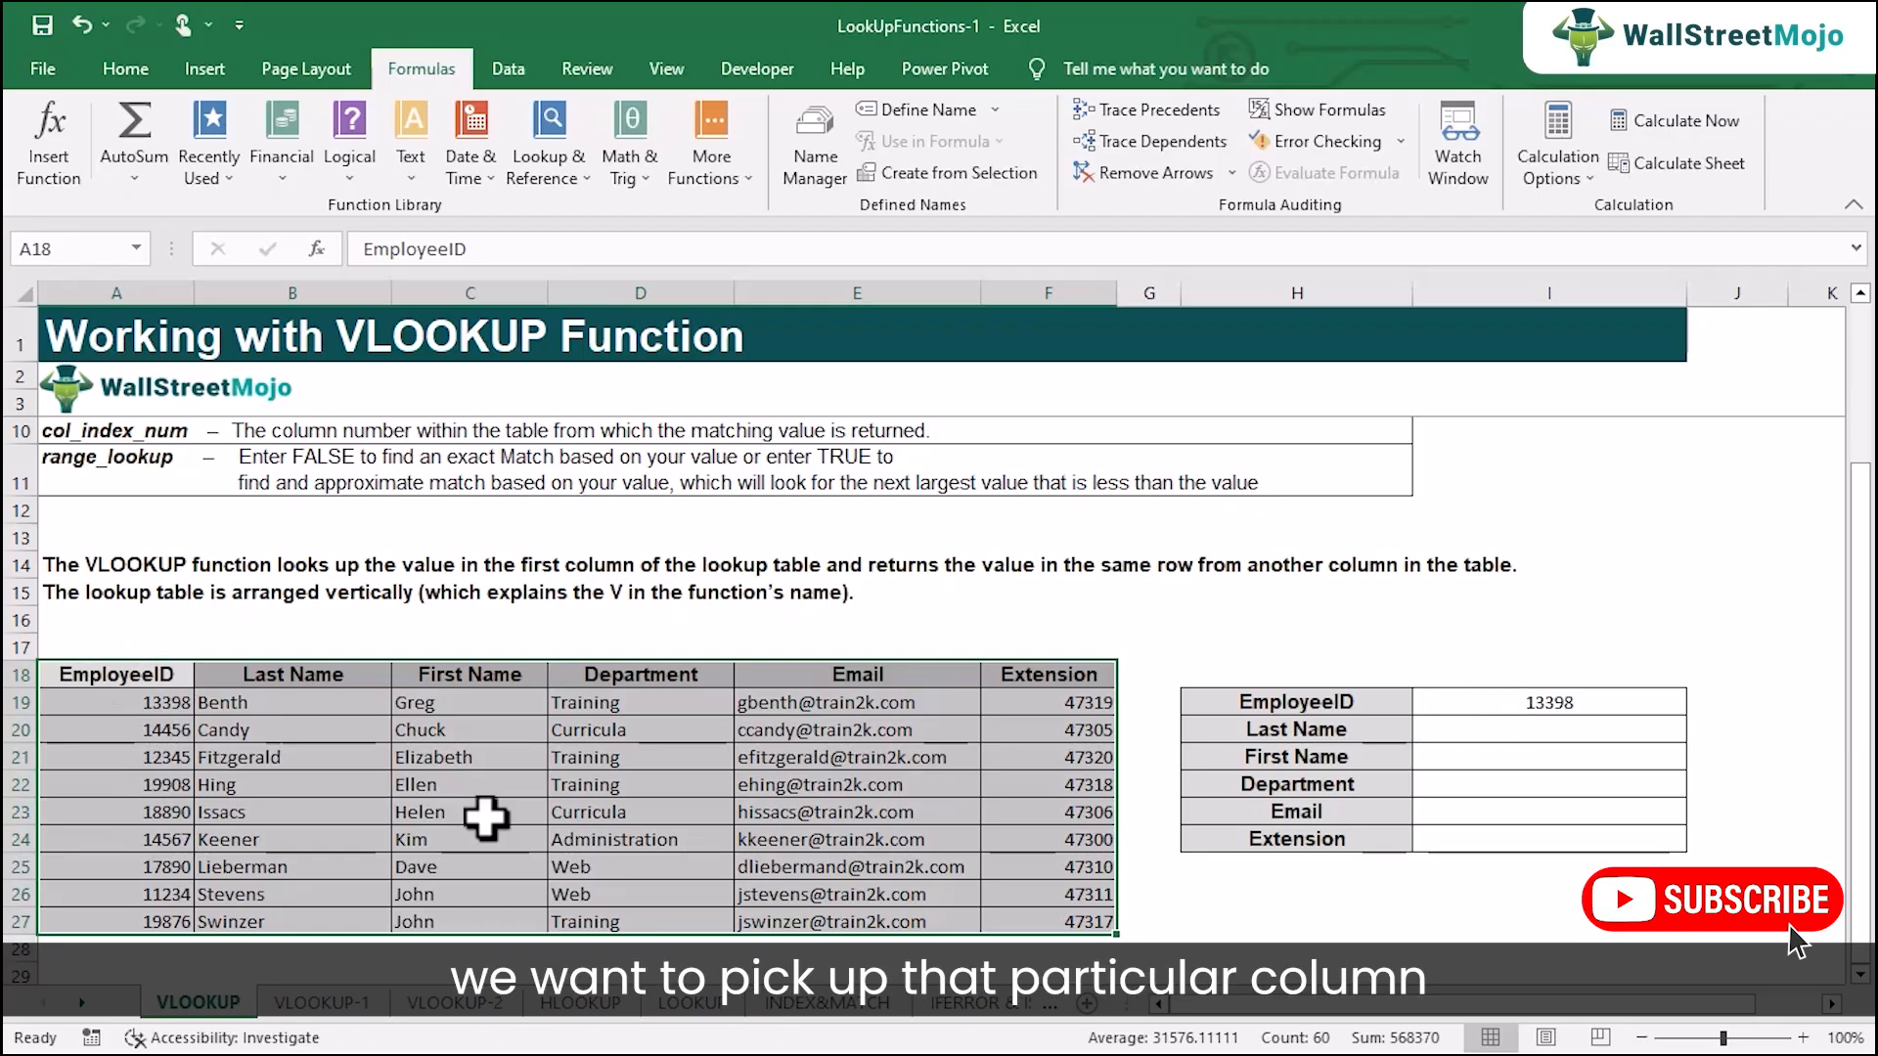
Examine the table's EmployeeID column and compare the col_index_num and range_lookup descriptions with the remaining table columns.
left_click(154, 706)
left_click(147, 733)
left_click(147, 763)
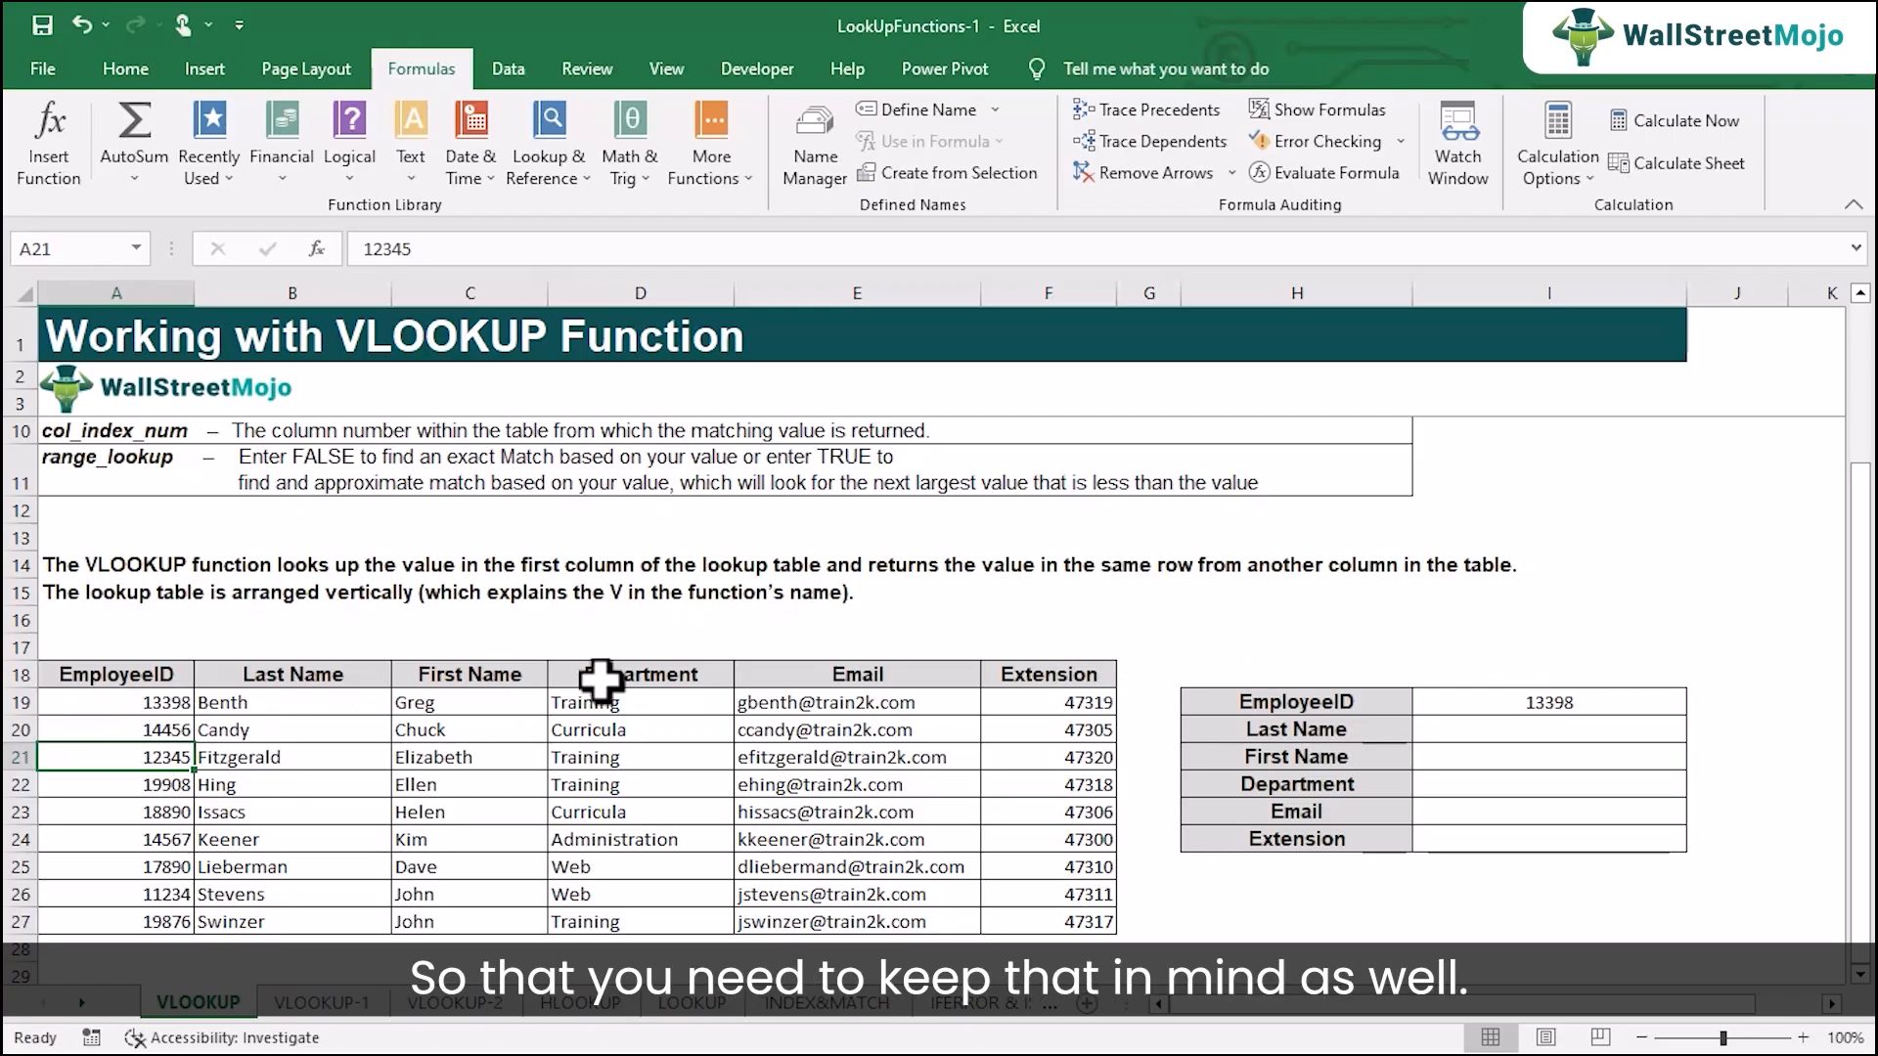
scroll(426, 690, "up", 1)
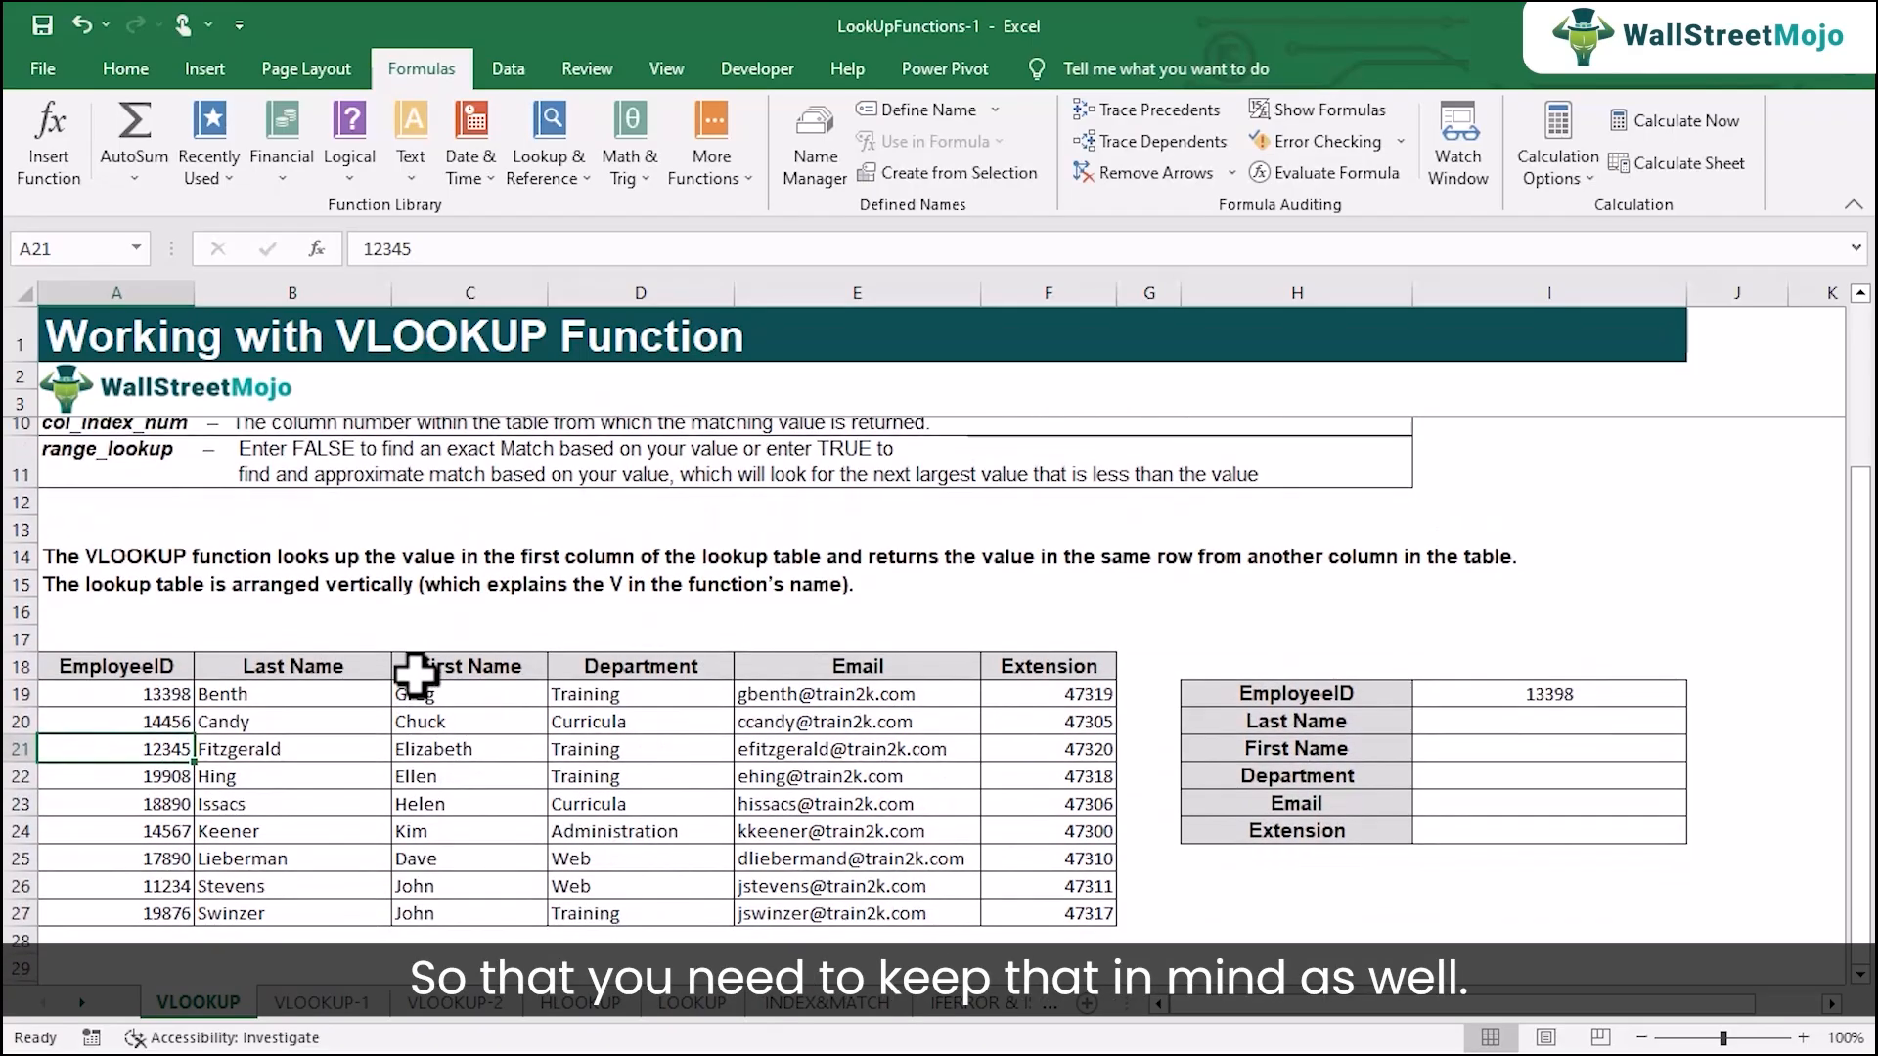
scroll(338, 822, "up", 1)
scroll(327, 809, "down", 1)
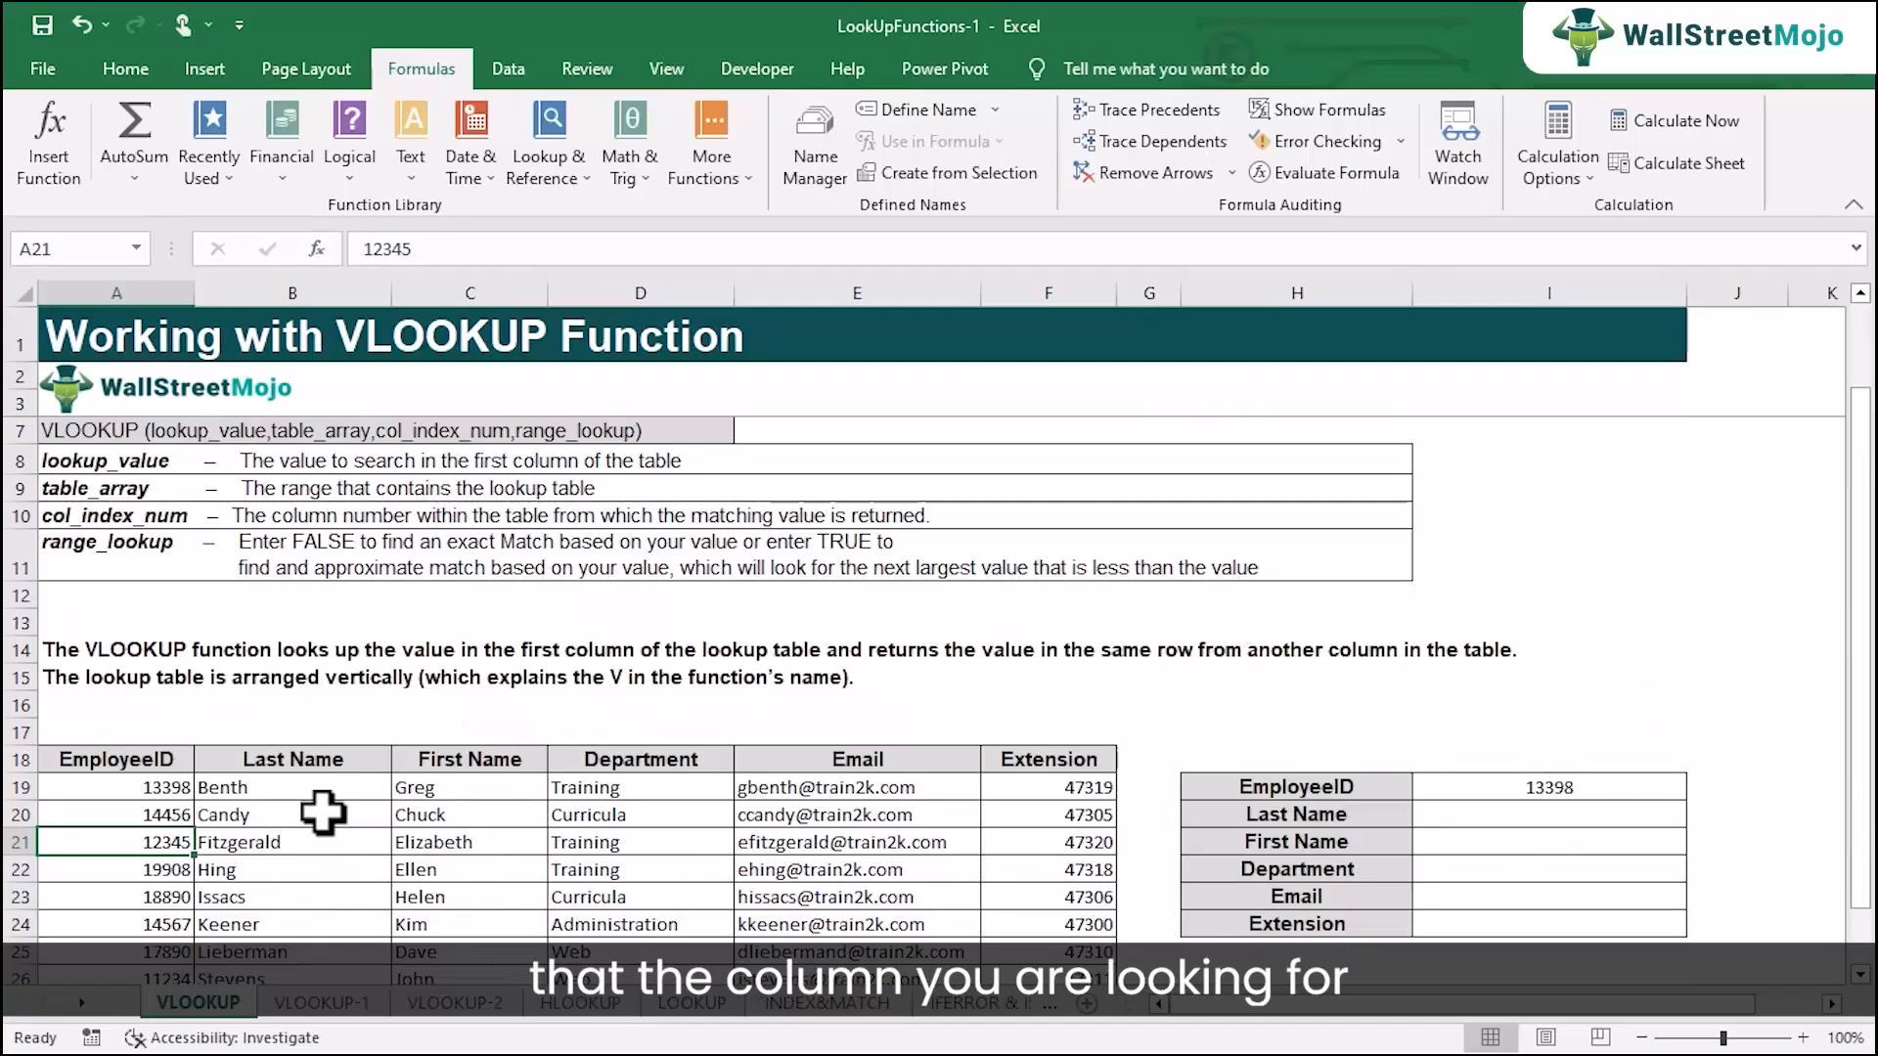
scroll(137, 772, "down", 1)
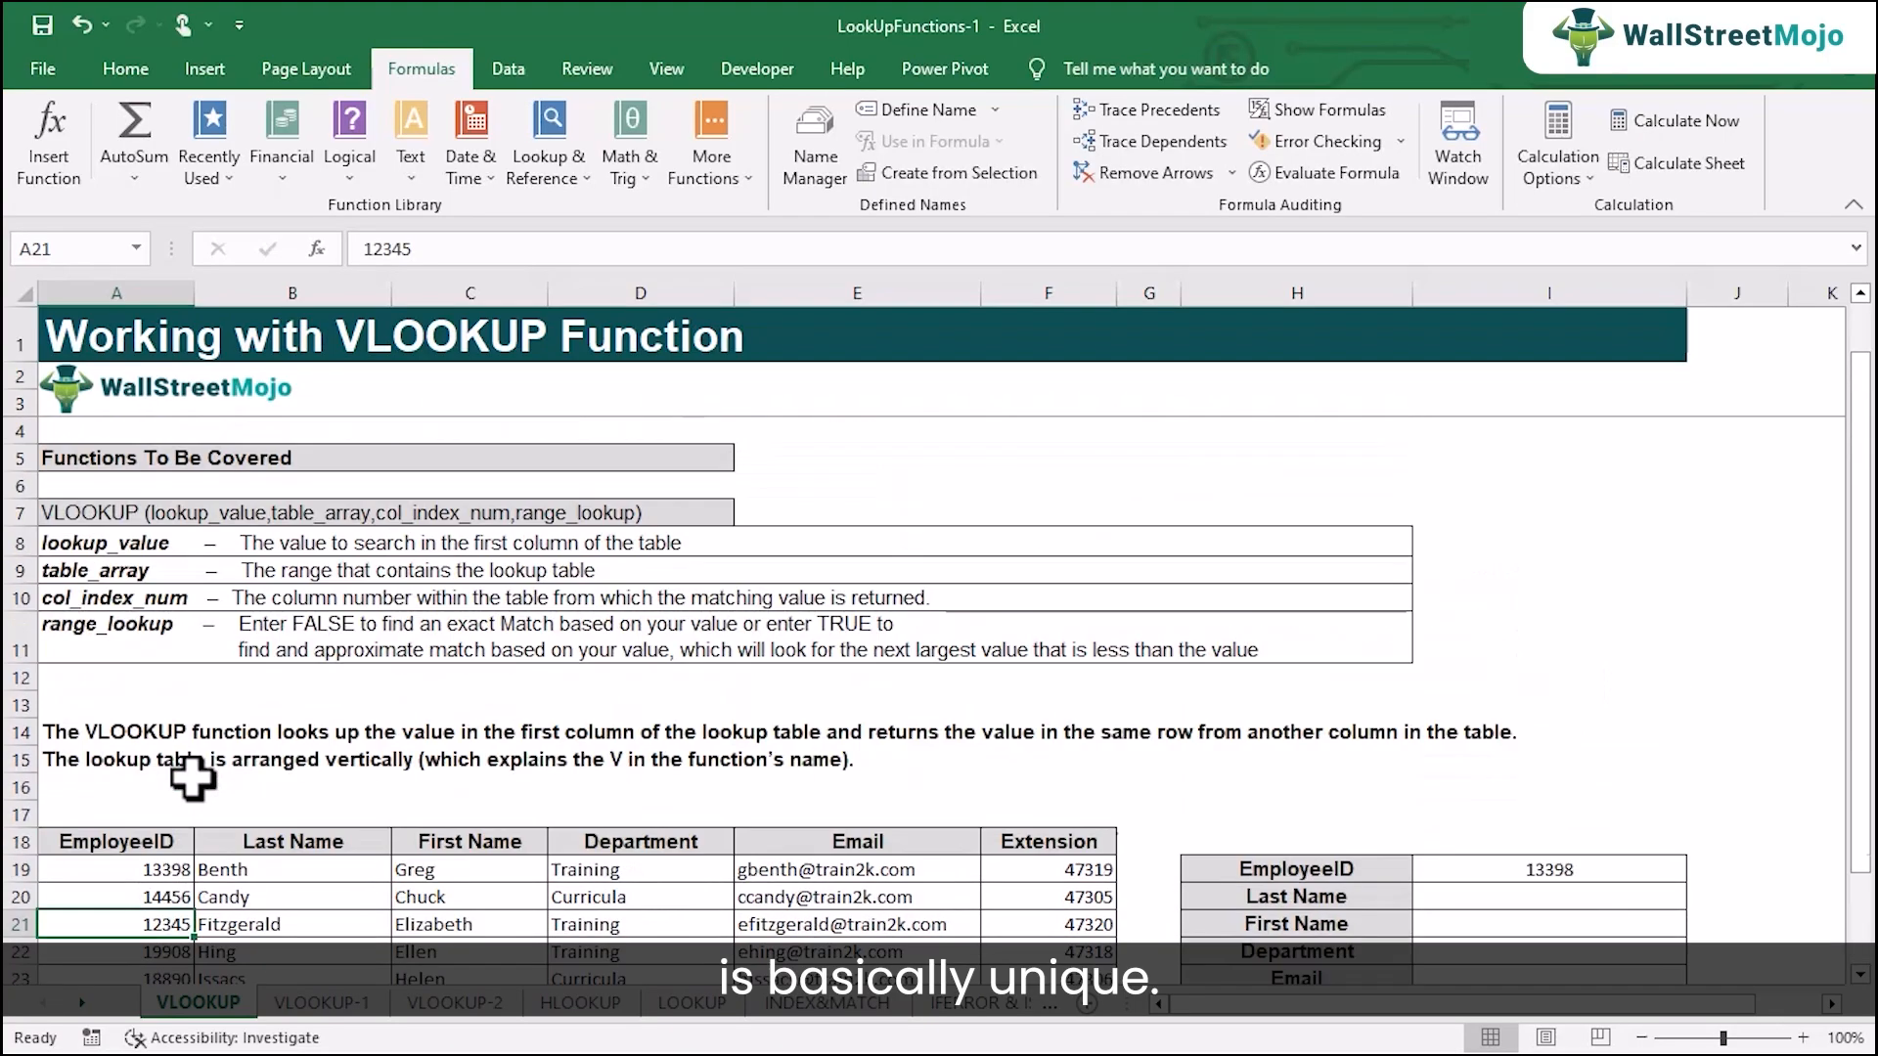
scroll(189, 776, "up", 2)
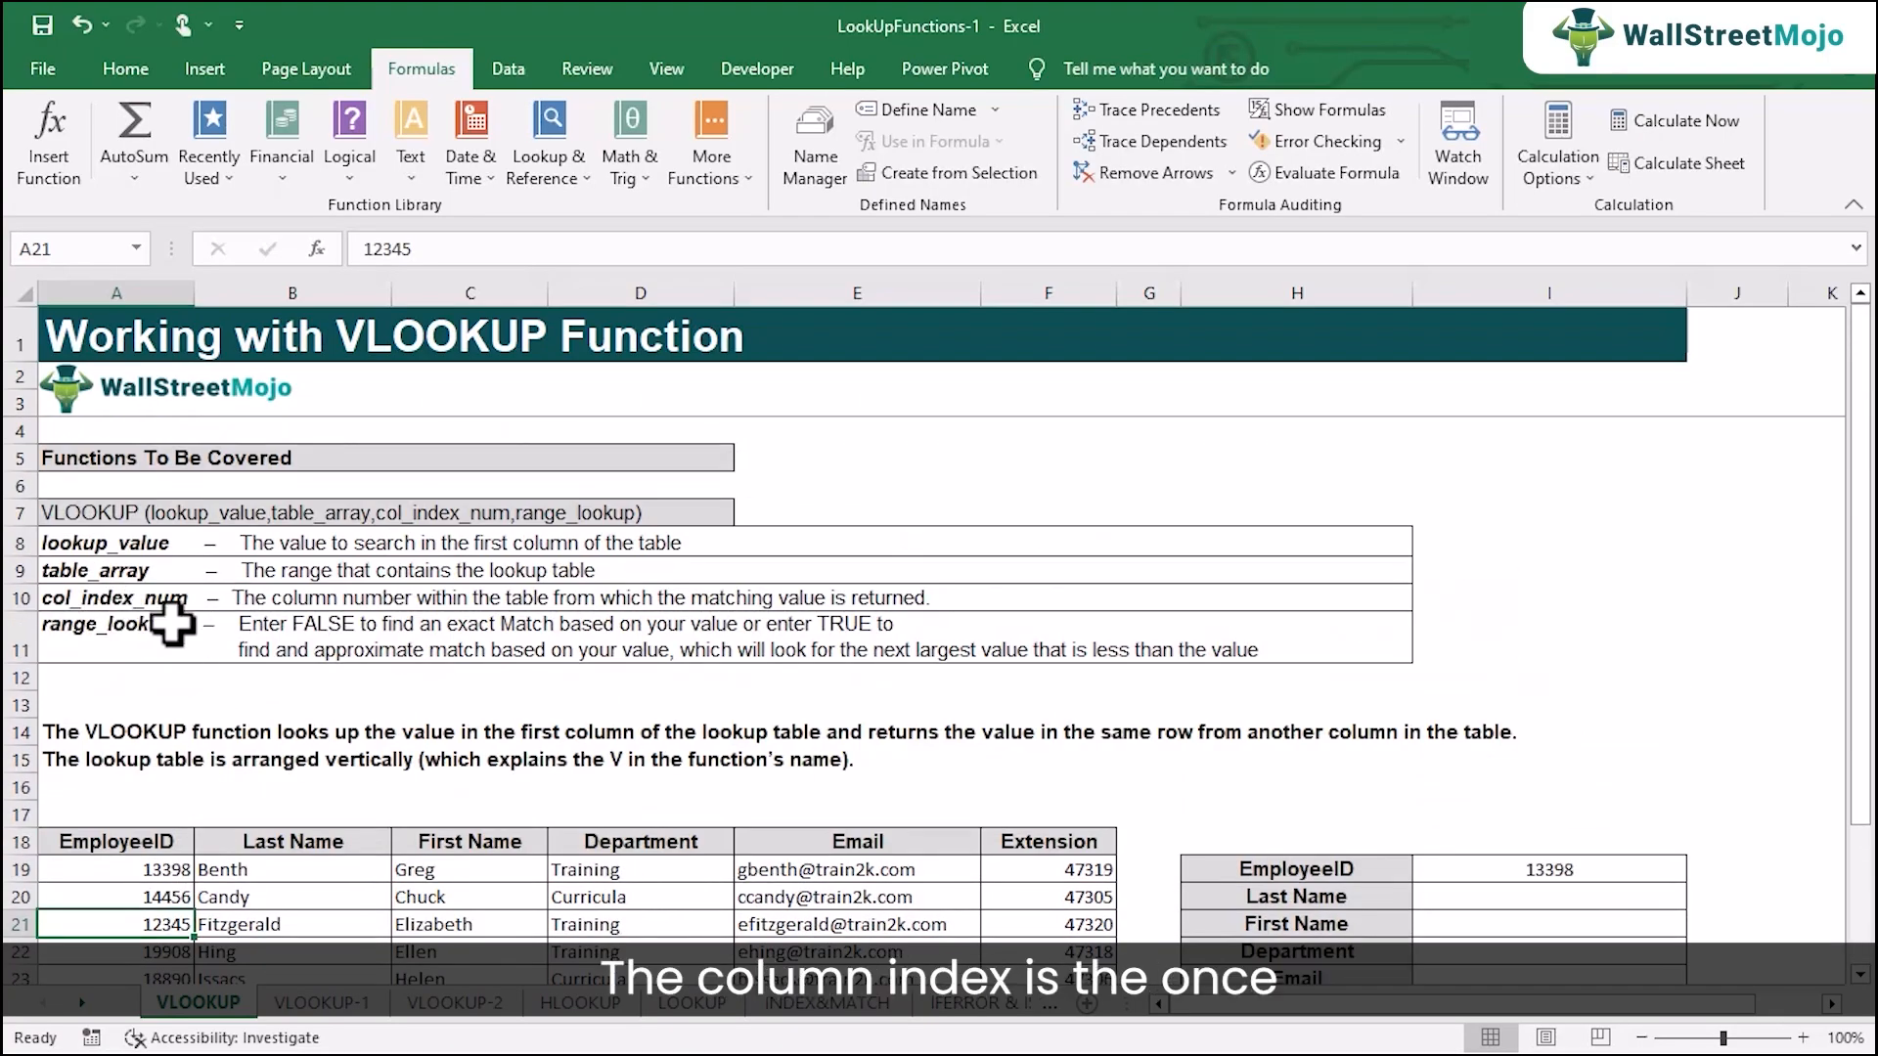
scroll(172, 624, "down", 4)
scroll(172, 624, "up", 1)
scroll(173, 624, "down", 1)
scroll(1190, 737, "up", 1)
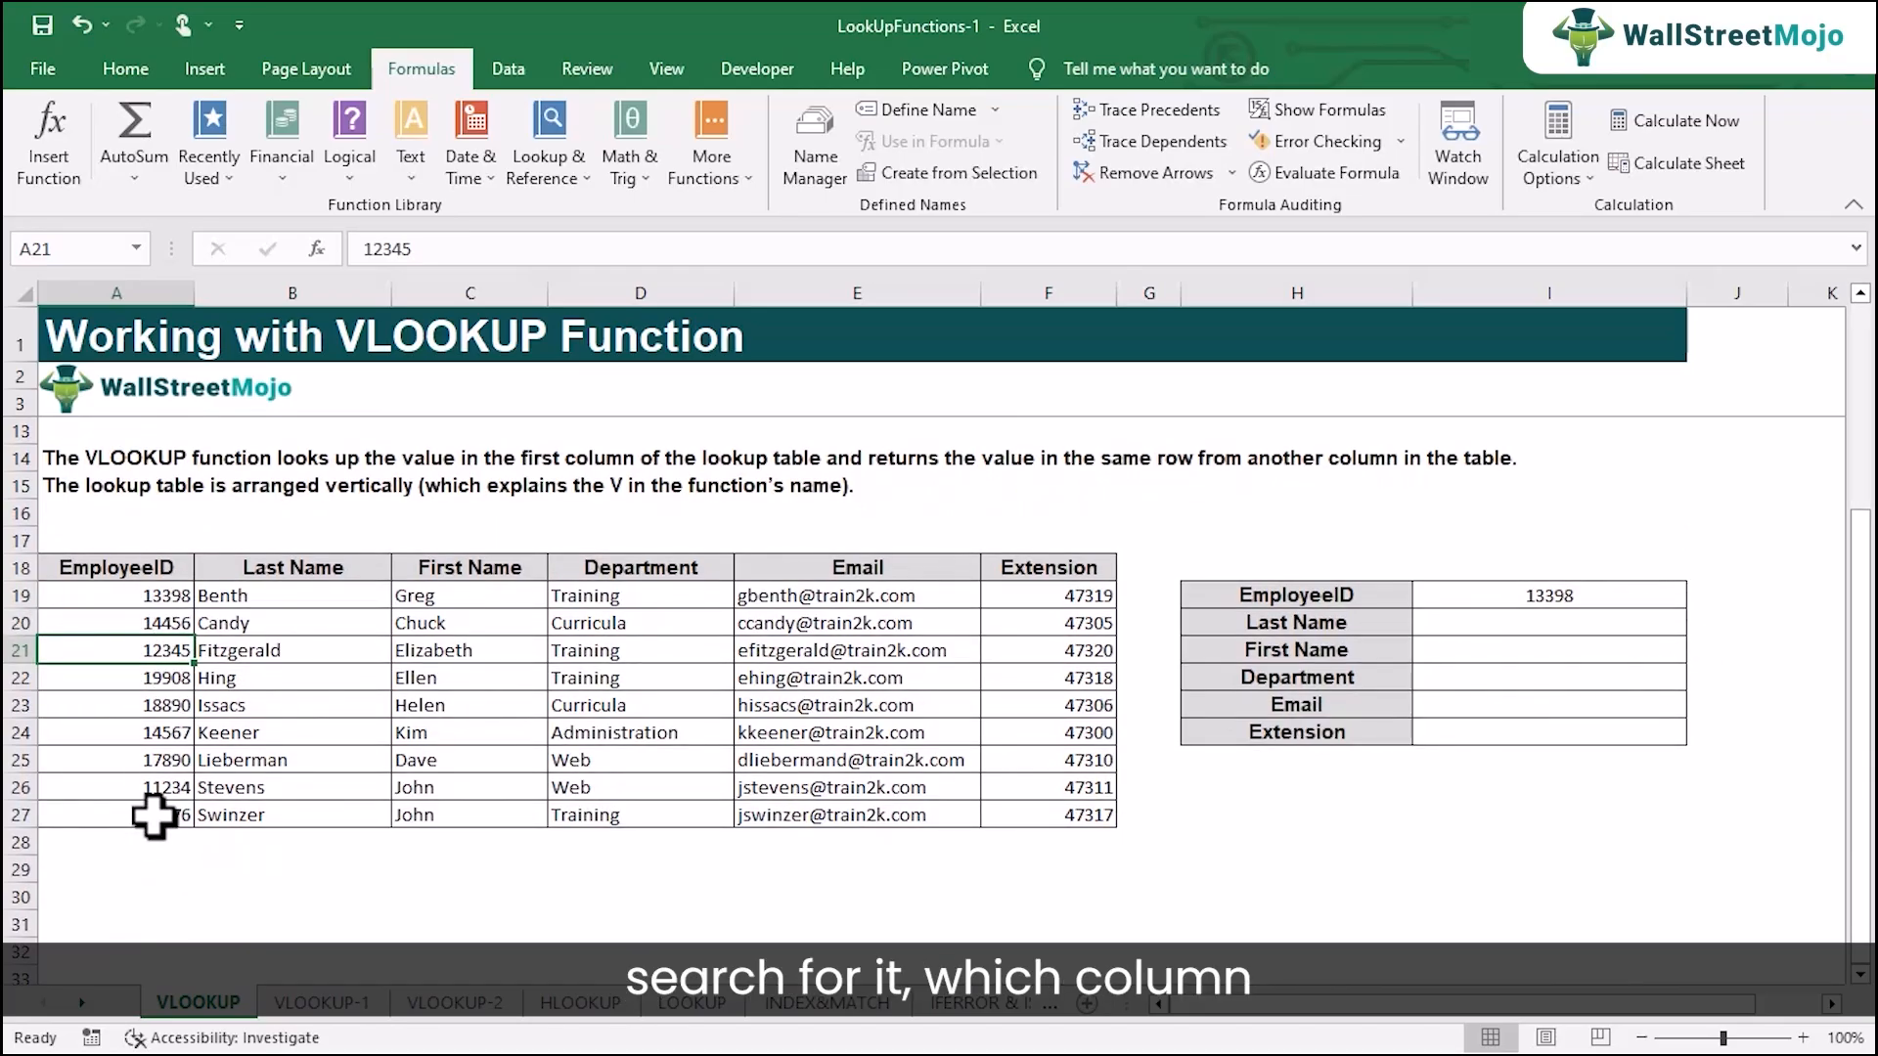
scroll(151, 787, "up", 2)
scroll(181, 548, "down", 1)
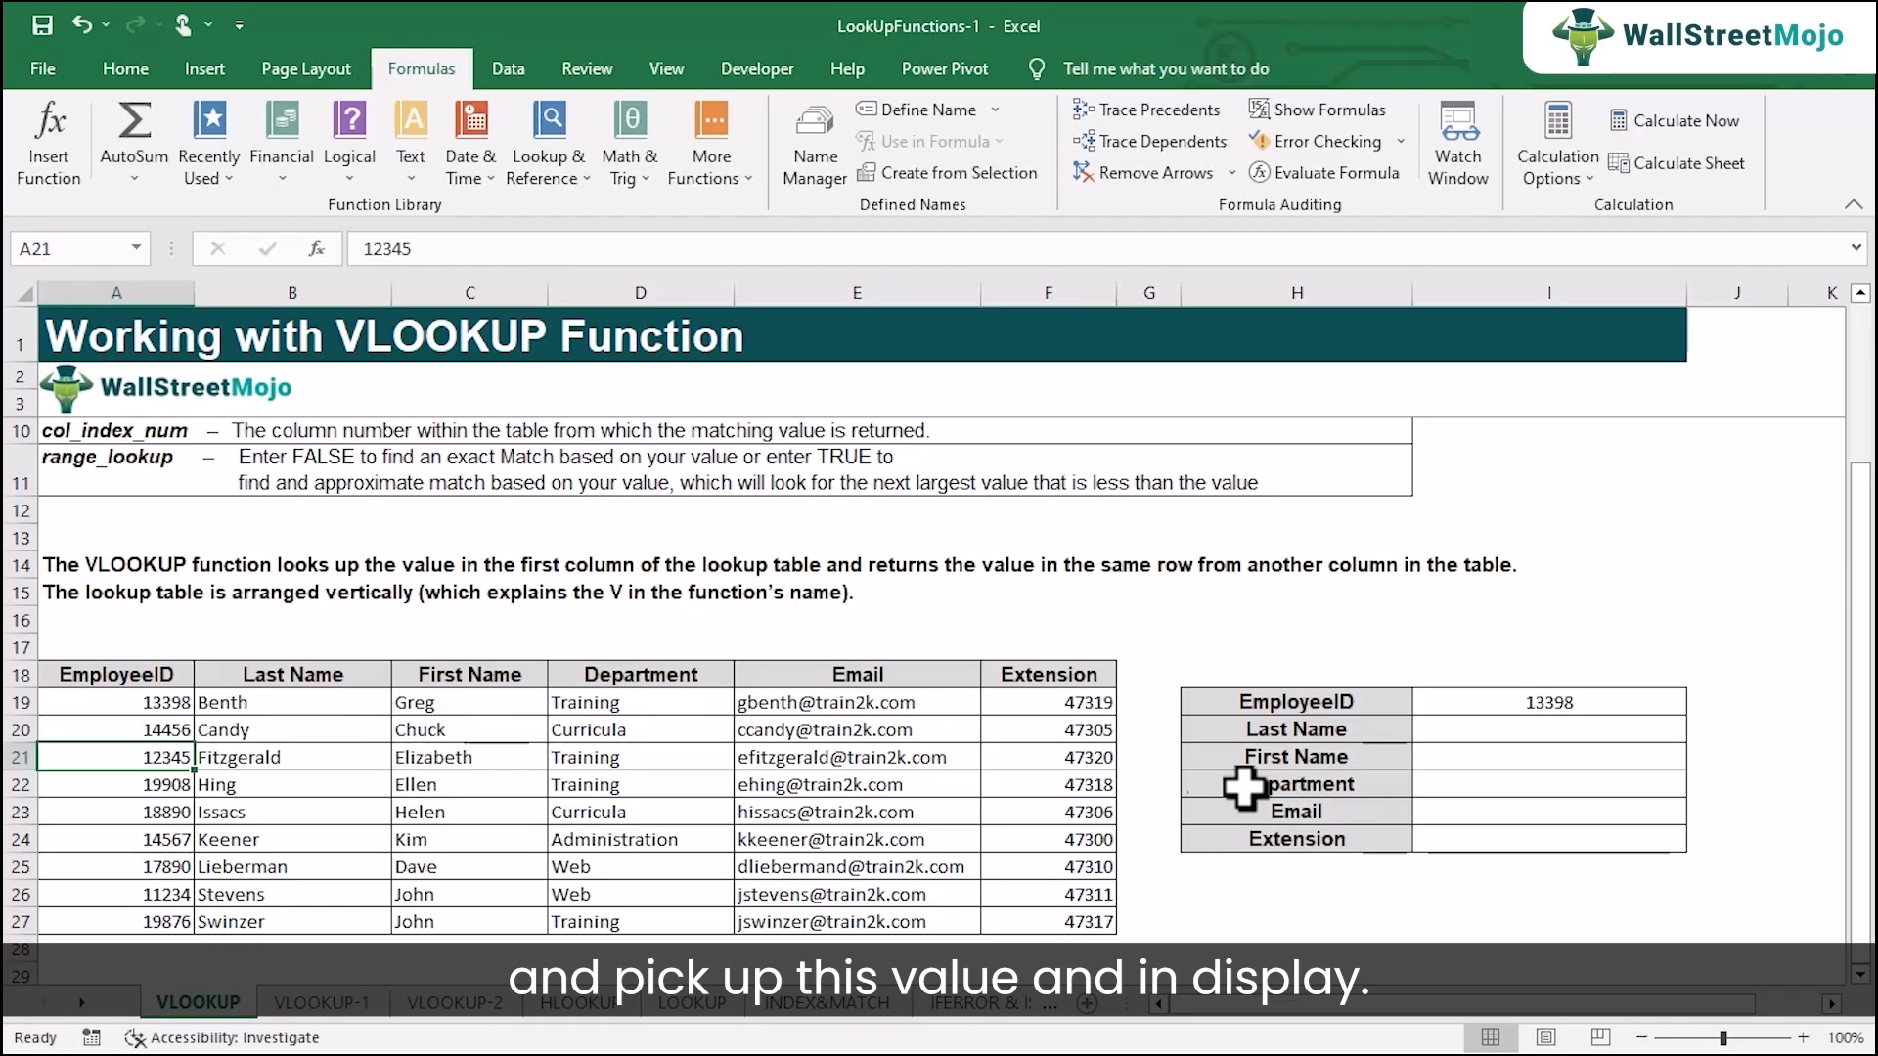
scroll(430, 670, "up", 1)
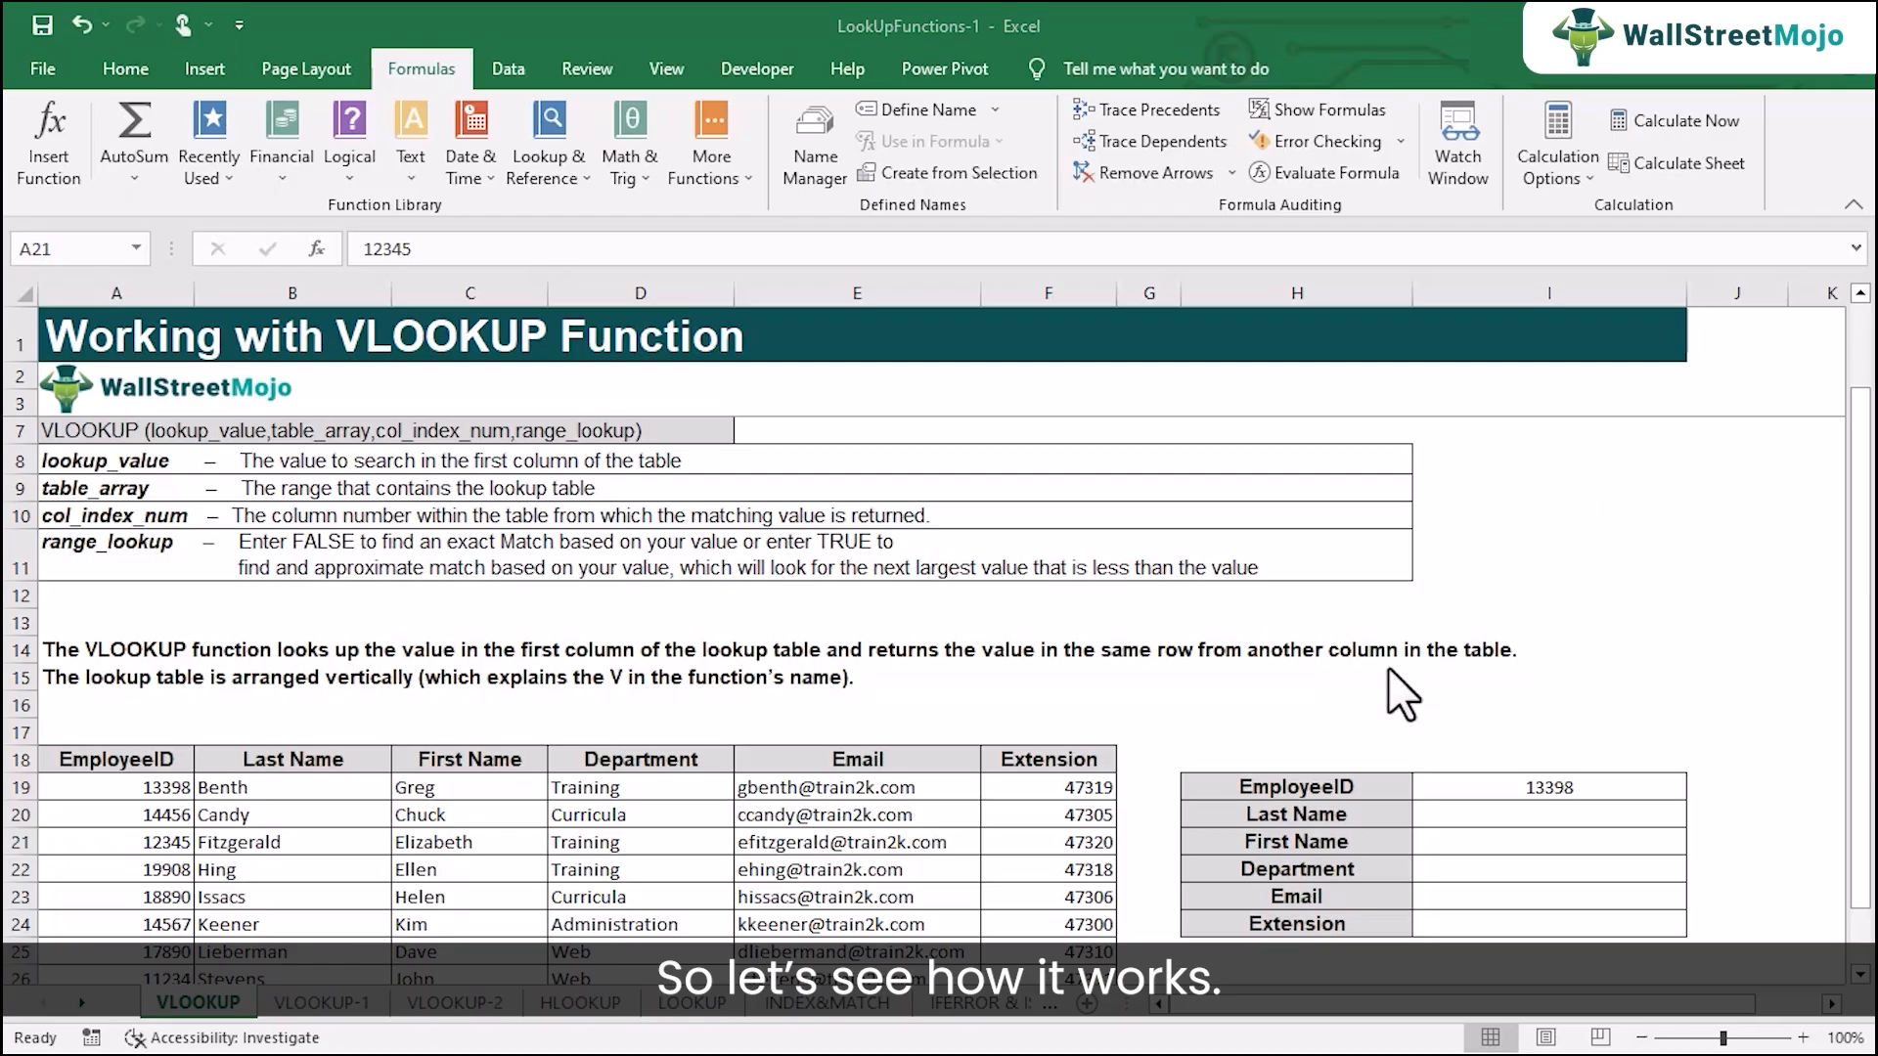
scroll(1387, 669, "down", 1)
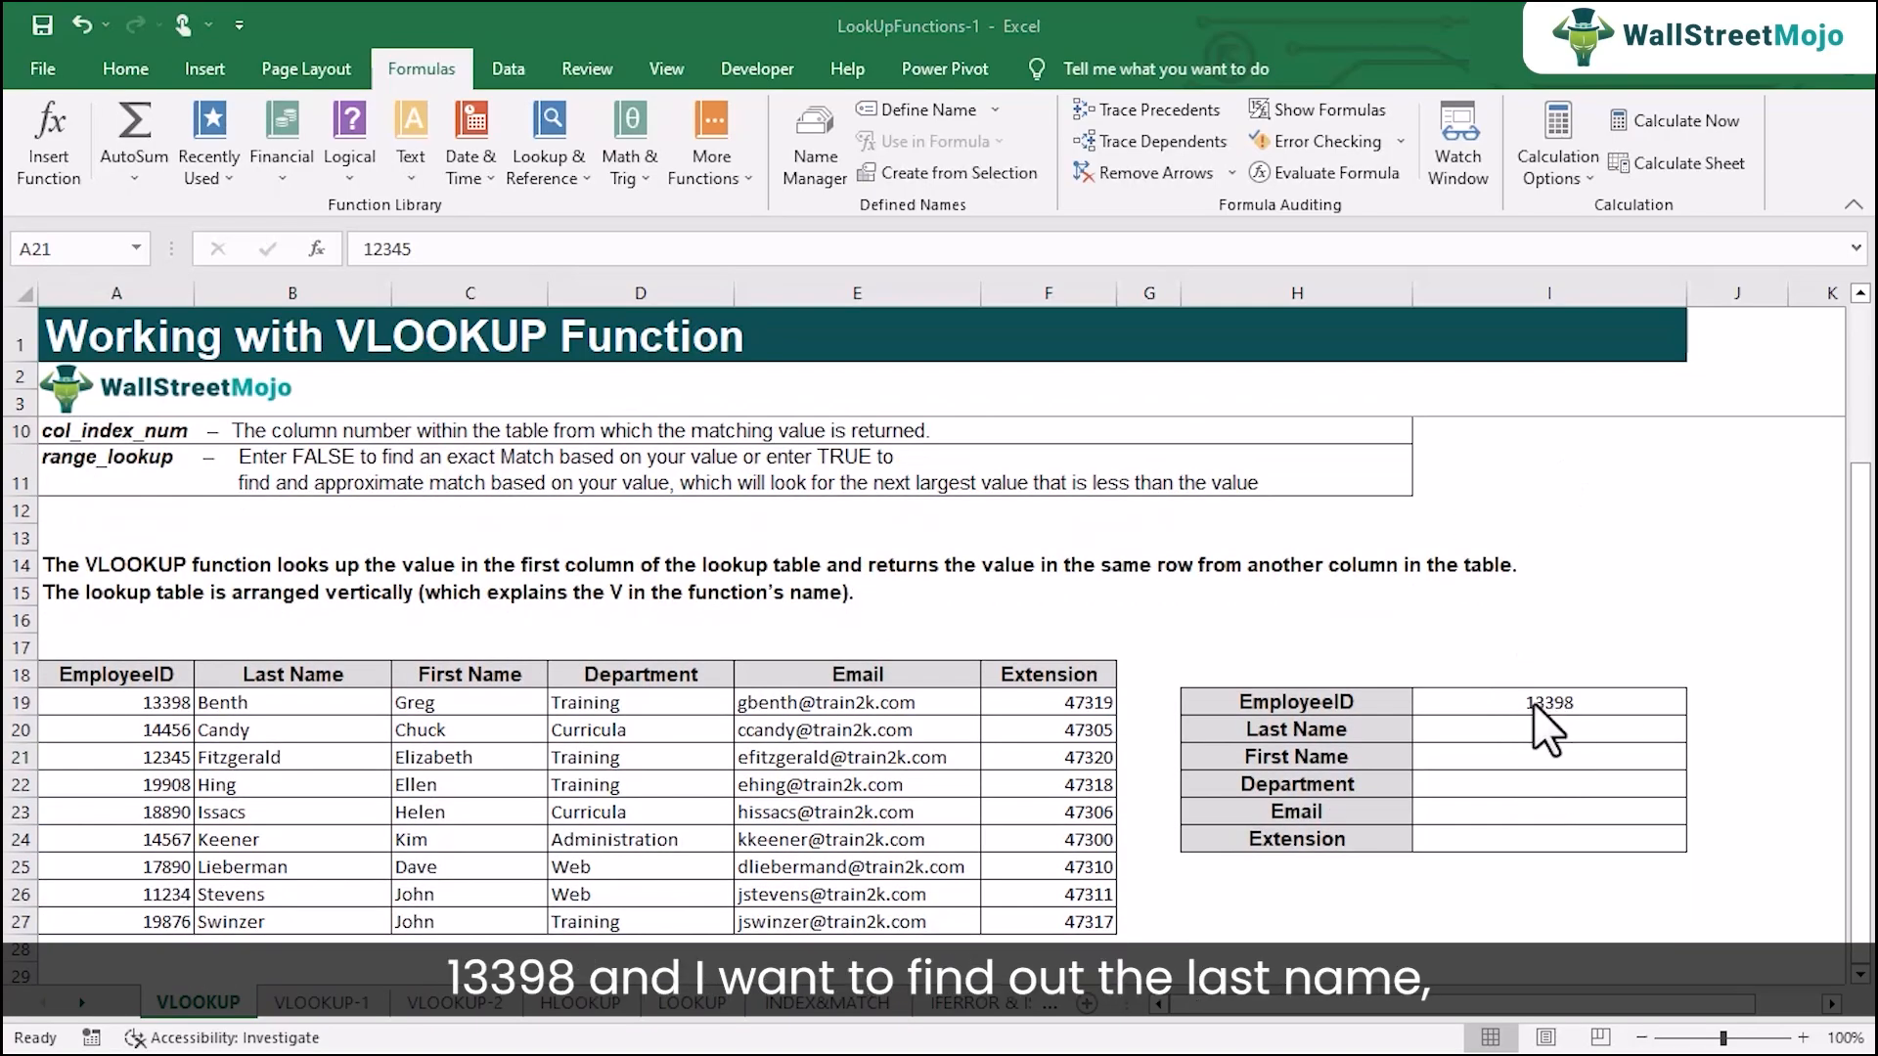
Select the Last Name result cell I20 in the lookup form.
left_click(1519, 751)
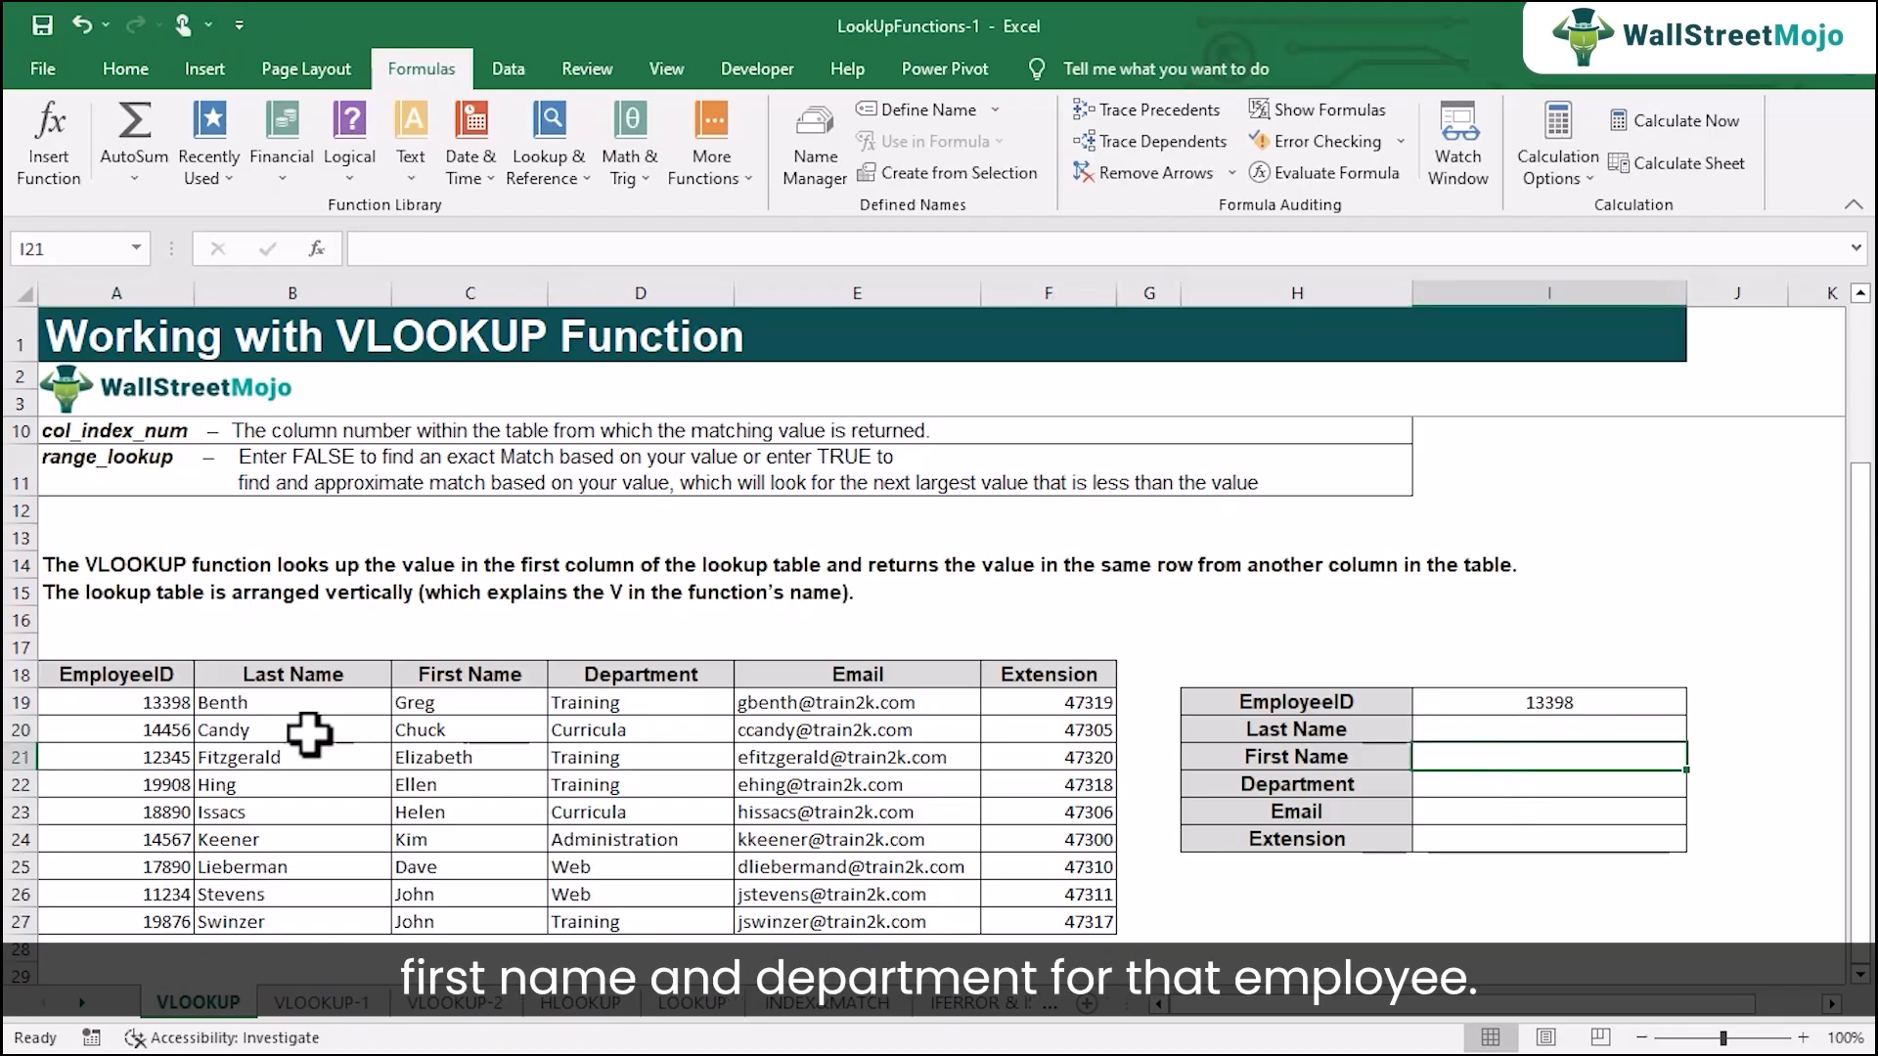
scroll(384, 485, "up", 1)
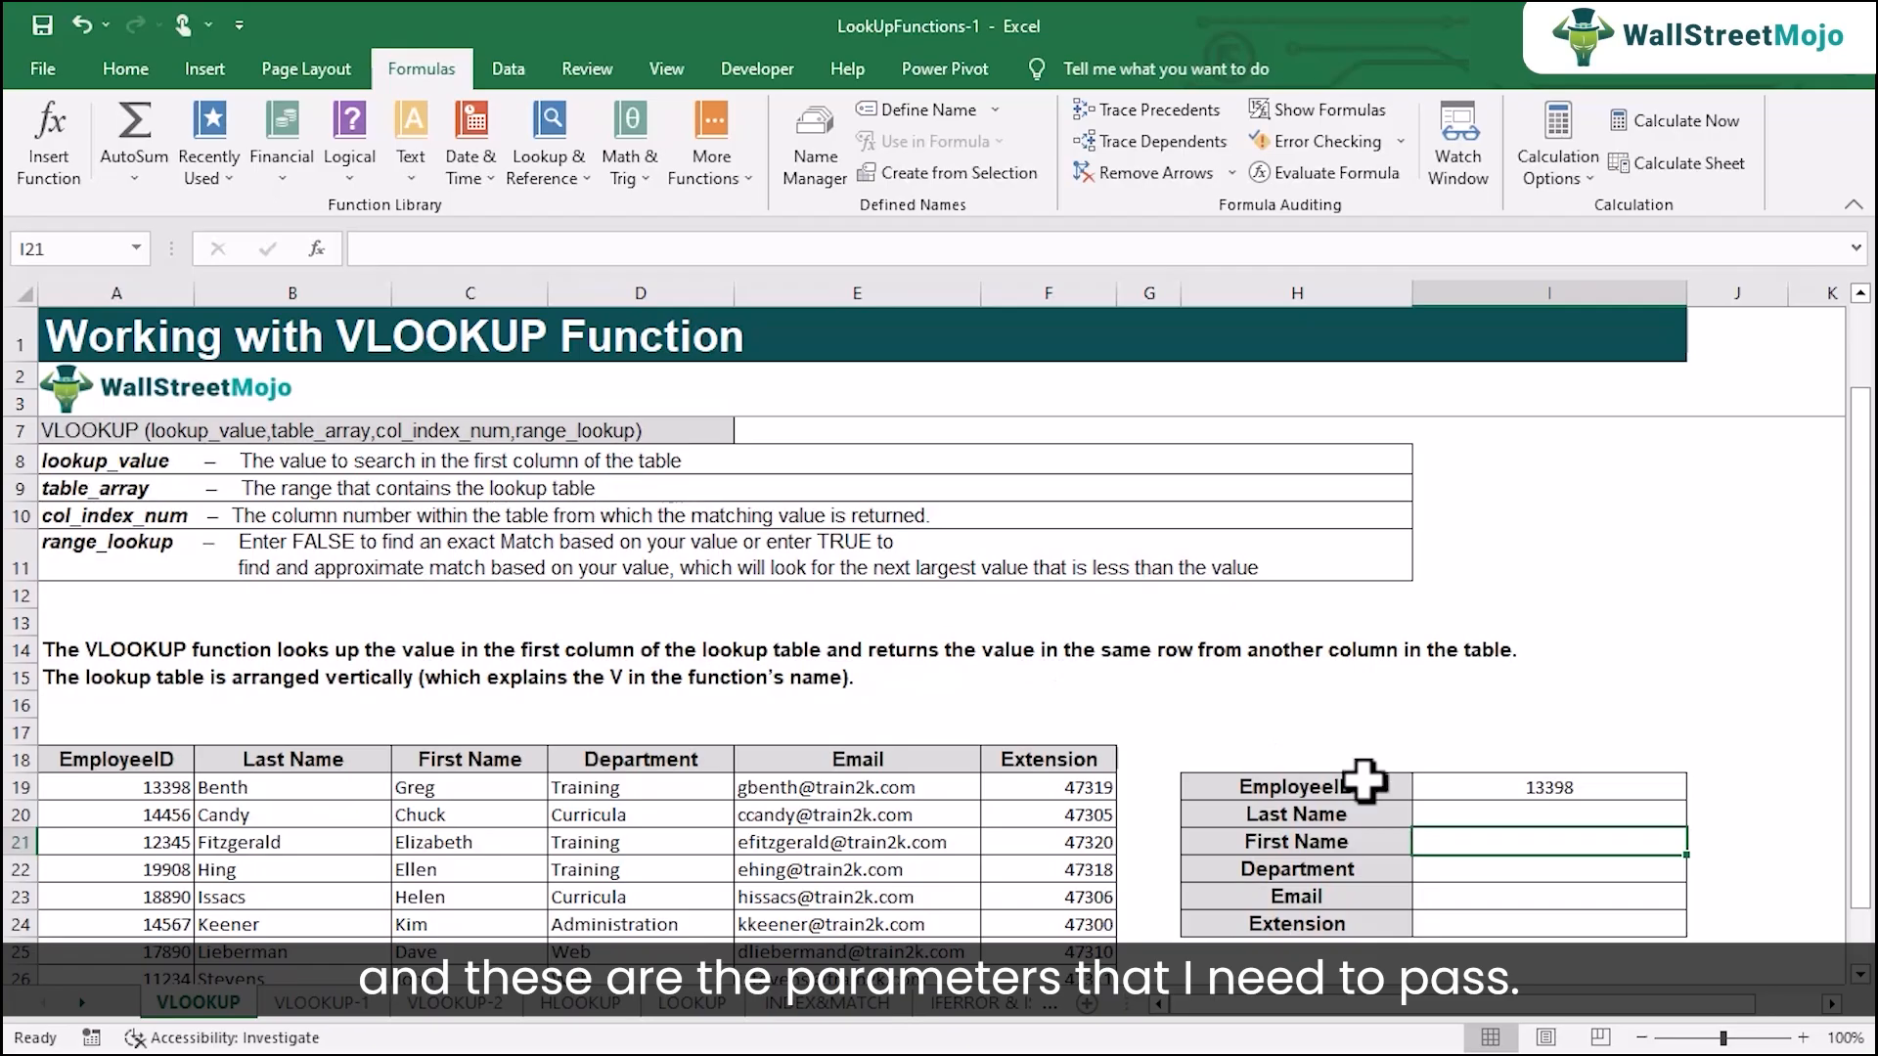
left_click(1427, 811)
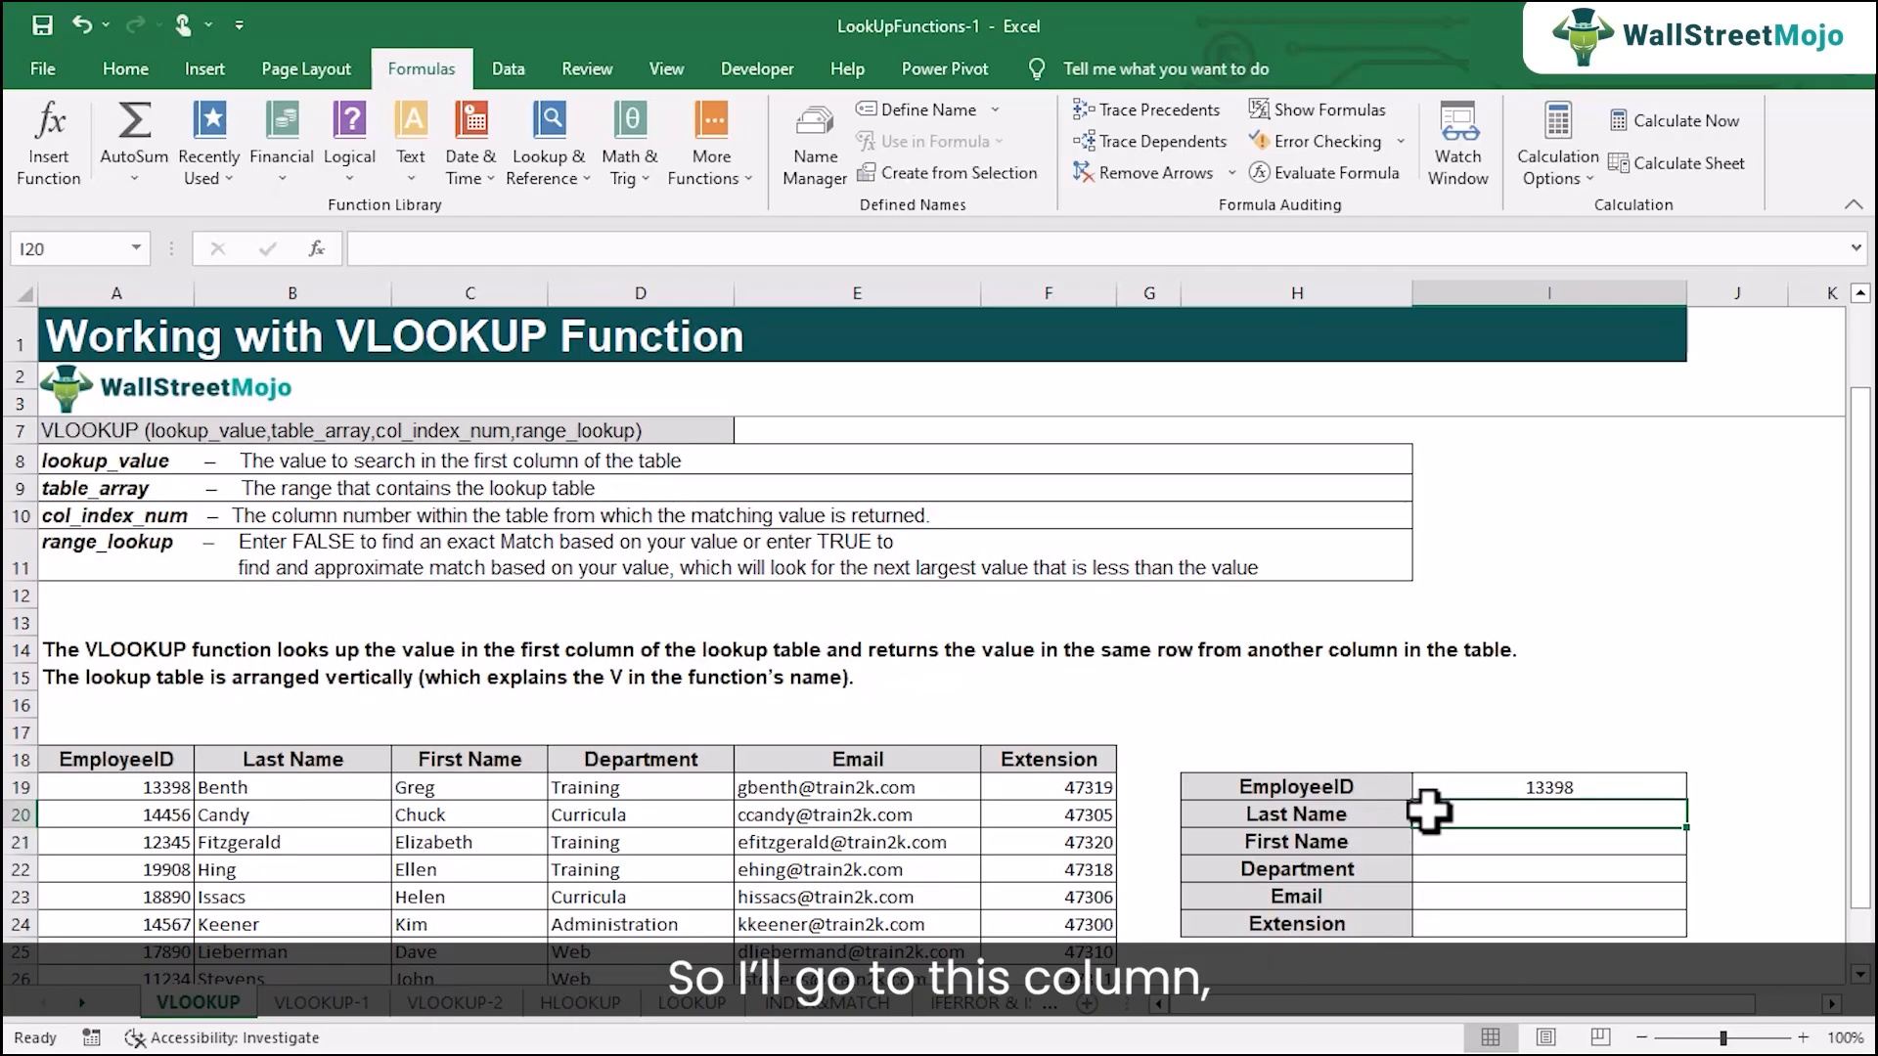
type("=vl")
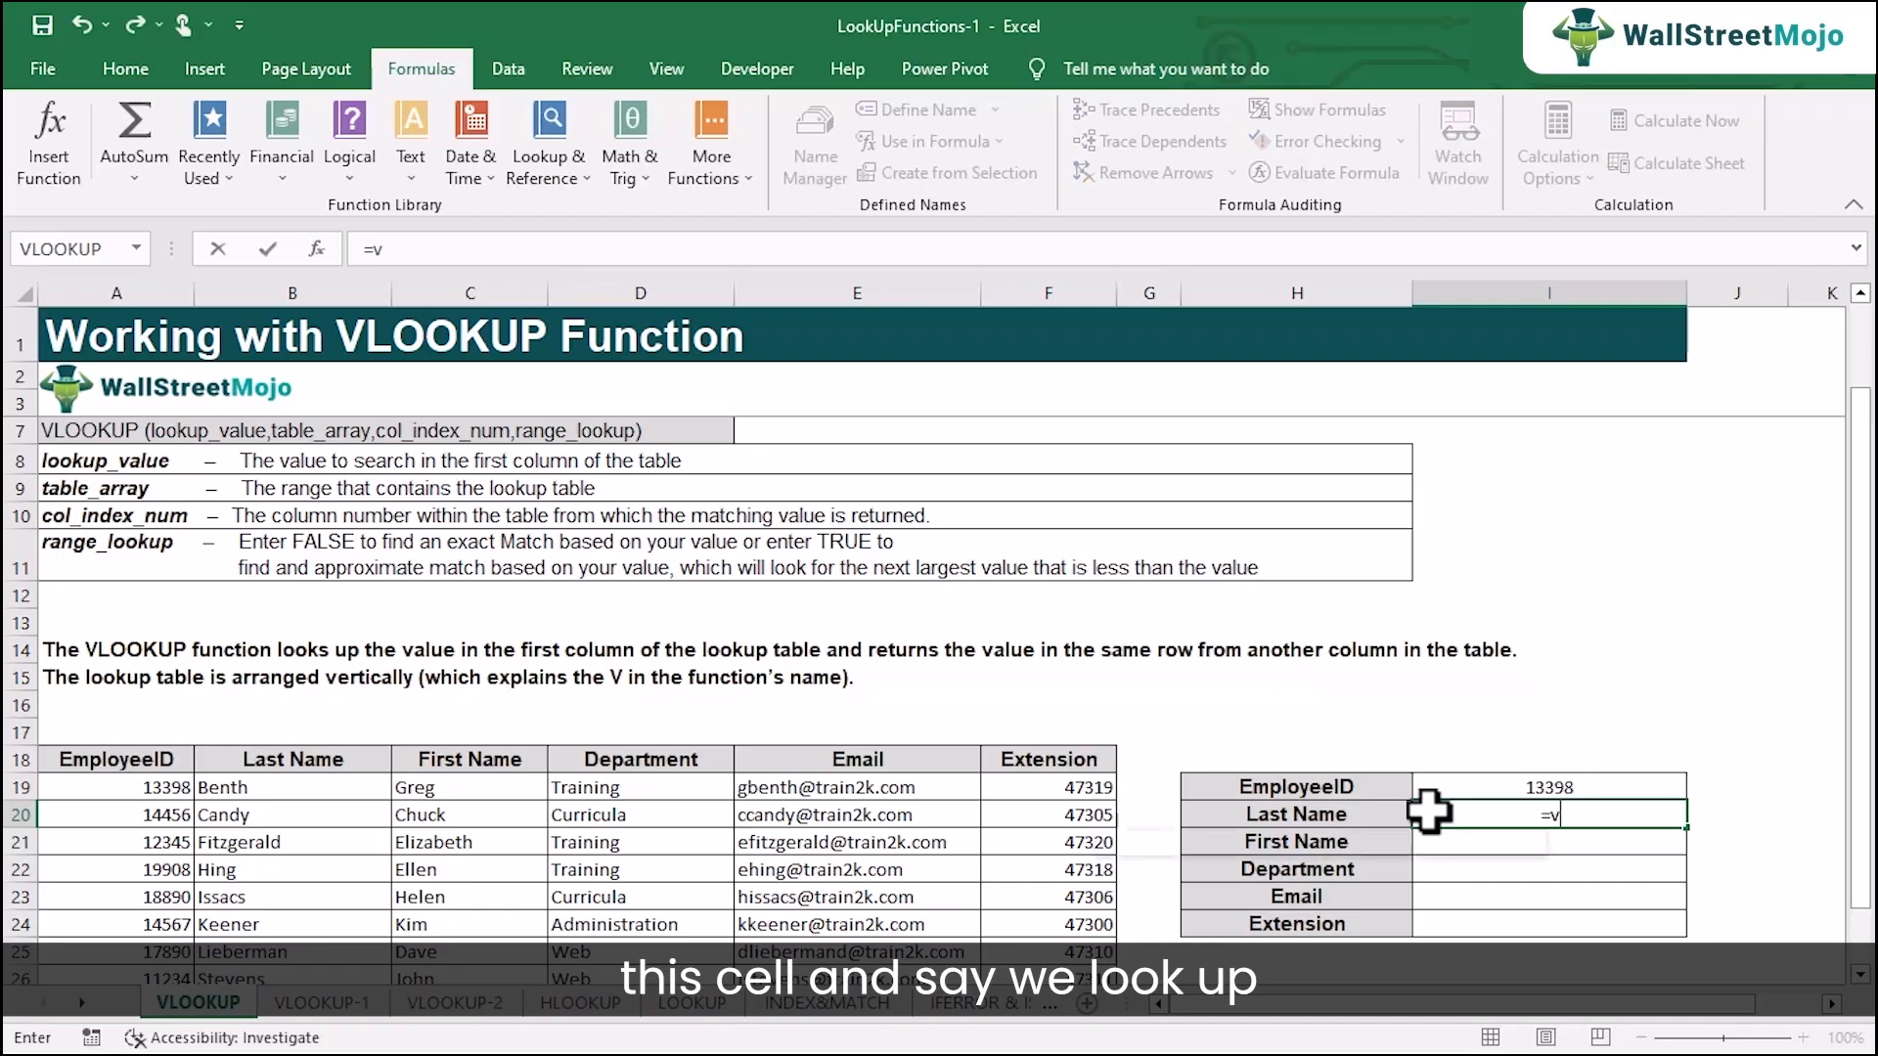
key("Escape")
key("Escape")
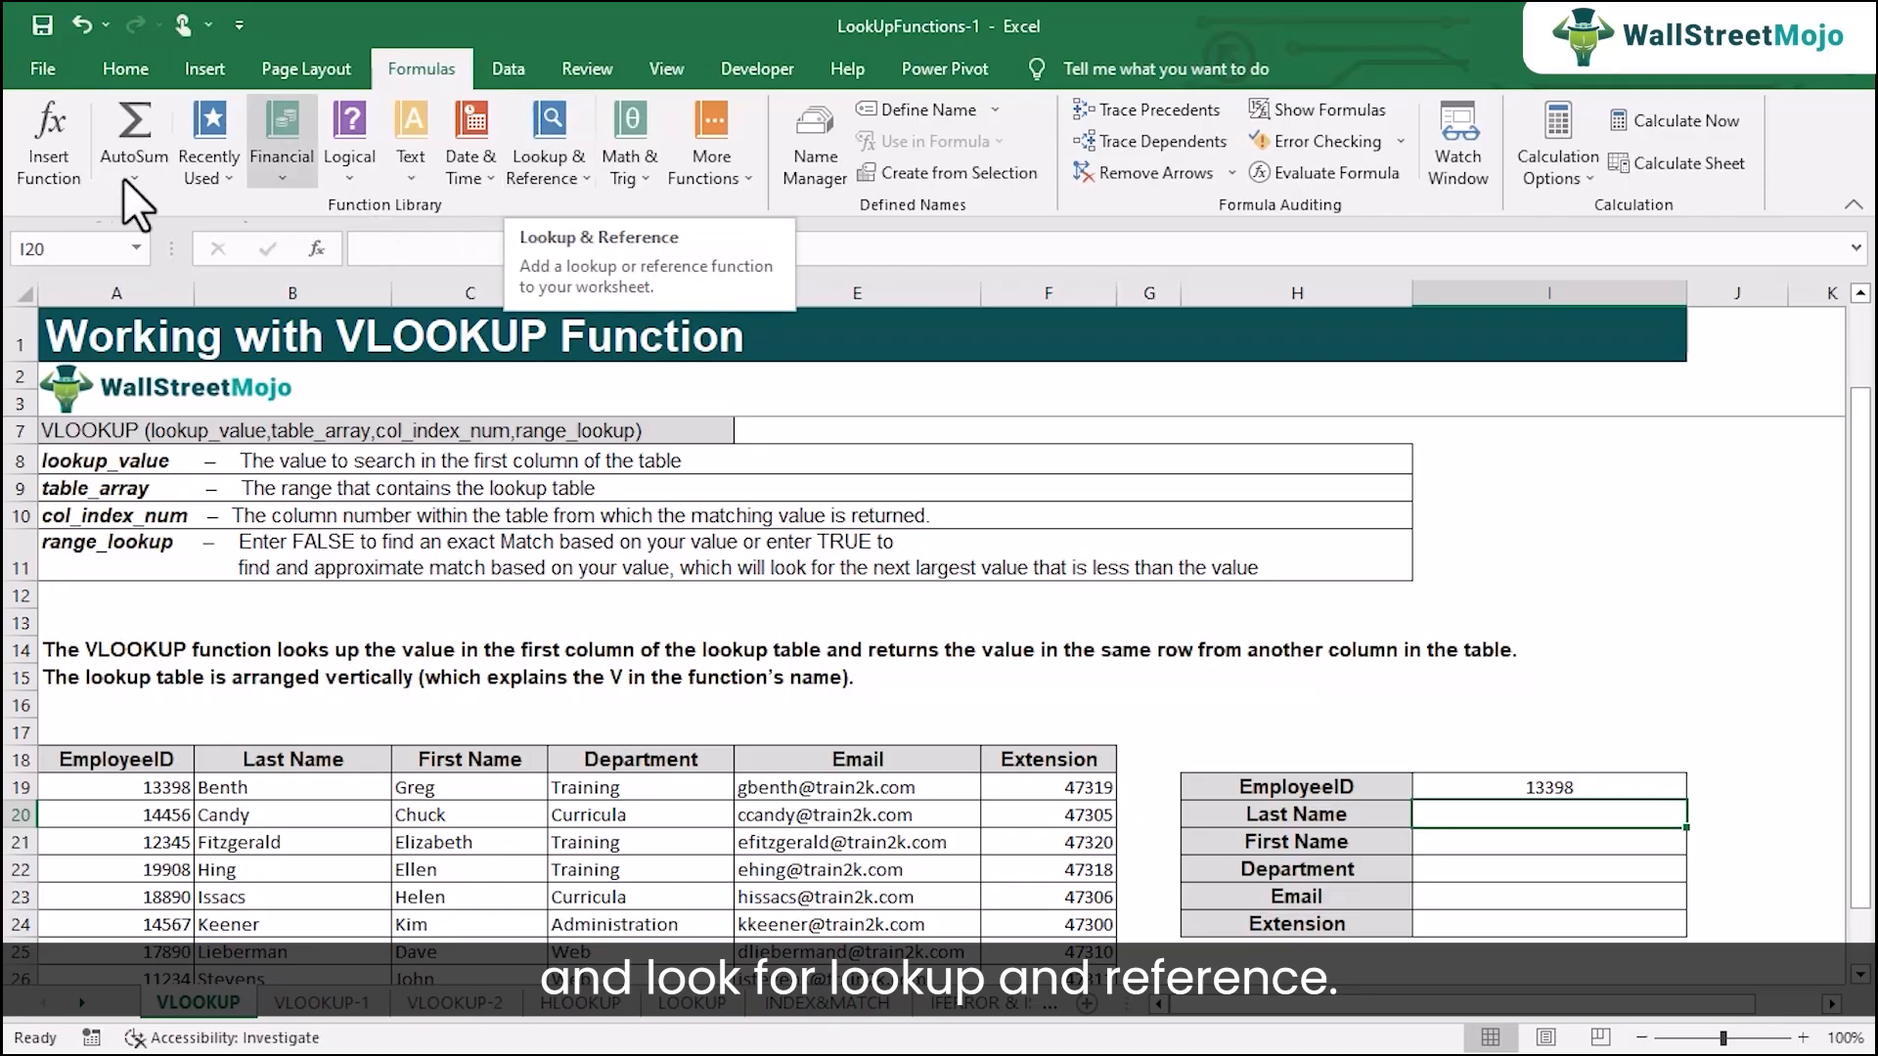
Search the function list for "vlookup" and insert the VLOOKUP function into Last Name cell I20.
left_click(51, 156)
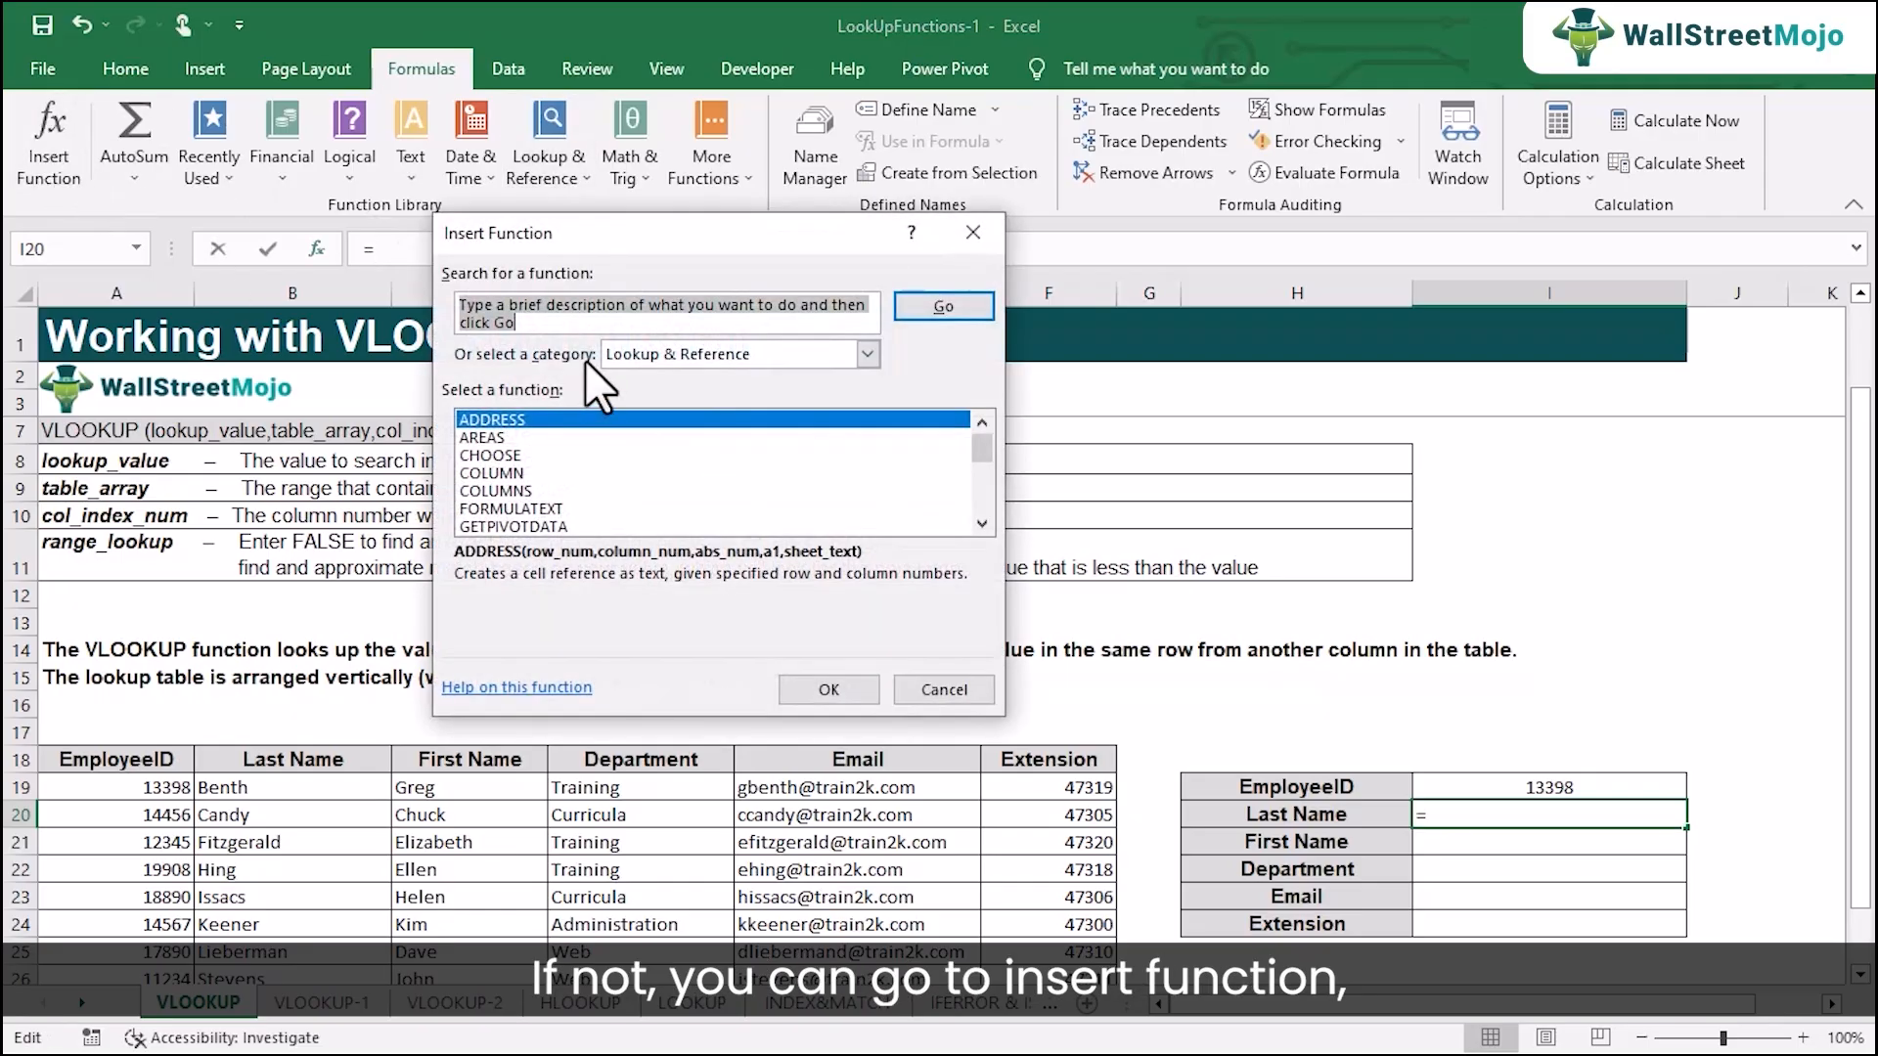
type("vlookup")
left_click(943, 307)
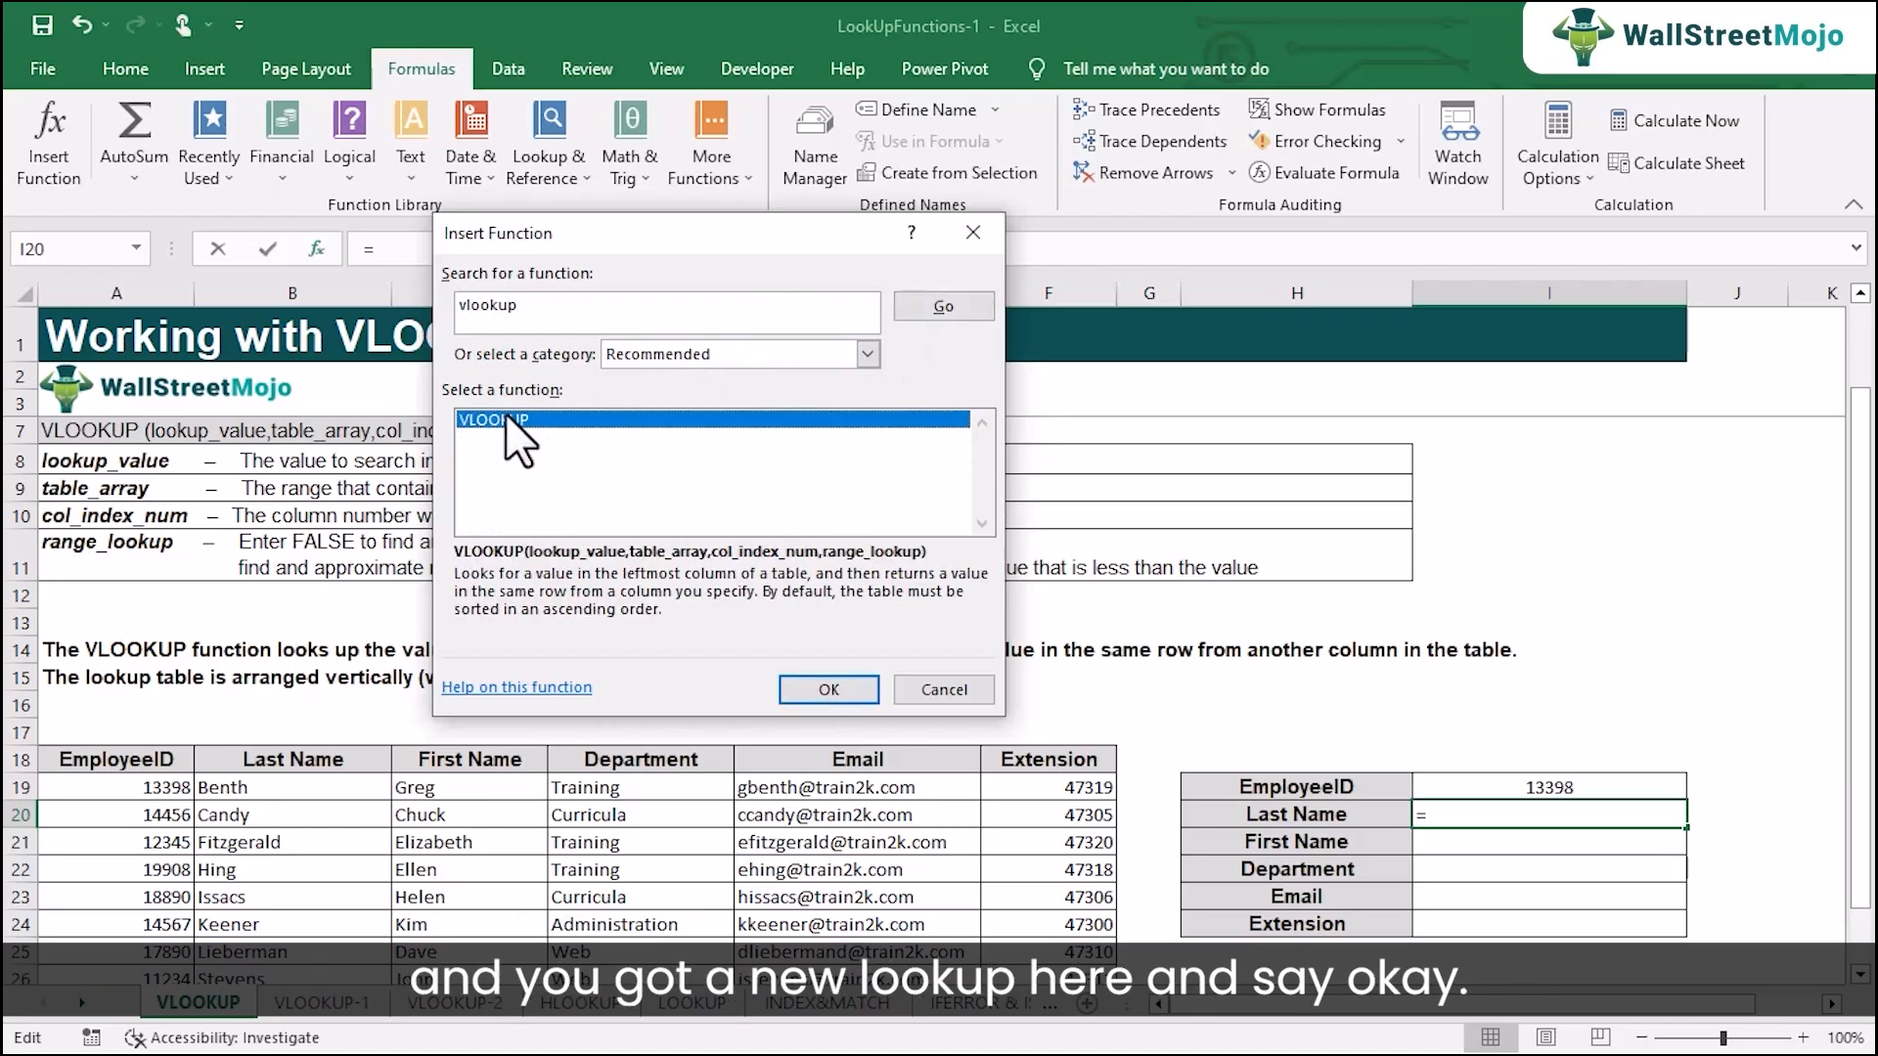
left_click(827, 688)
Set the VLOOKUP lookup value to the EmployeeID cell as the absolute reference $I$19.
left_click_drag(640, 272, 485, 154)
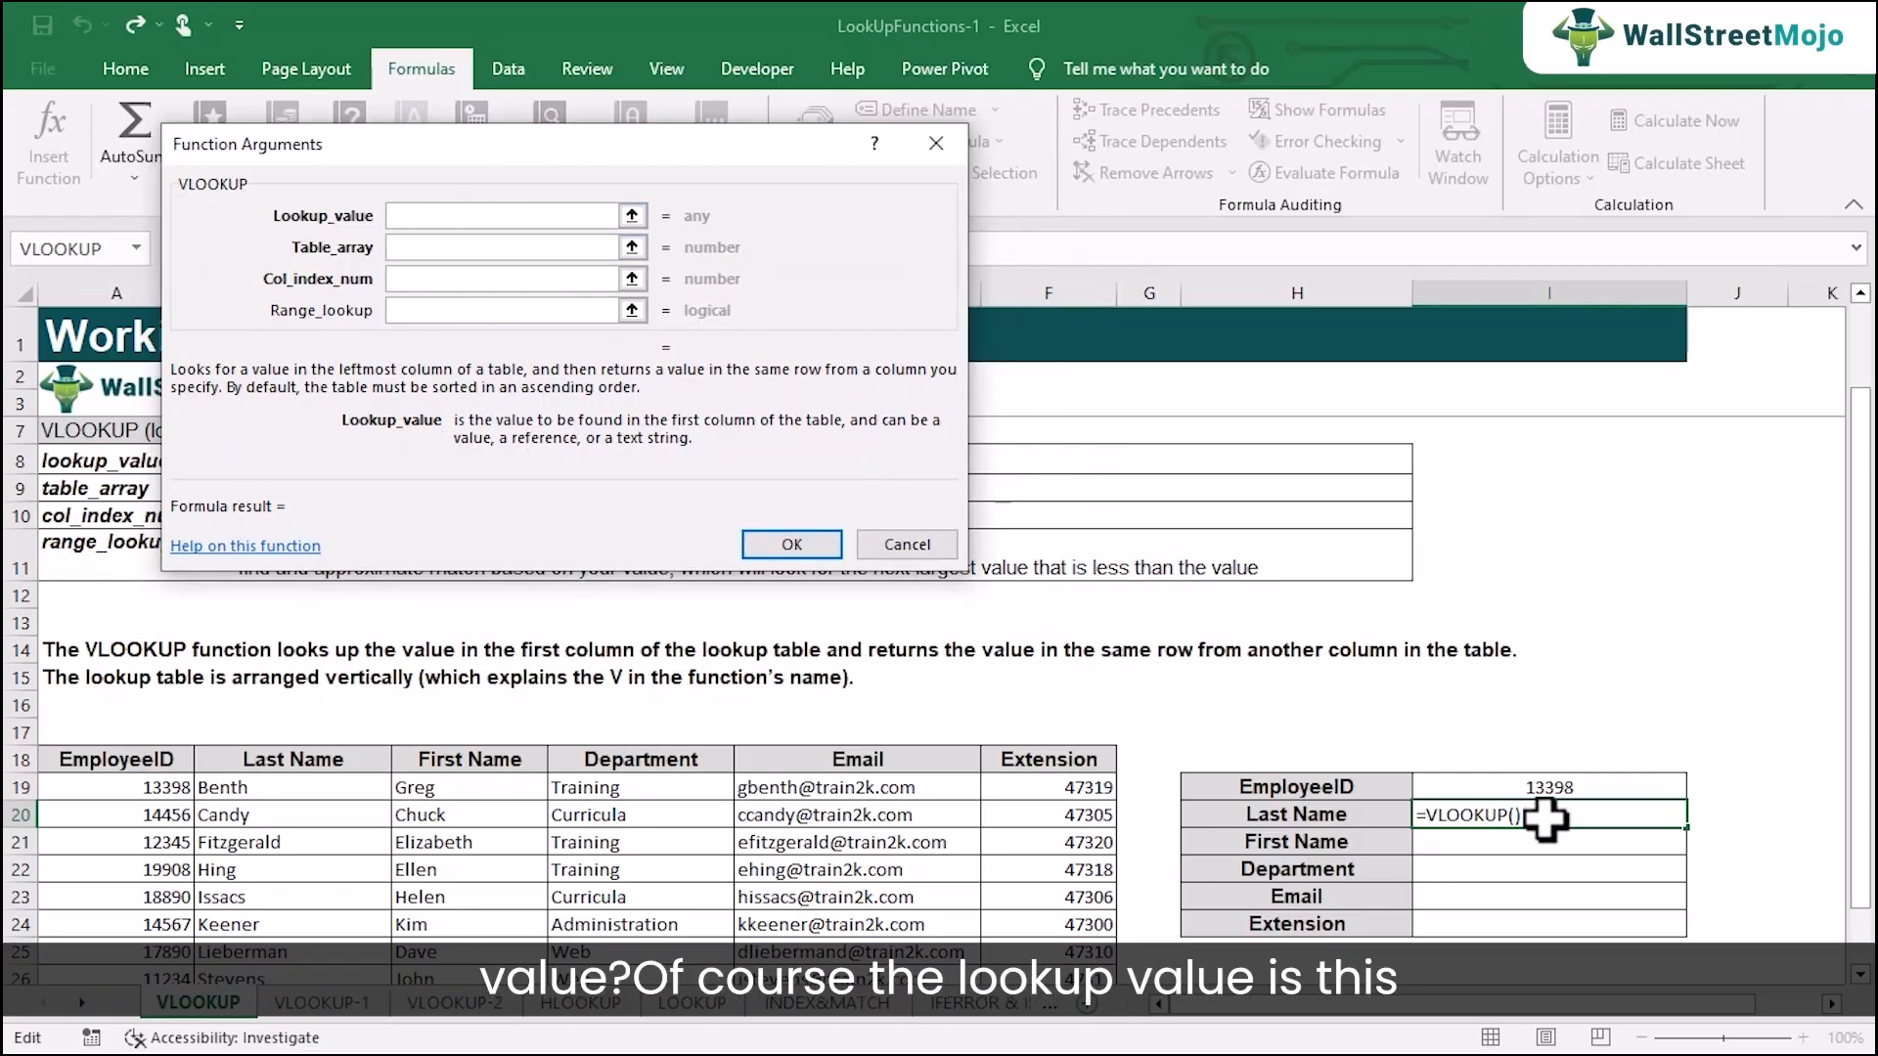
left_click(1543, 787)
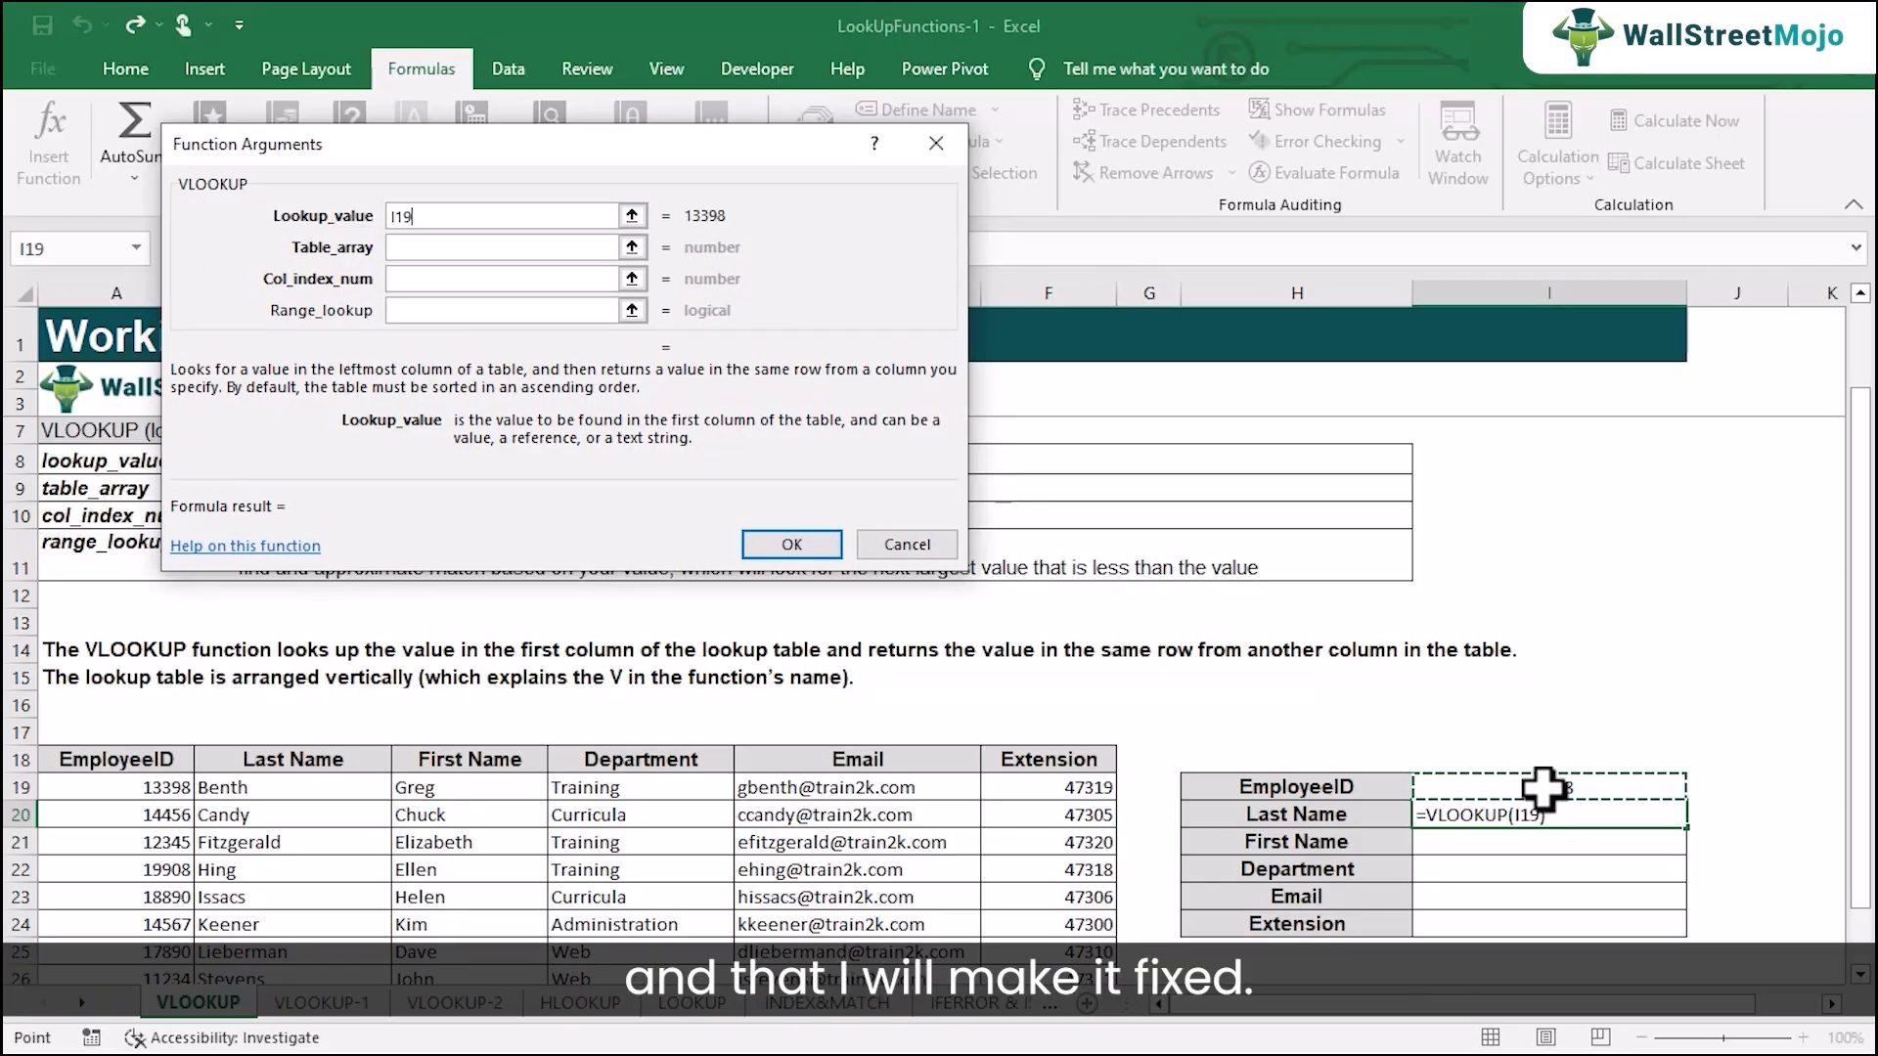
left_click(410, 217)
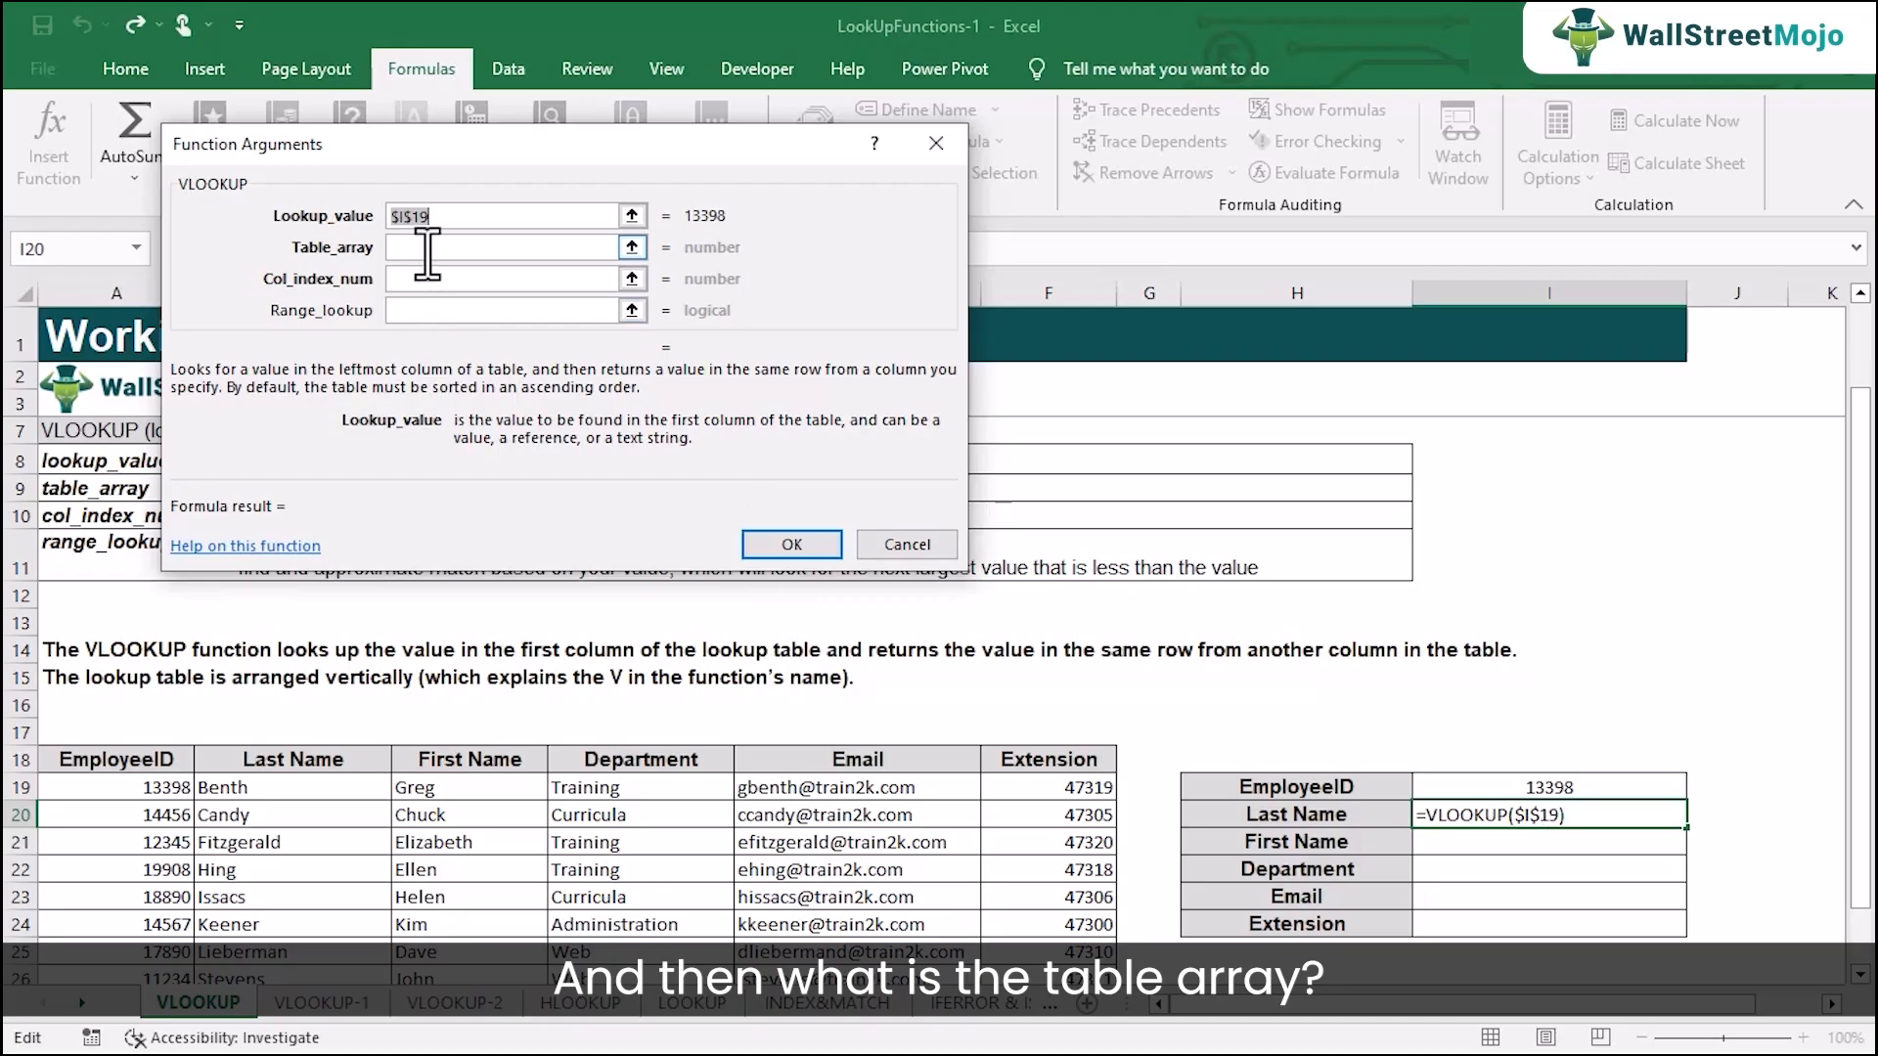
Set the VLOOKUP table array to the whole employee table as the absolute range $A$18:$F$27.
left_click(428, 252)
left_click_drag(108, 761, 1006, 924)
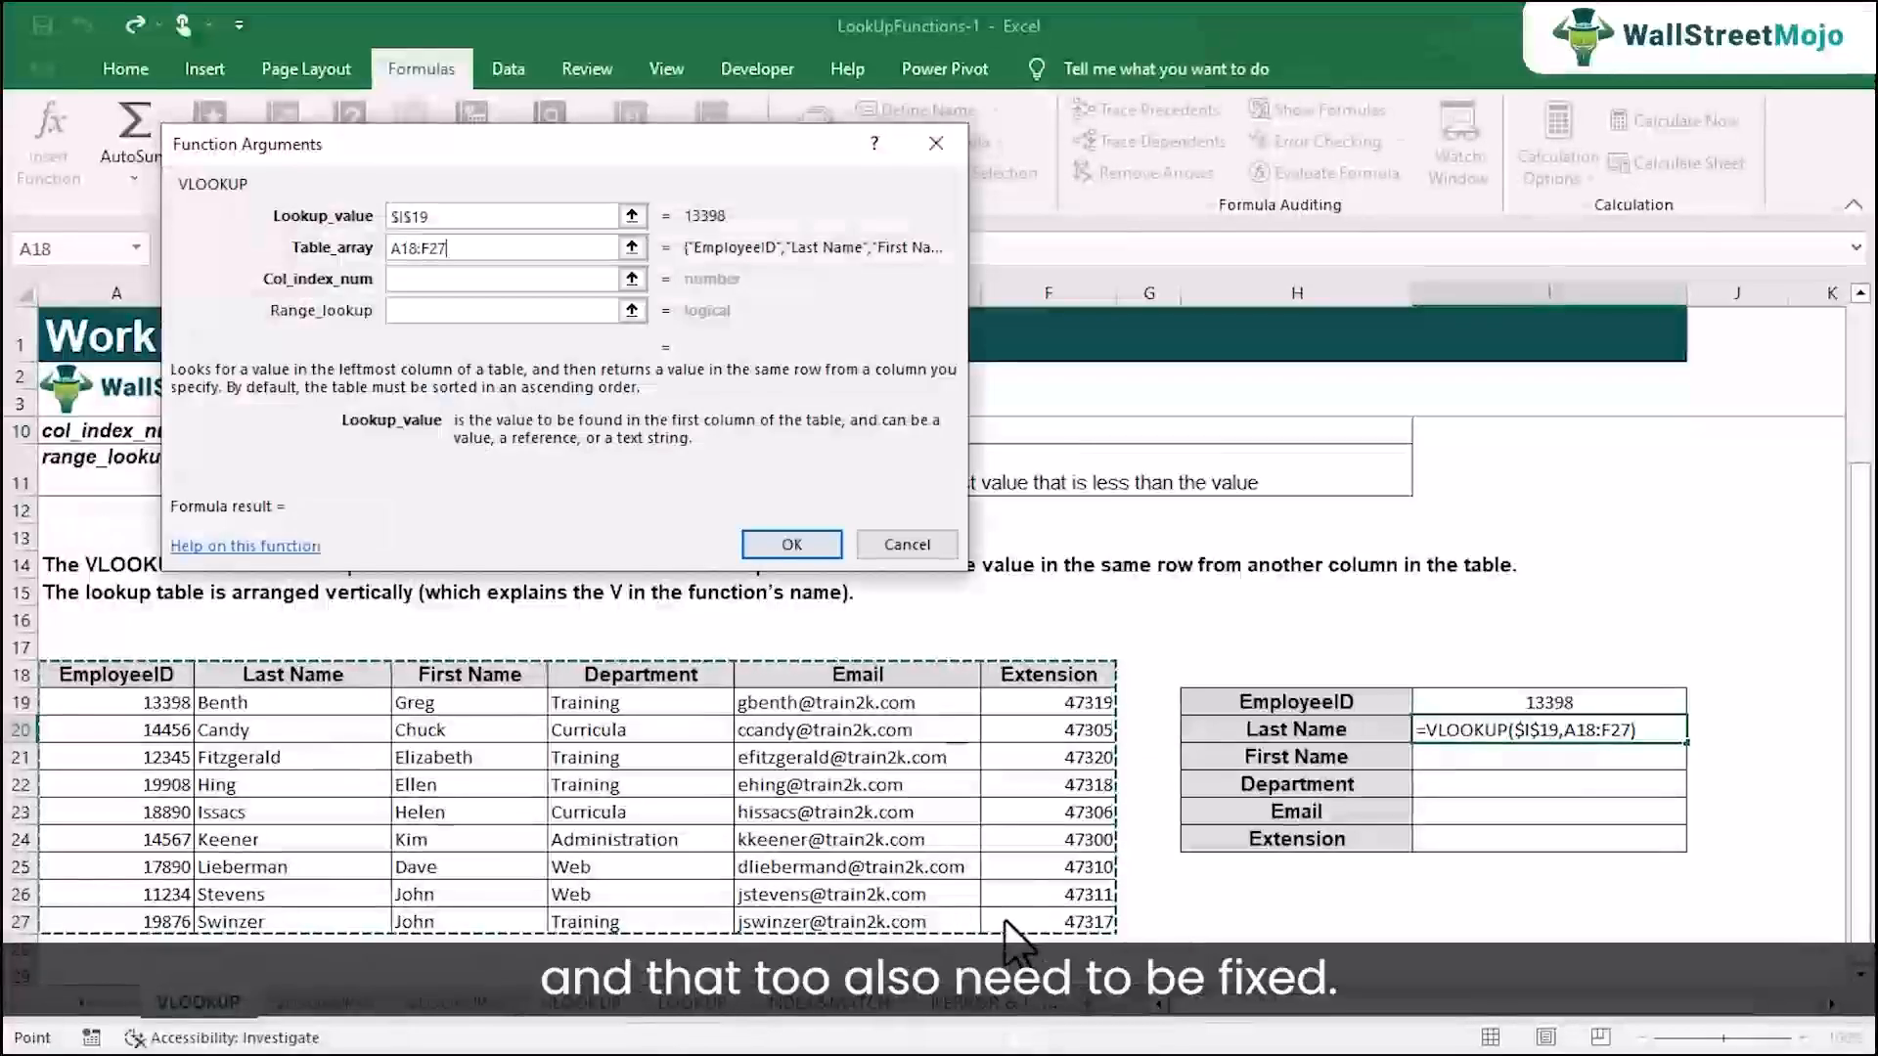
left_click(420, 248)
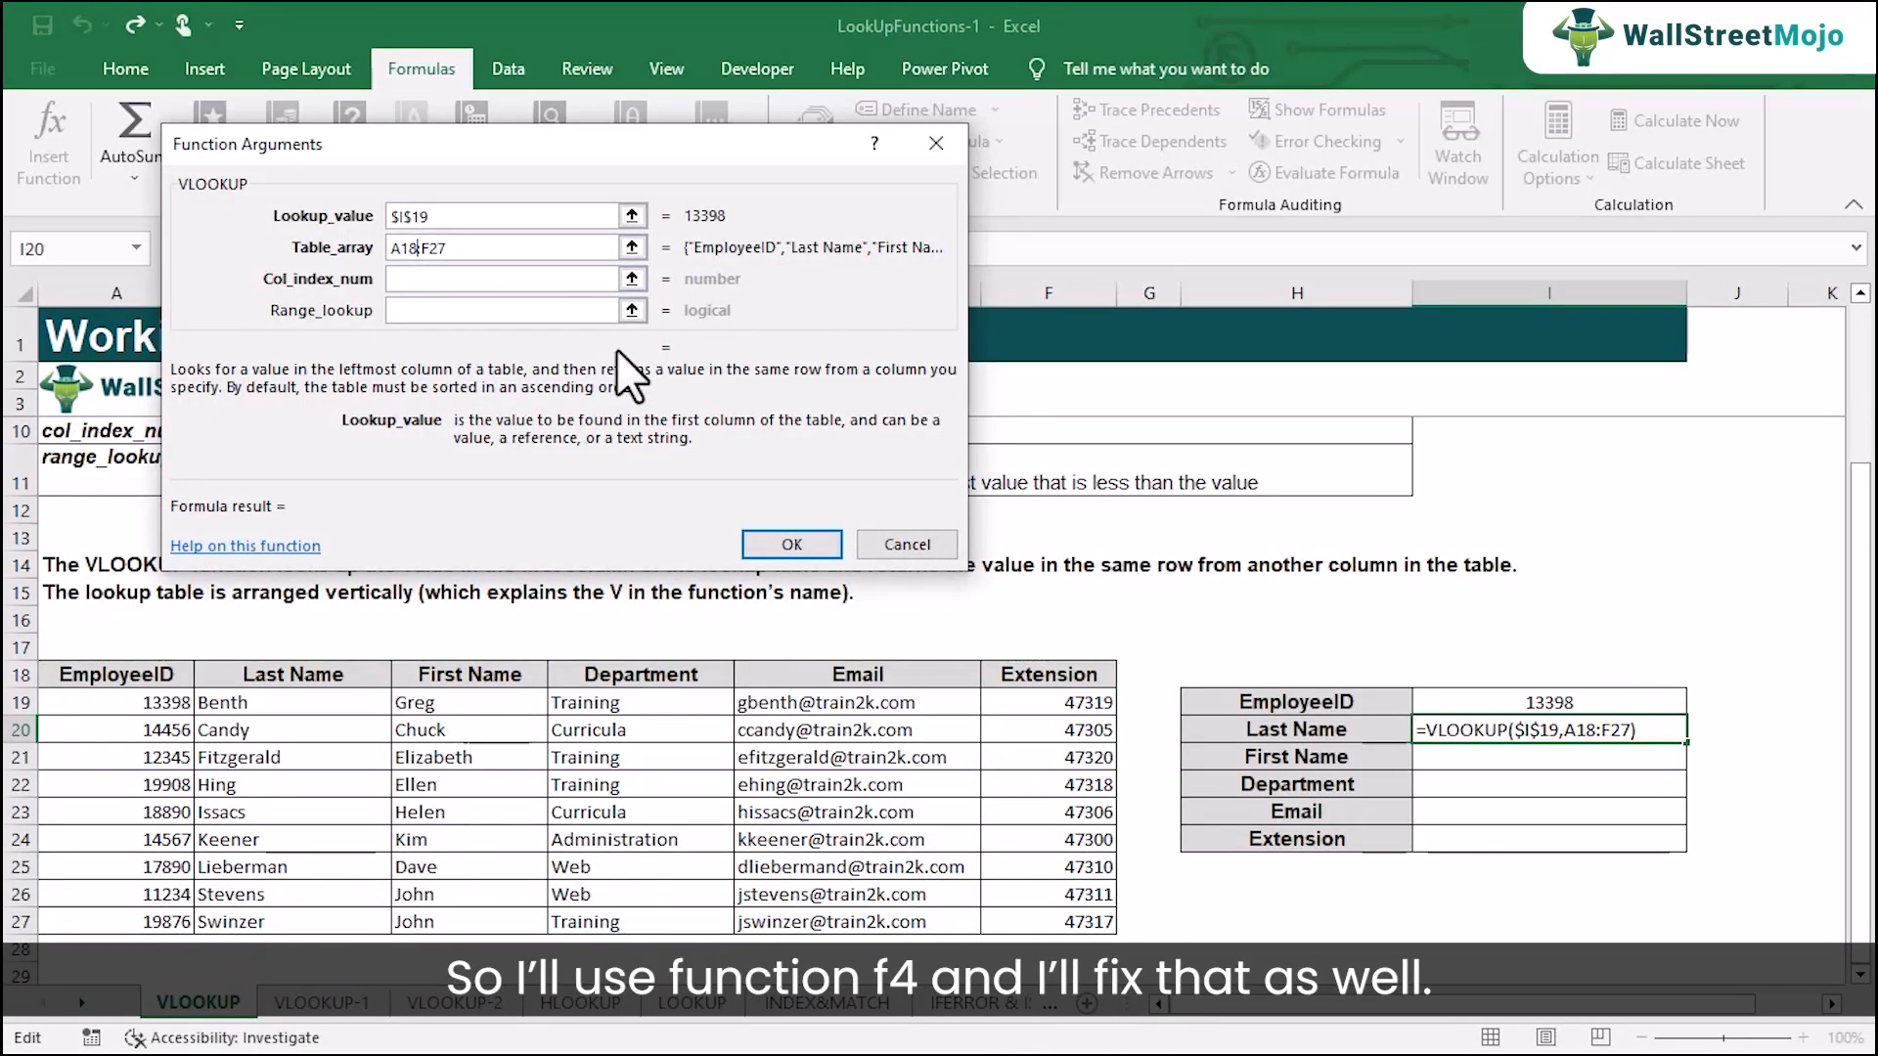
key("F4")
left_click(479, 248)
key("F4")
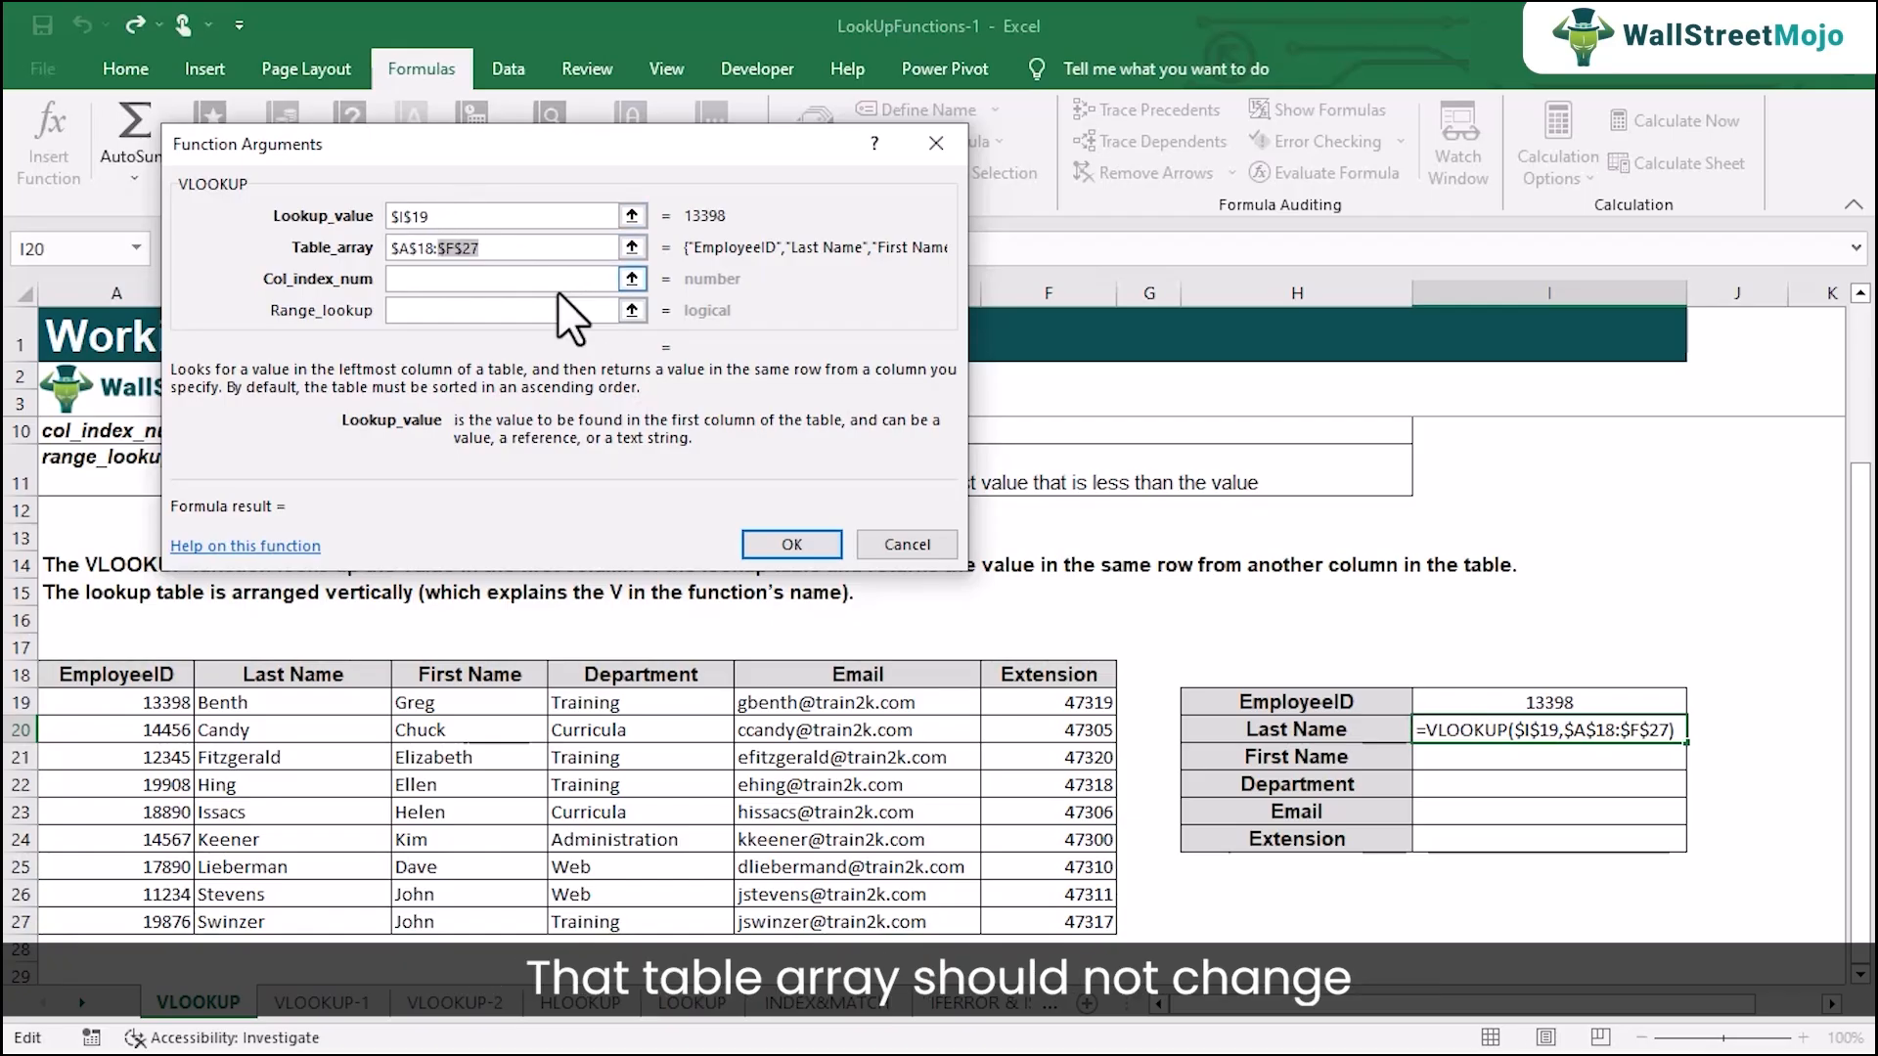
Set the VLOOKUP column index to 2 and the range lookup to false, and insert the finished formula into I20.
left_click(428, 288)
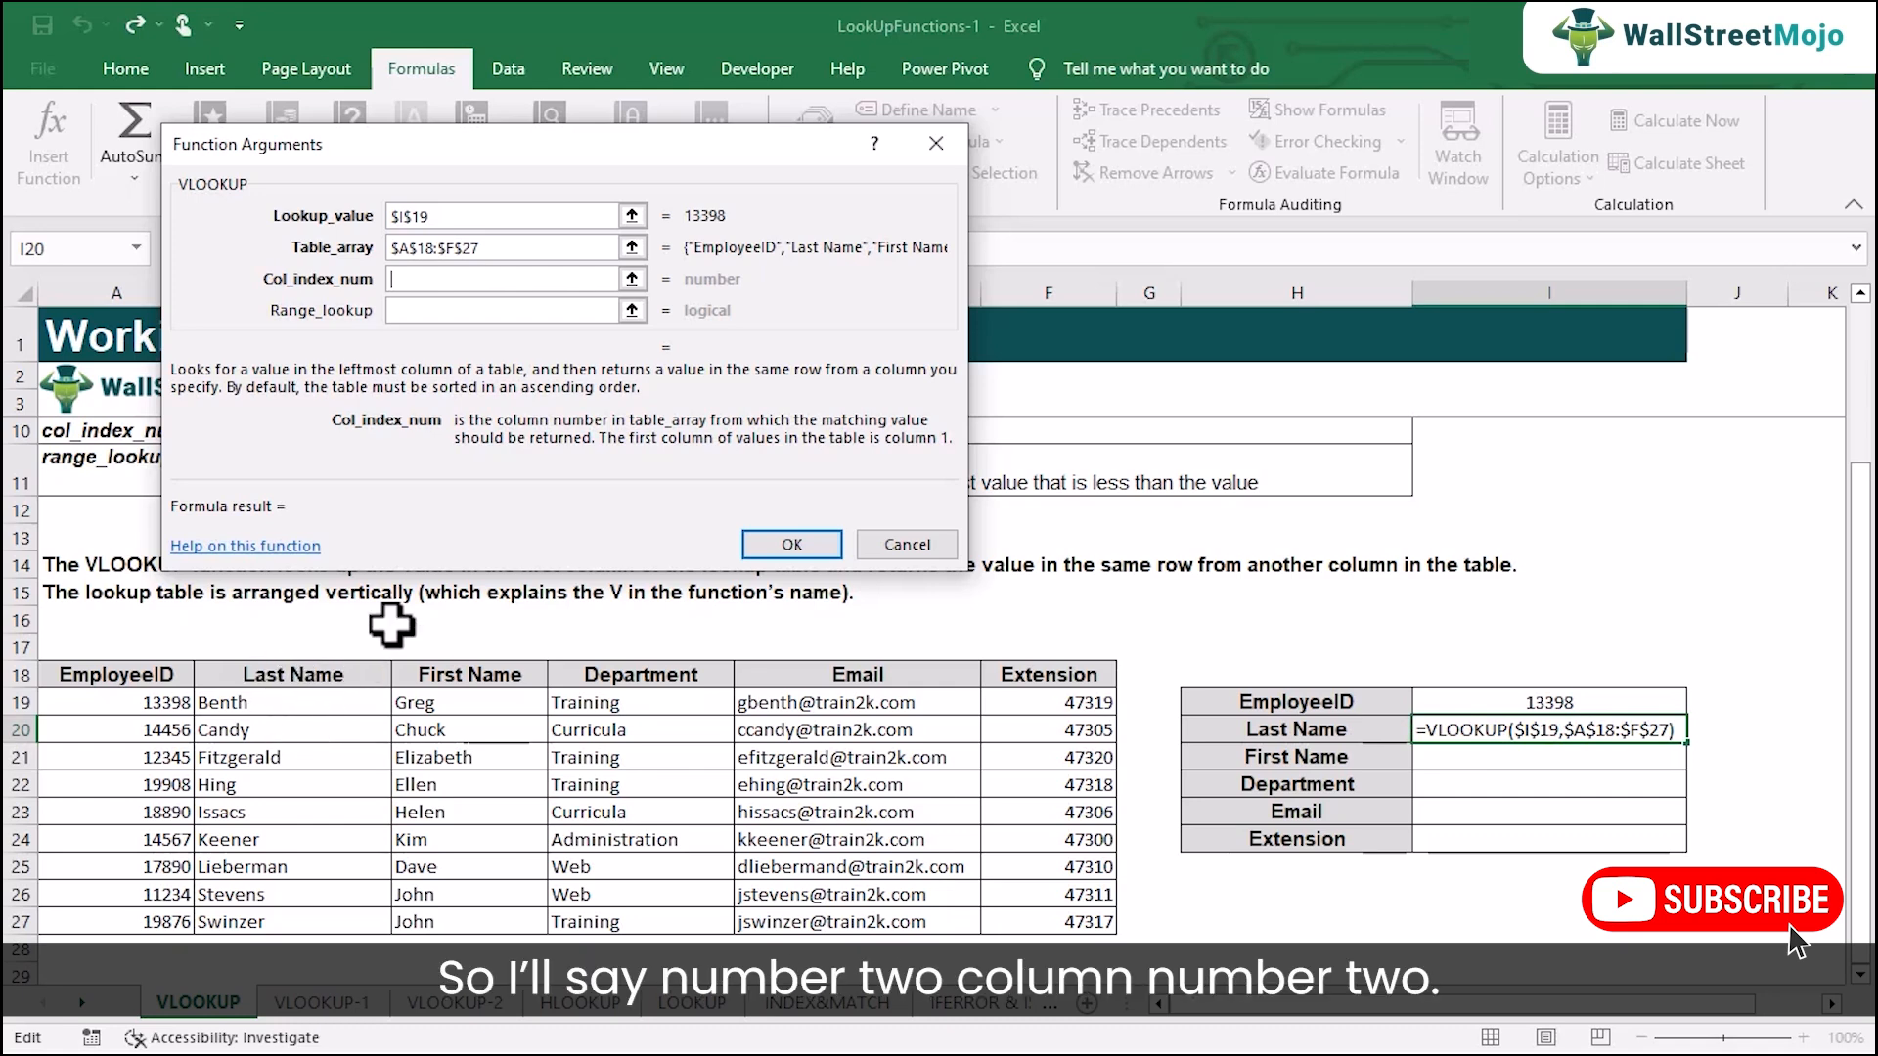
type("2")
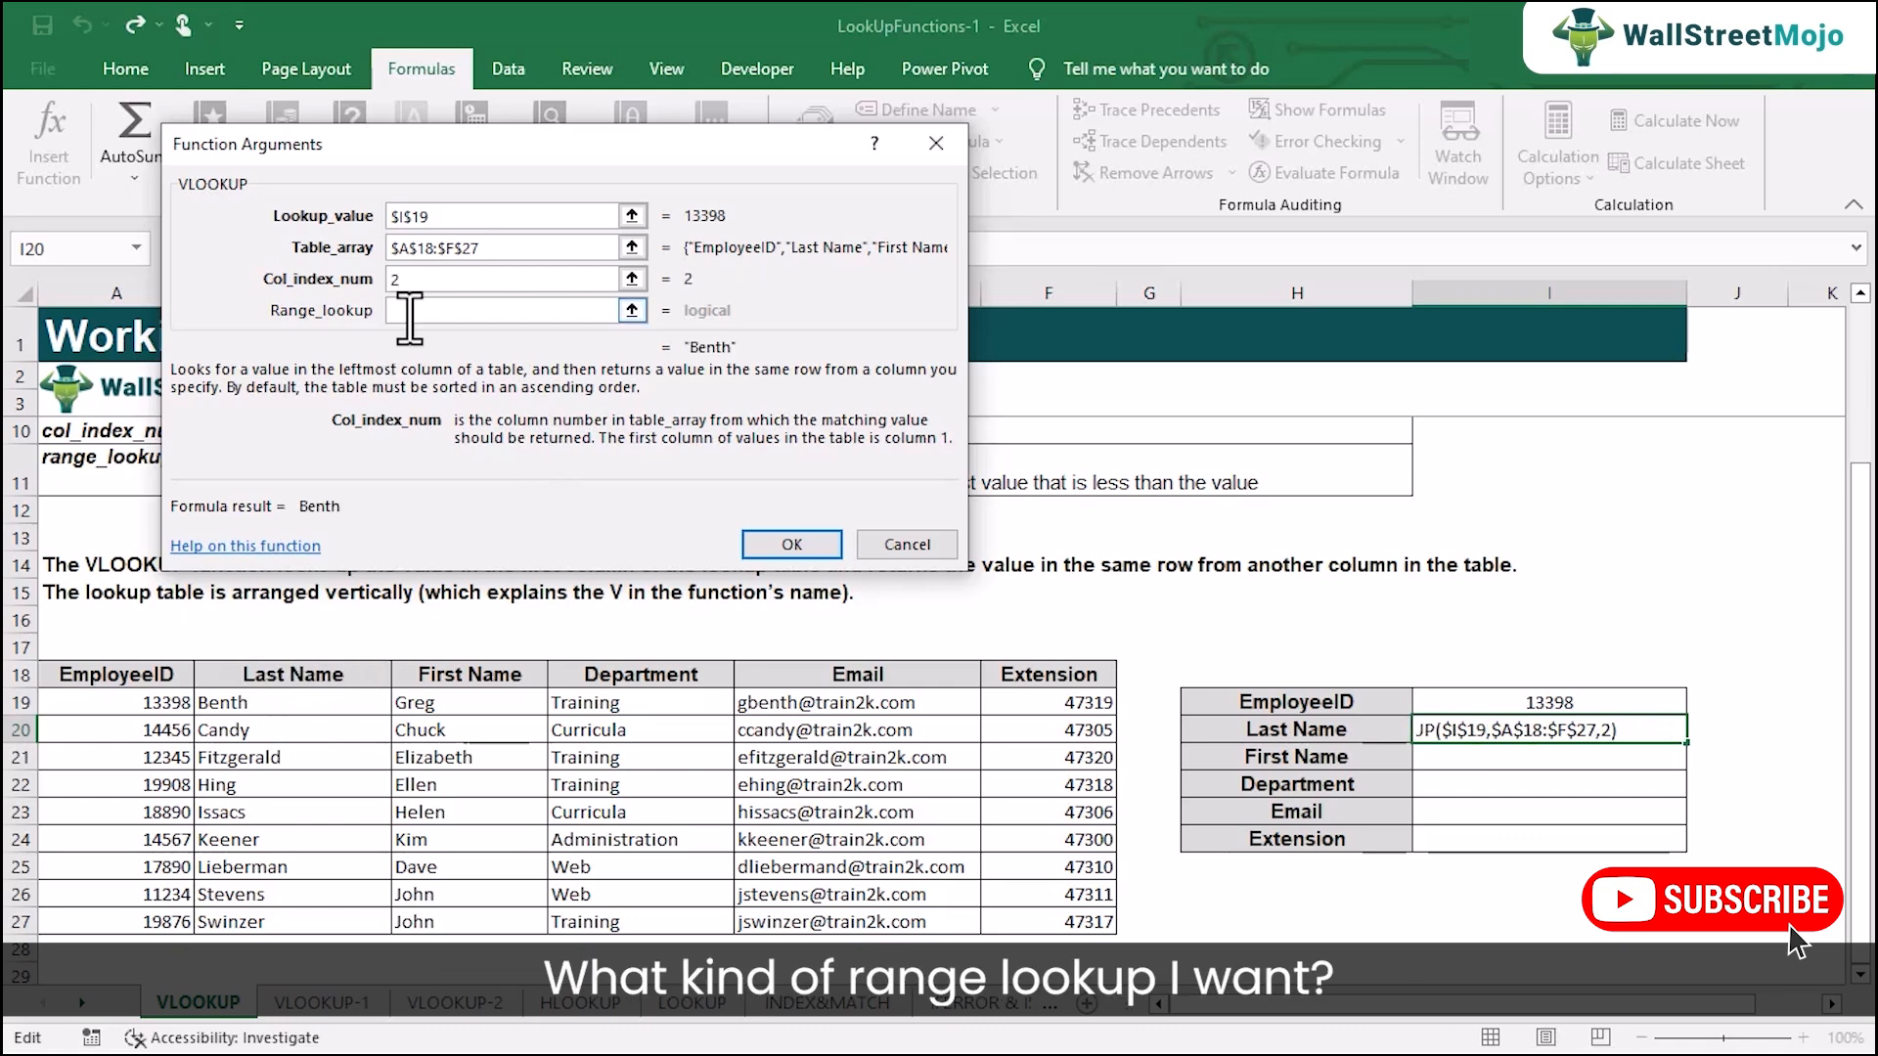
left_click(412, 311)
type("f")
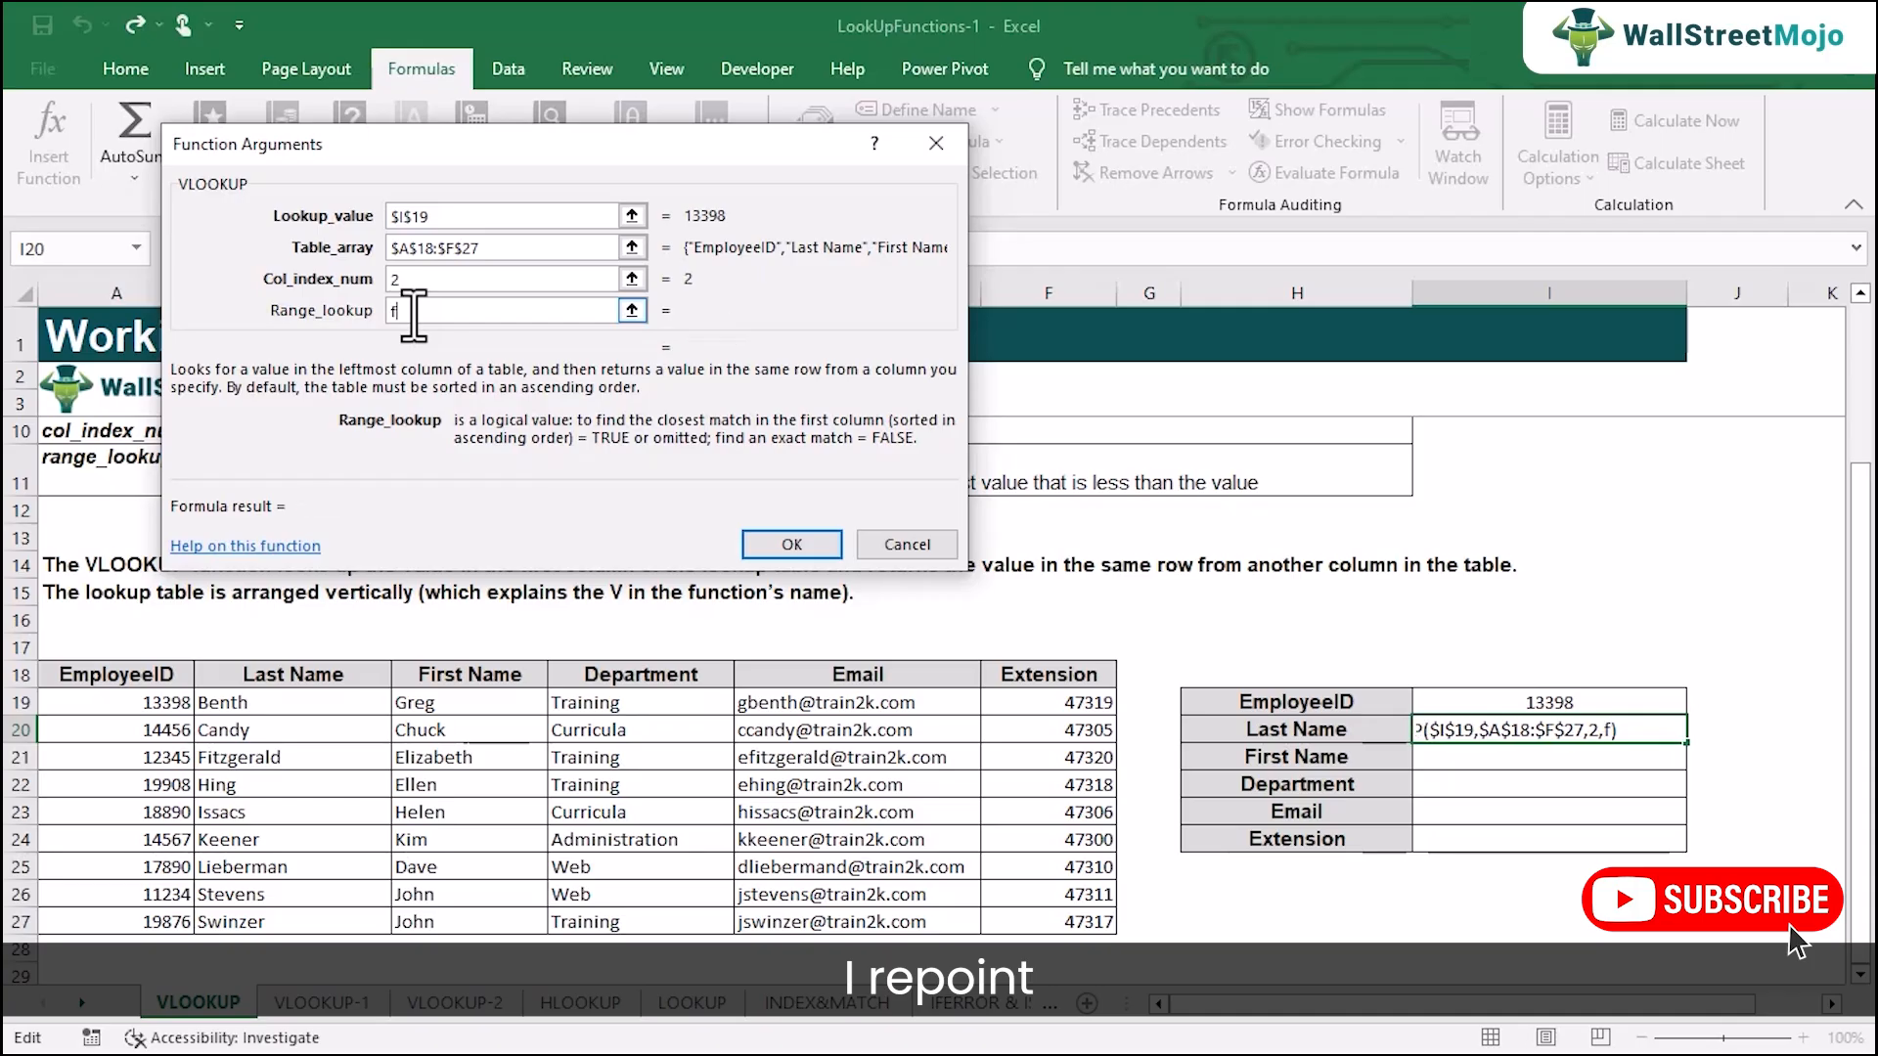
type("alse")
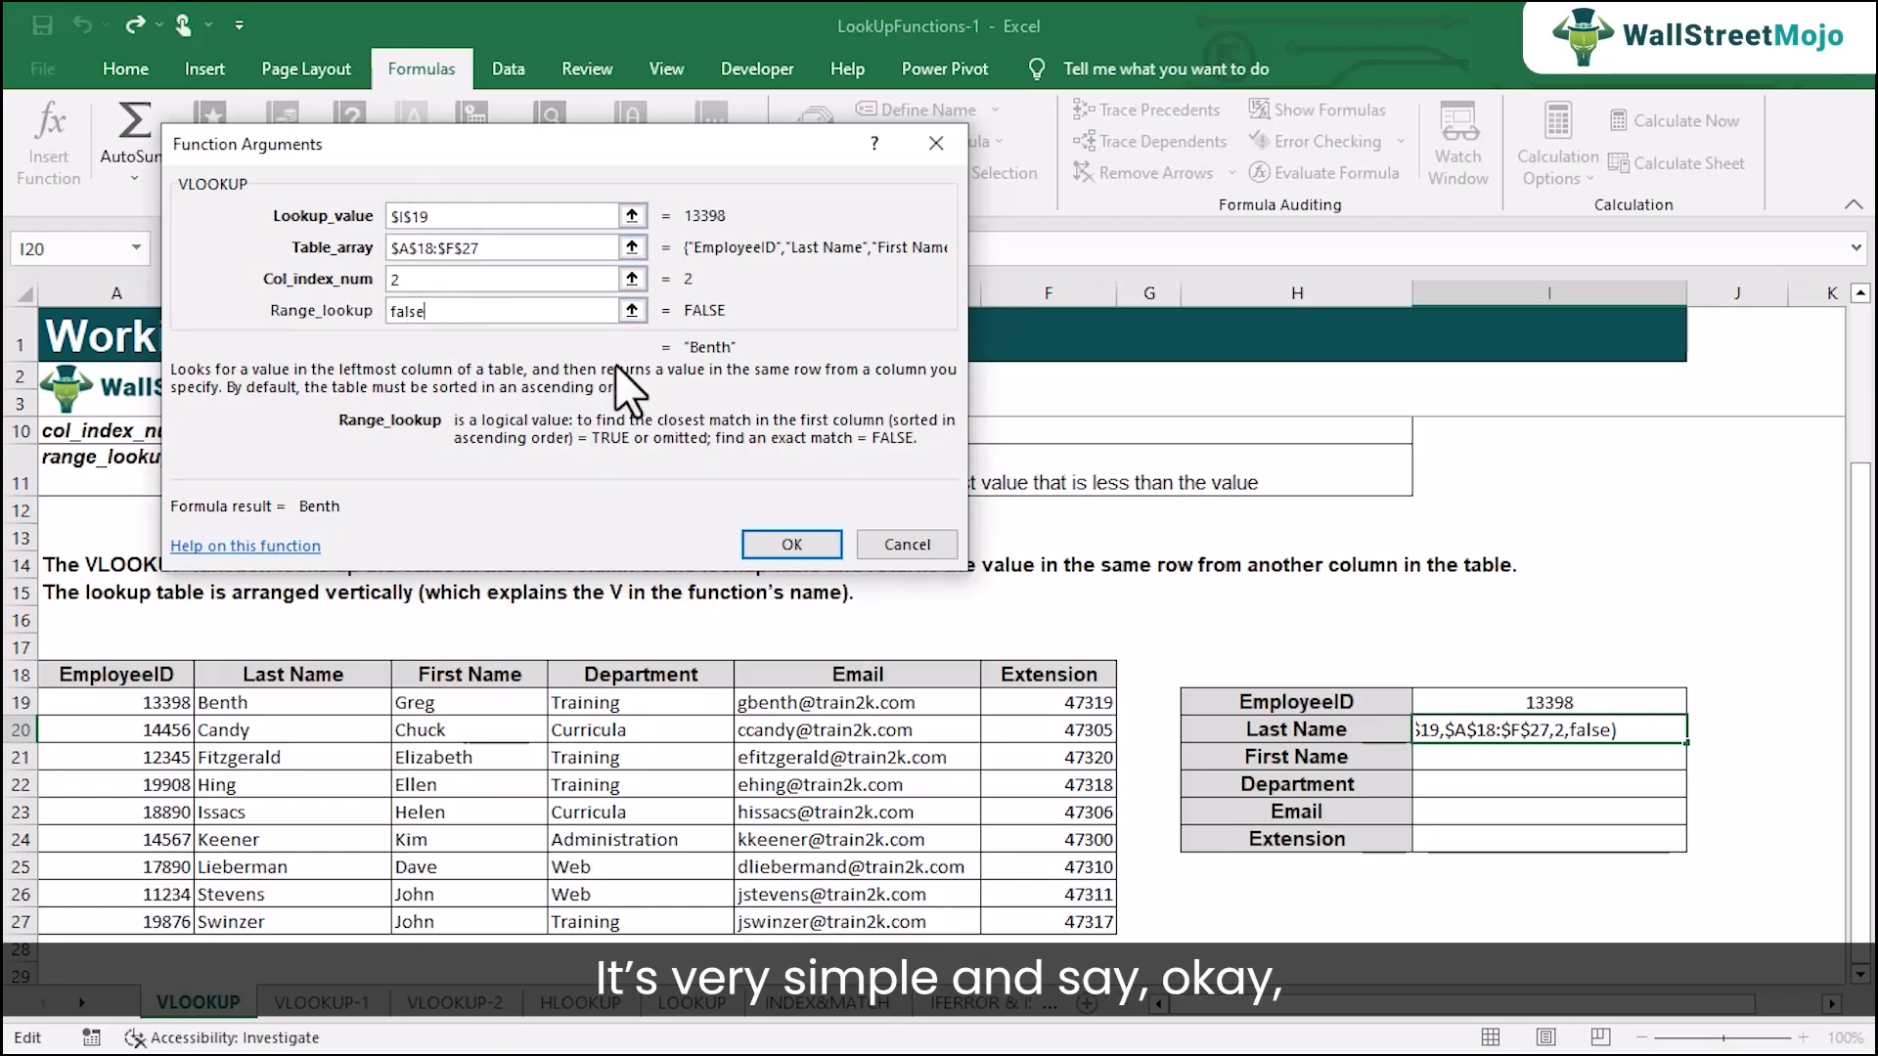
left_click(794, 545)
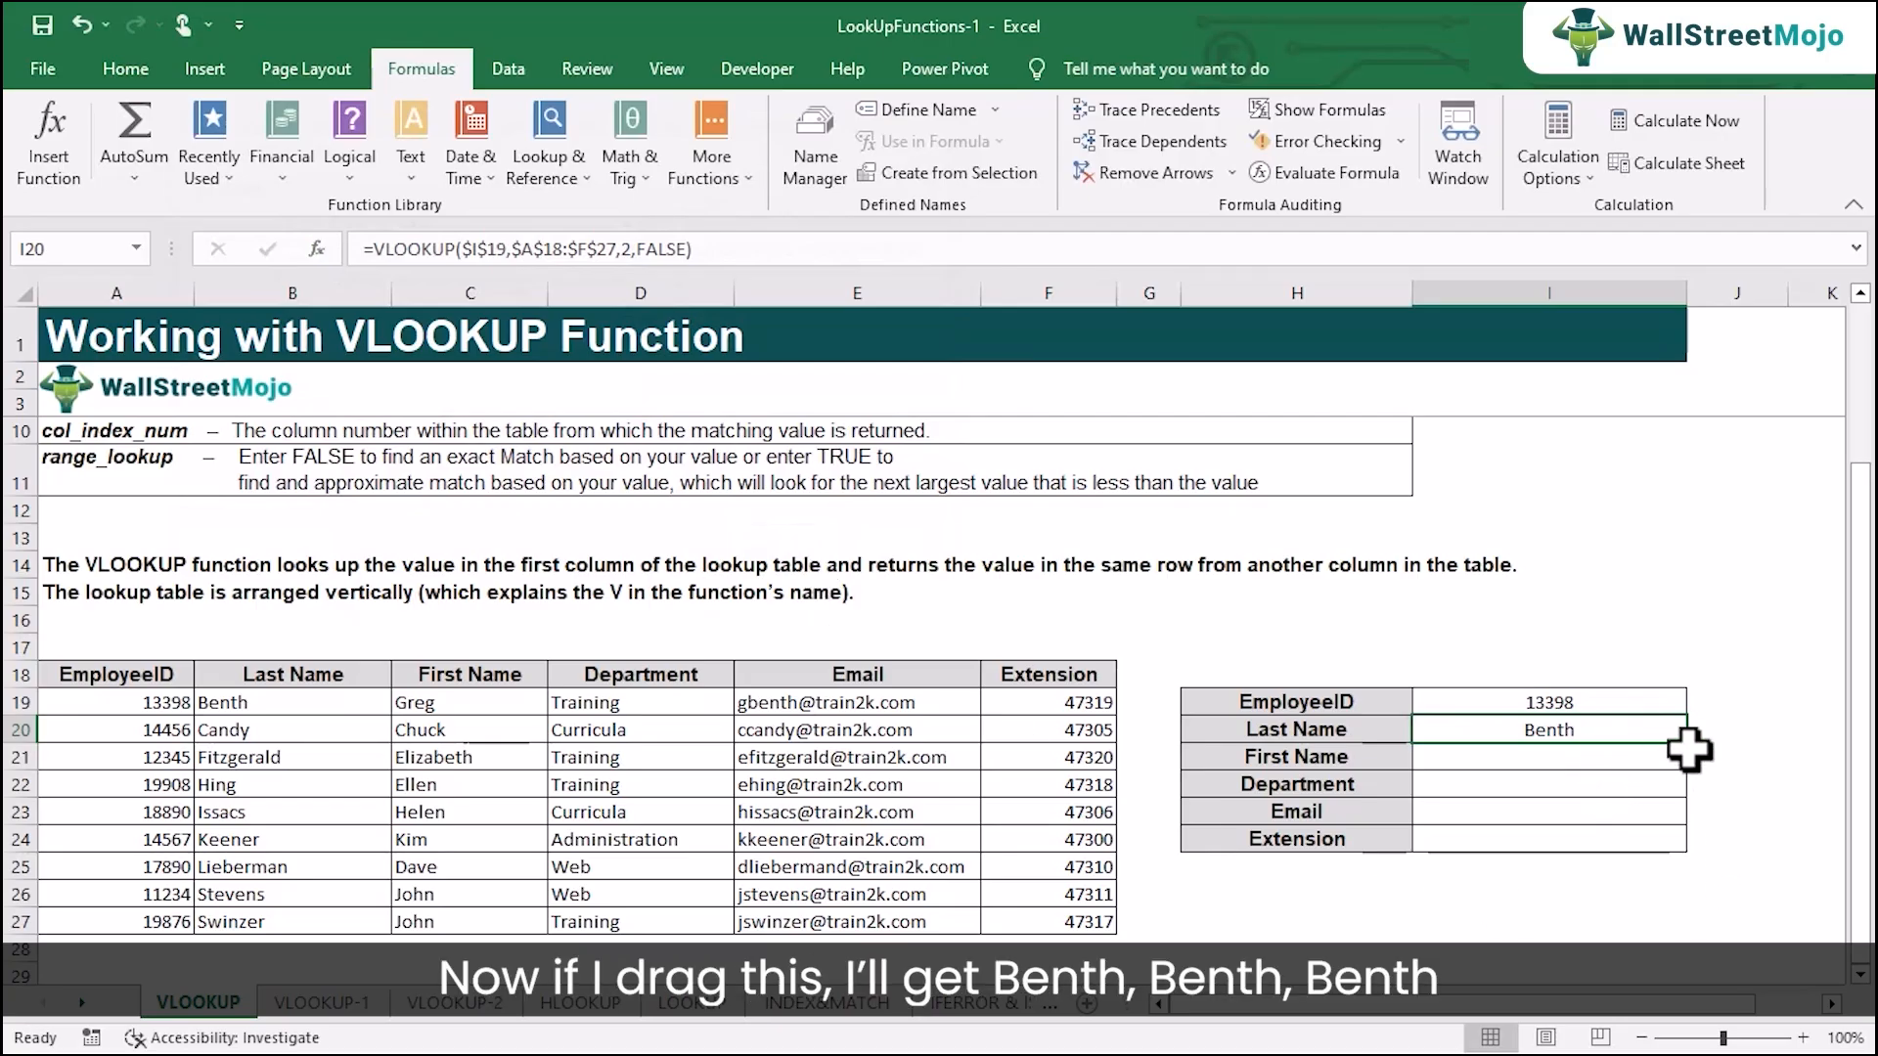
Fill the Last Name VLOOKUP formula down from I20 through the Extension cell I24 and inspect the formula in I20.
left_click_drag(1685, 743, 1699, 845)
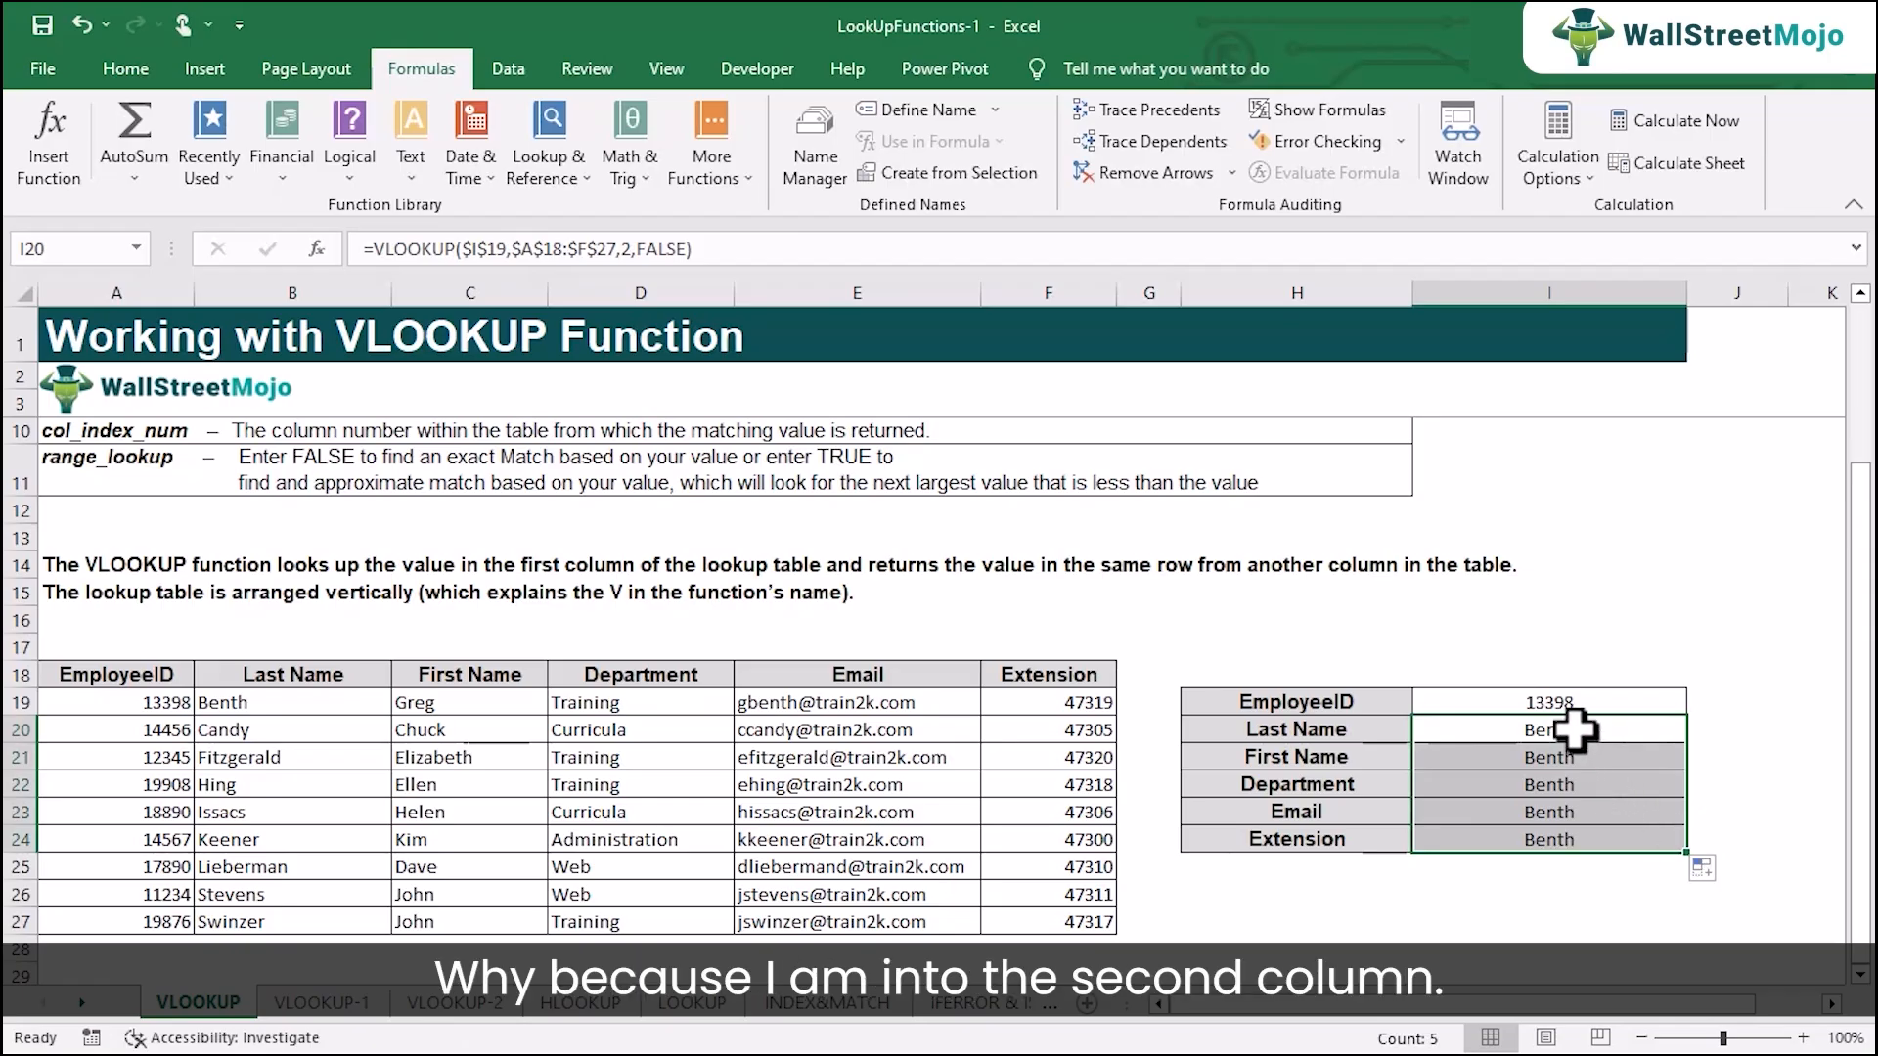
double_click(1572, 729)
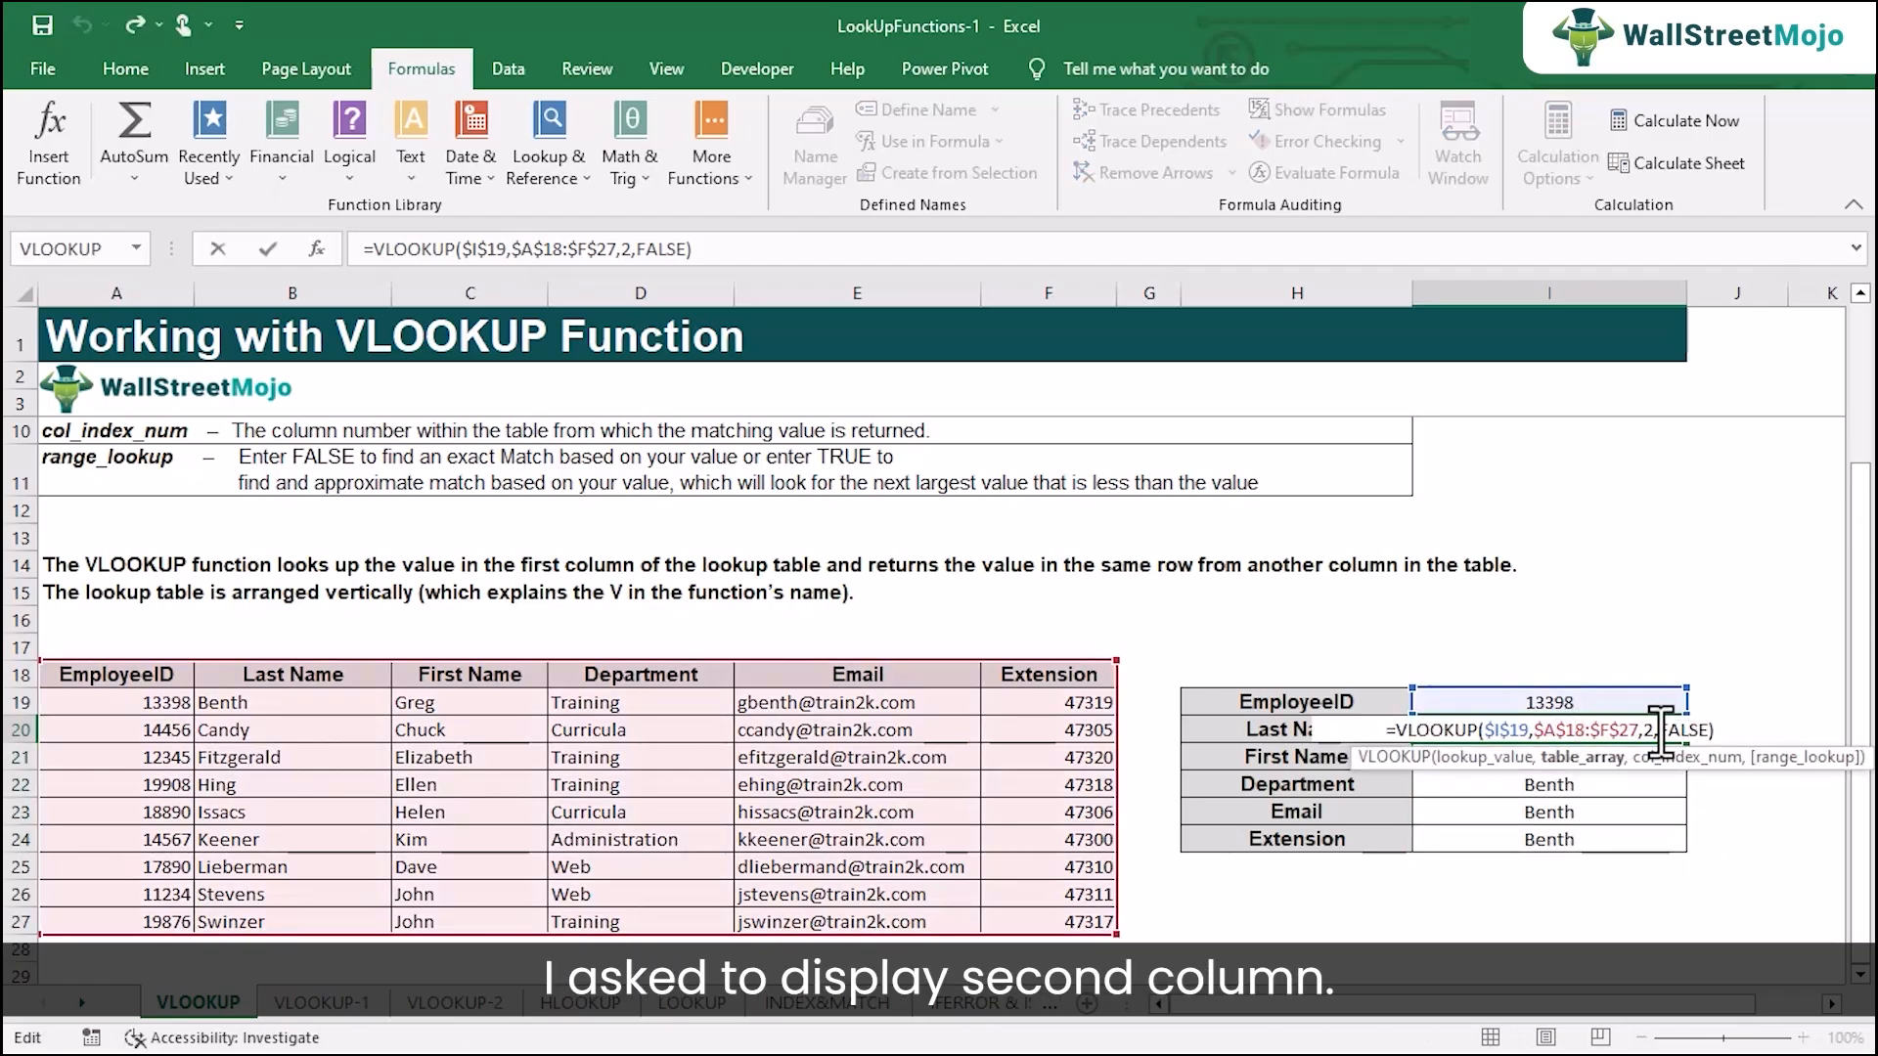
key("Return")
Change the column index in the First Name formula in I21 to 3.
double_click(1589, 767)
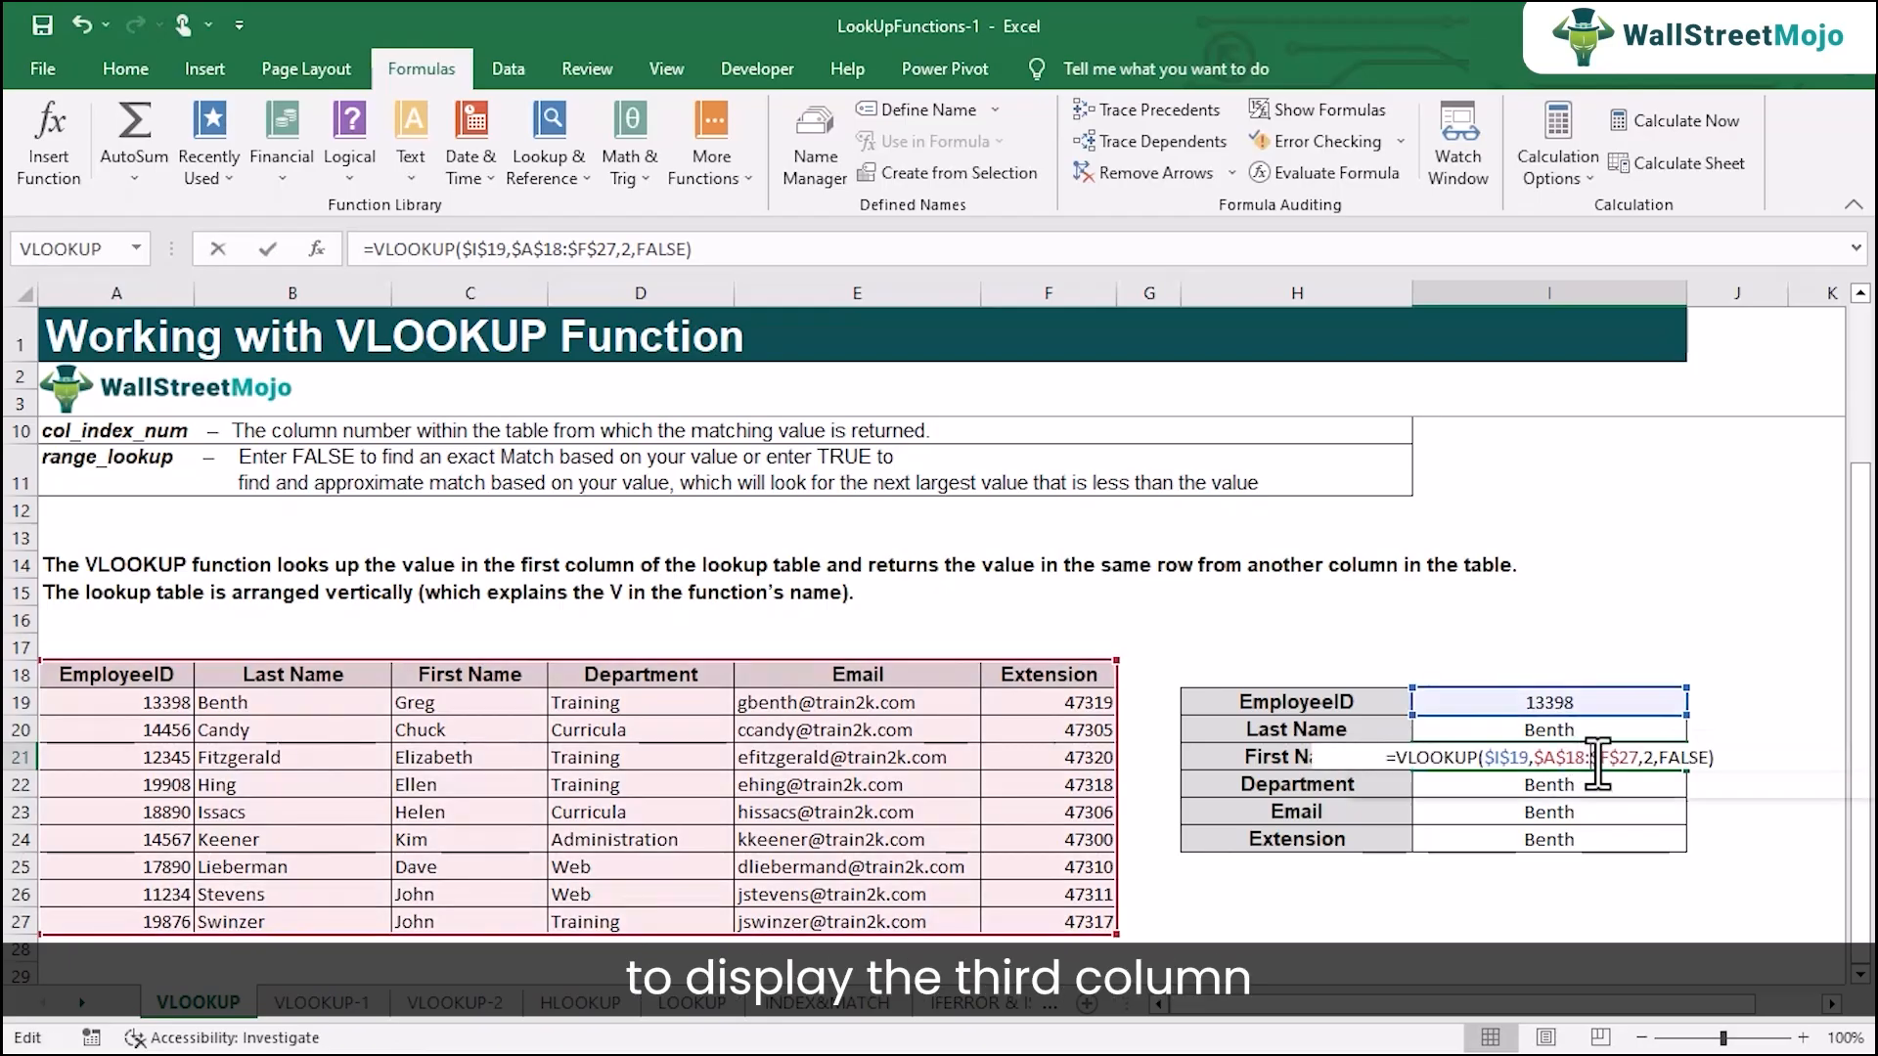
left_click(1689, 759)
key("Left")
key("BackSpace")
type("3")
key("Return")
Change the column index in the Department formula in I22 to 4.
double_click(1631, 788)
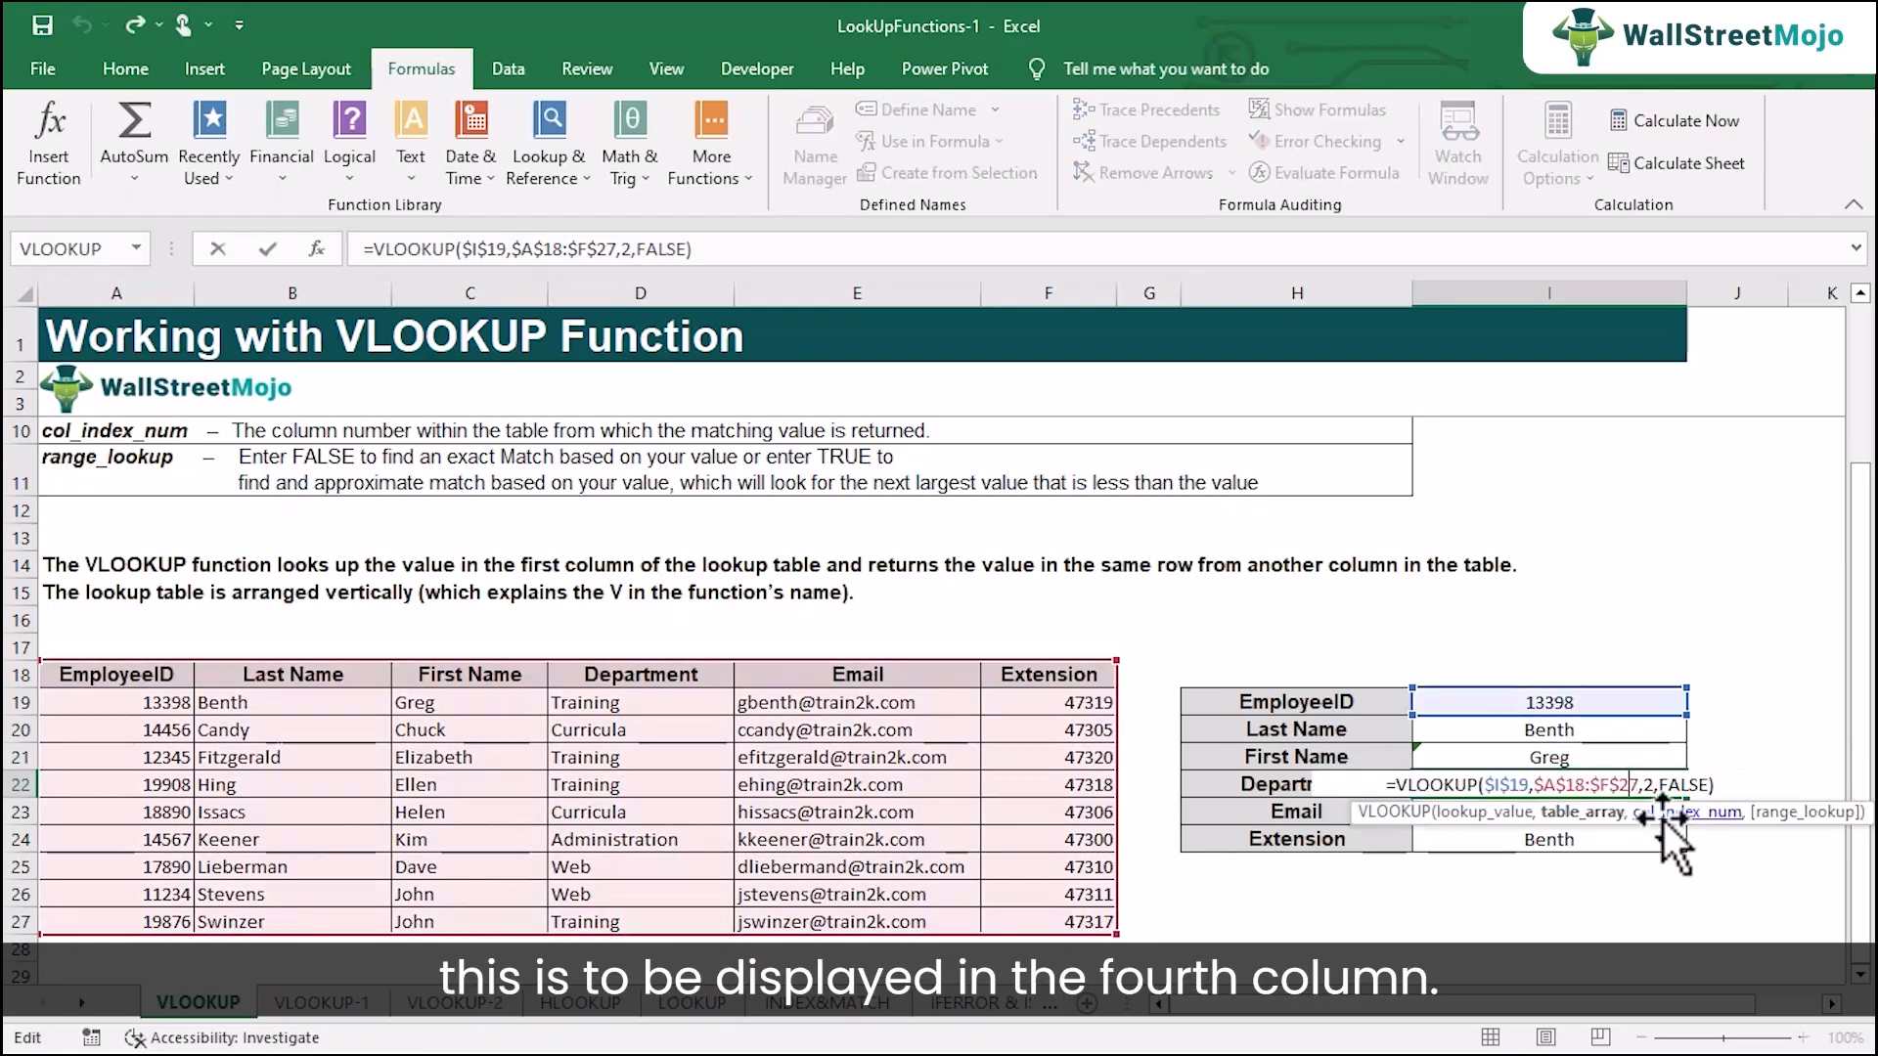
left_click(1656, 785)
key("BackSpace")
type("4")
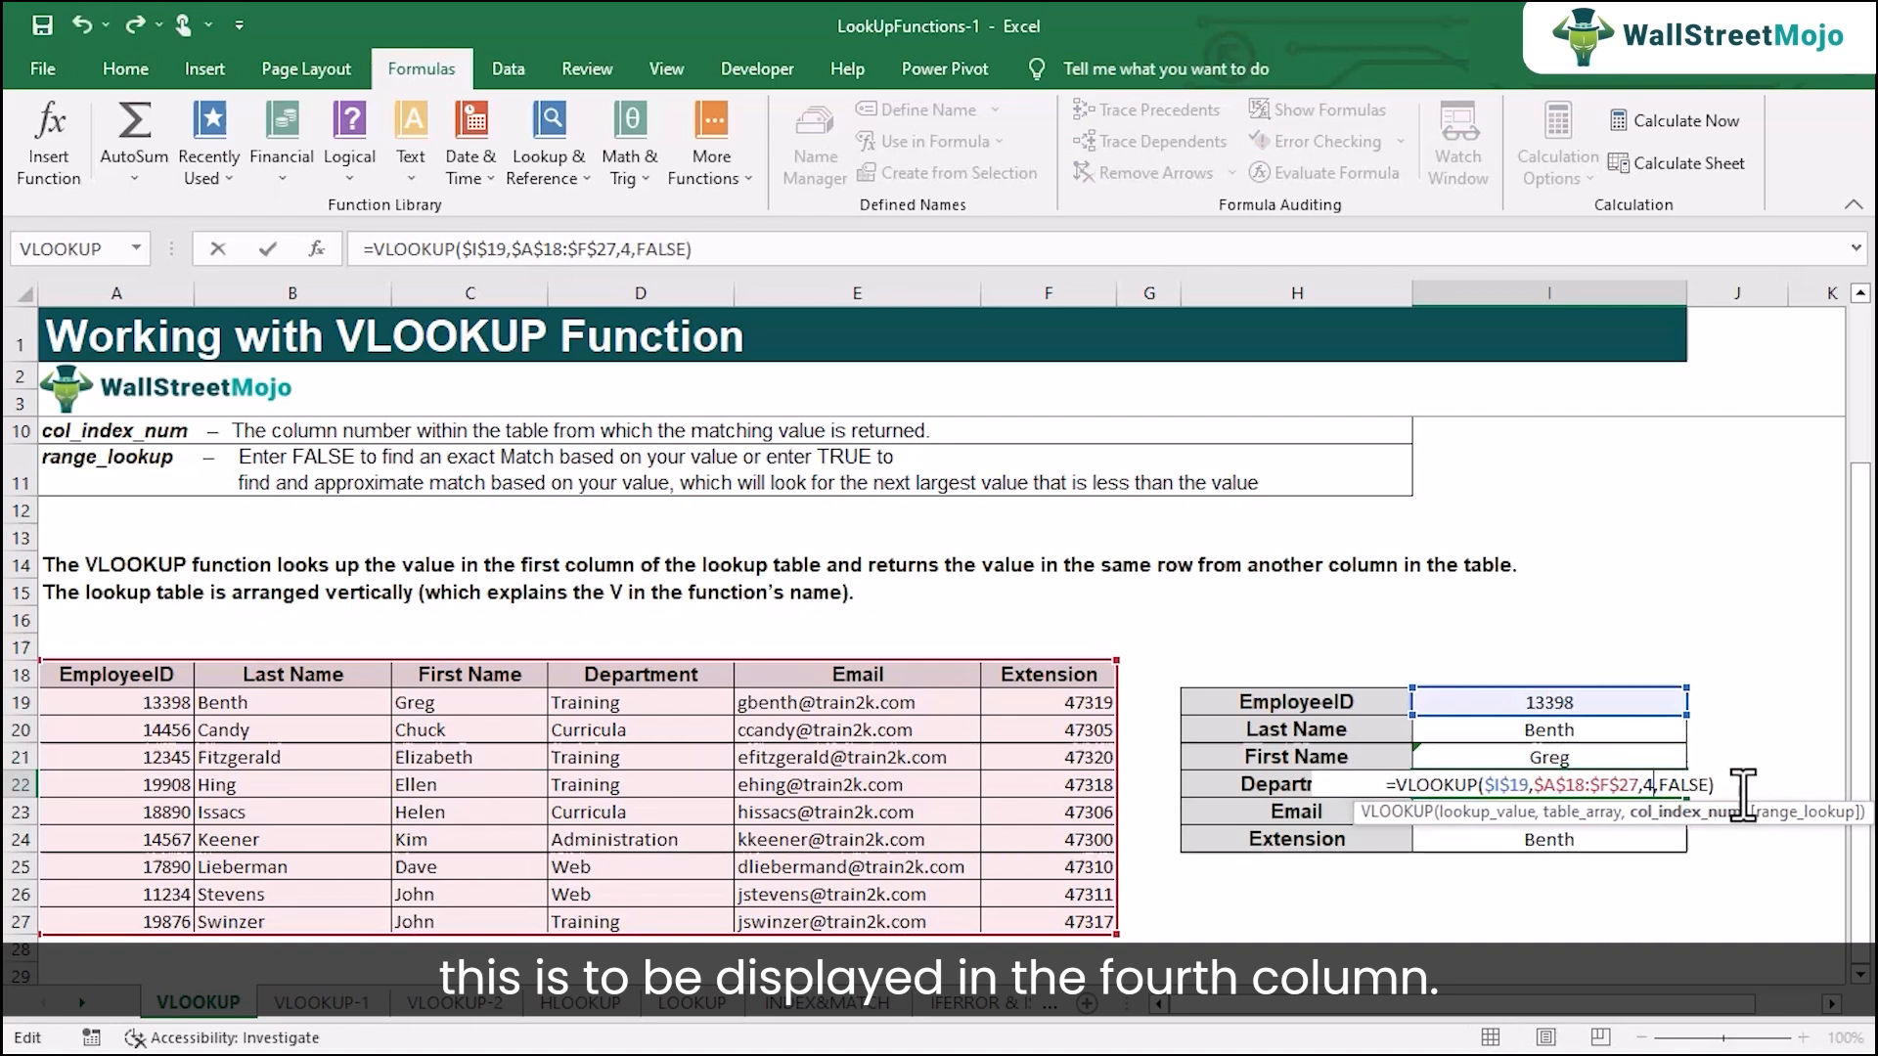
key("Return")
Change the column index in the Email formula in I23 to 5, the table's Email column.
double_click(1580, 810)
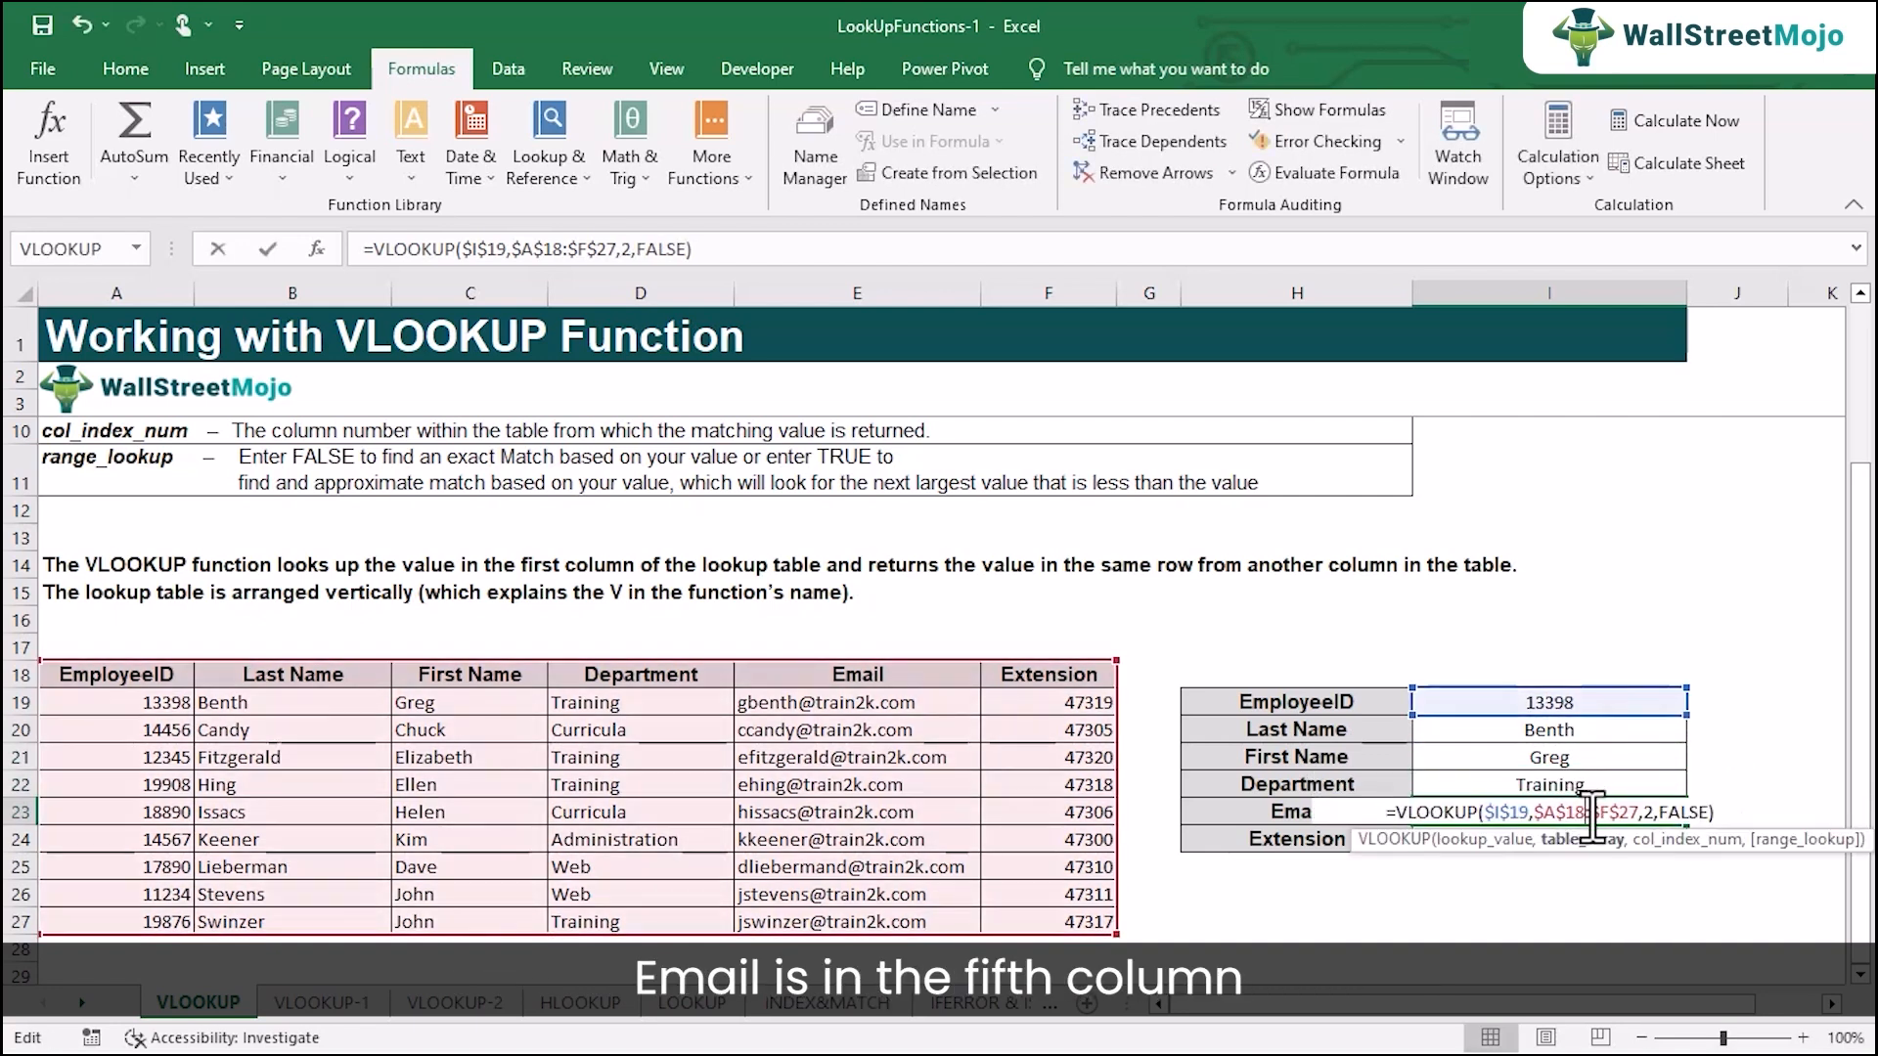
left_click(1657, 811)
key("BackSpace")
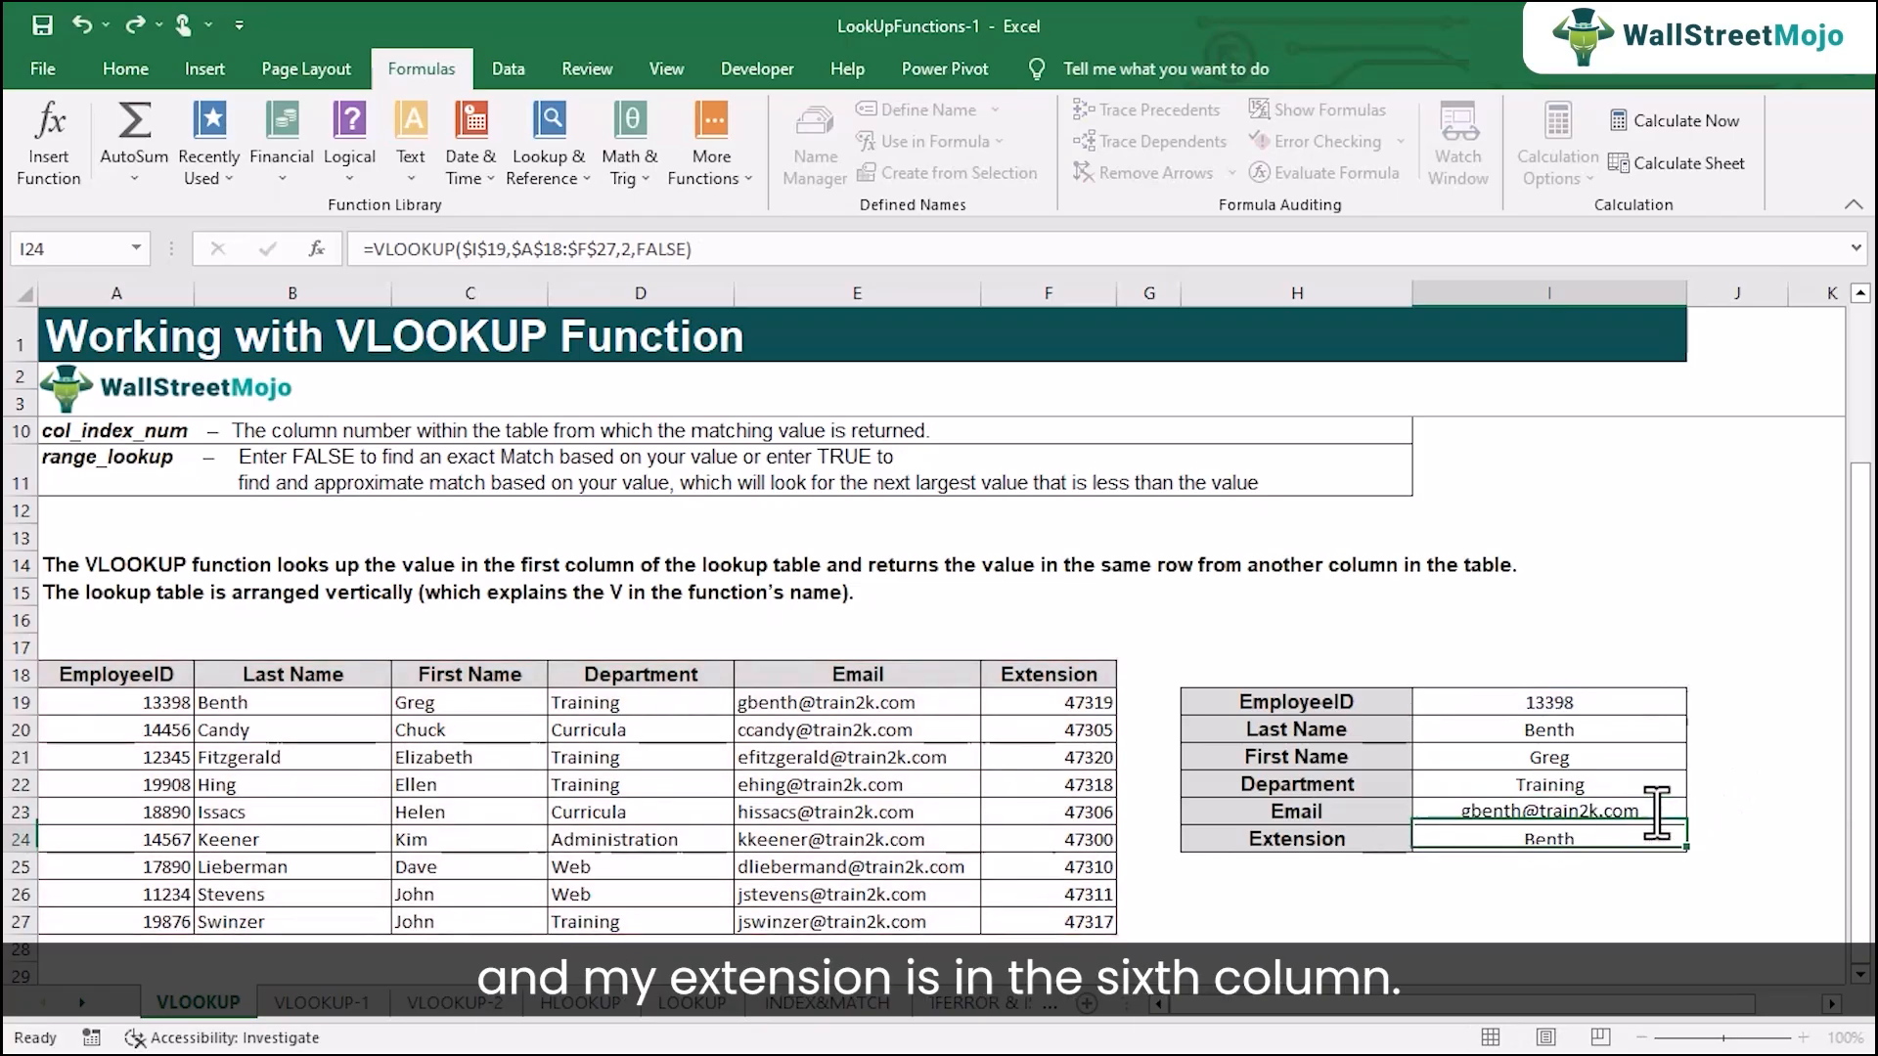
Change the column index in the Extension formula in I24 to 6.
double_click(1571, 838)
key("BackSpace")
type("6")
key("Return")
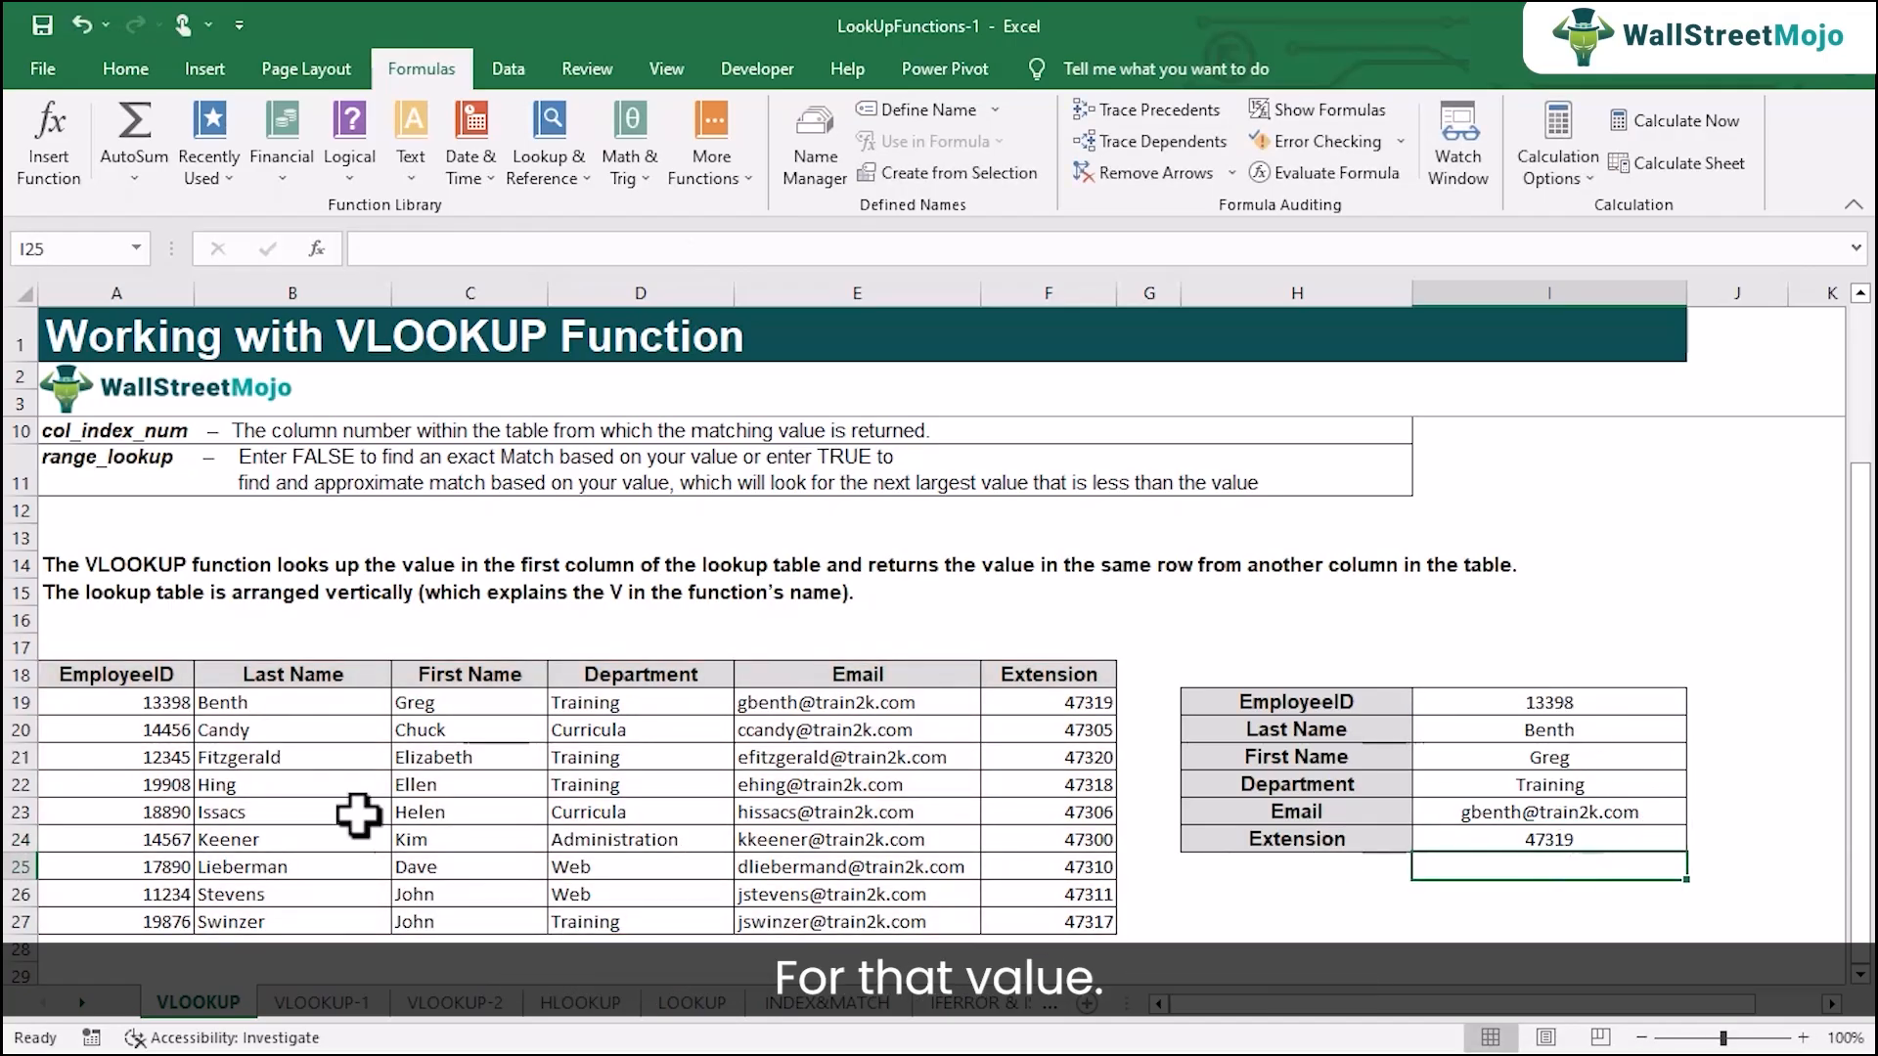
Test the lookup form by entering the EmployeeID from table row 25 in cell I19.
left_click(139, 869)
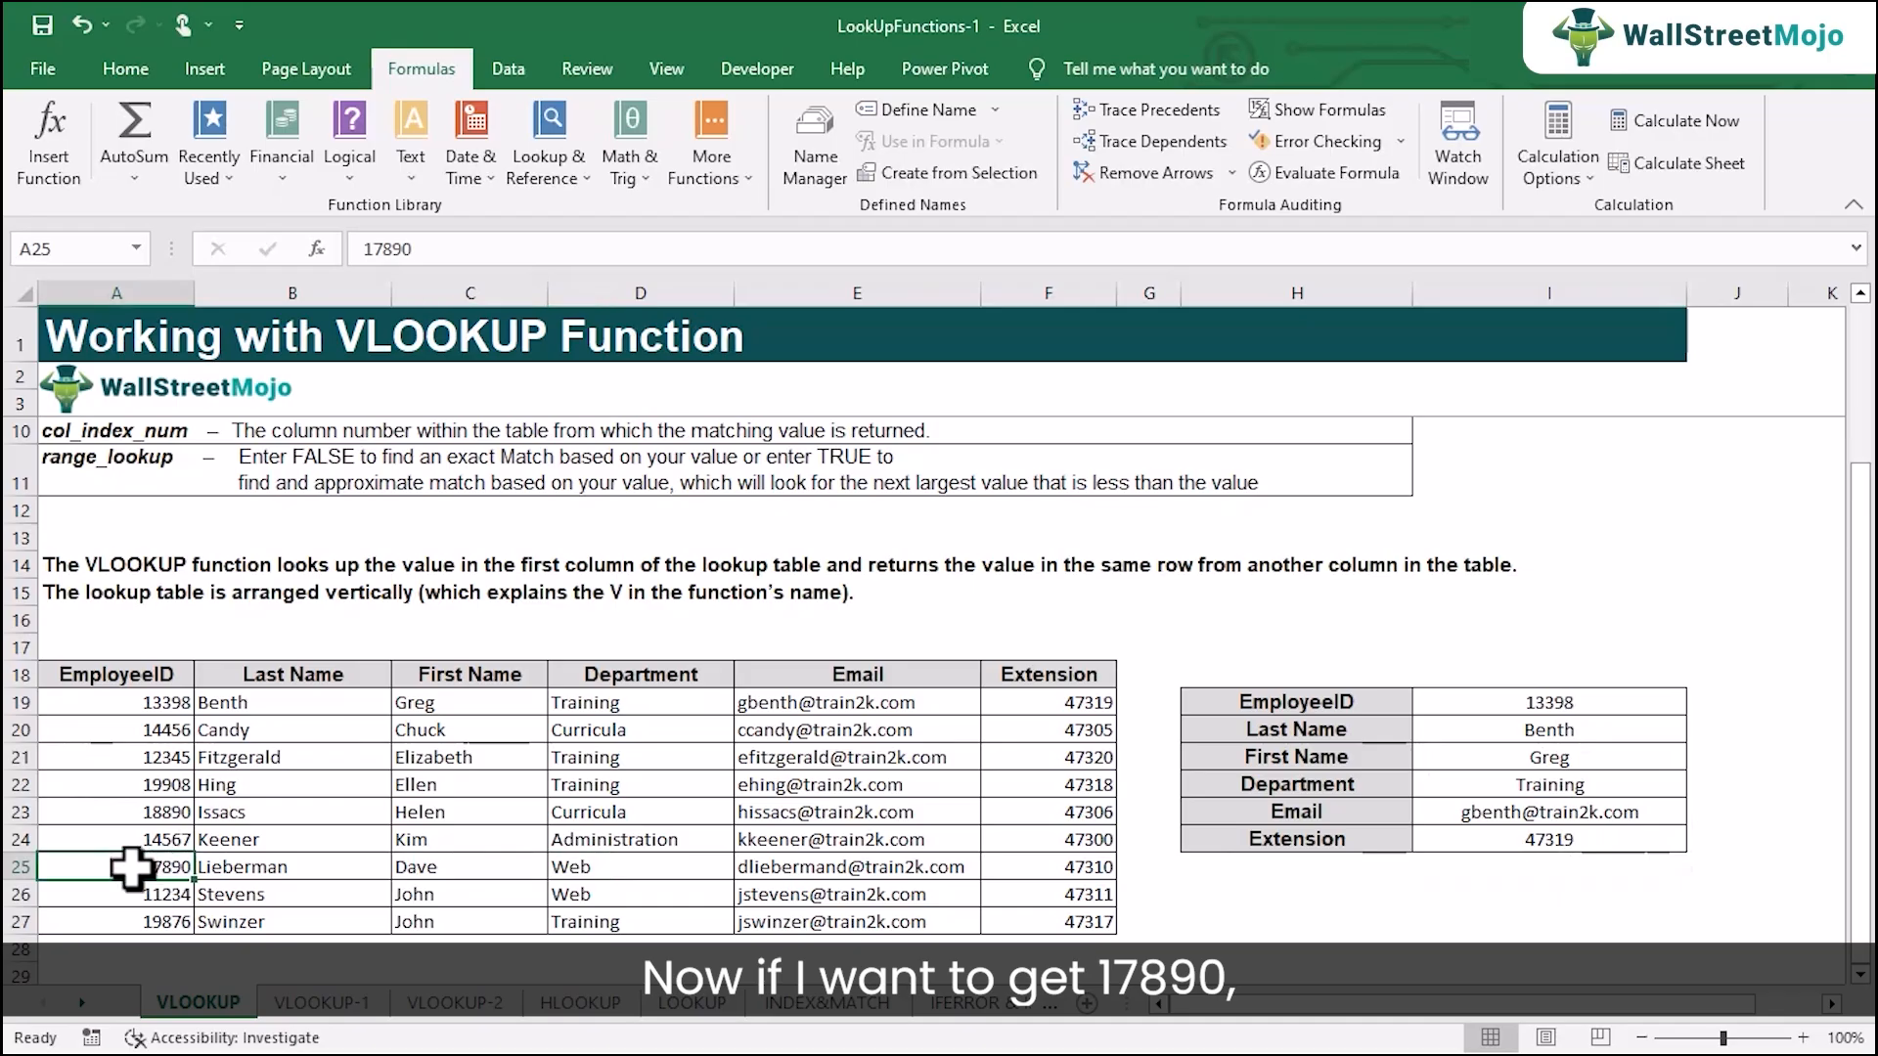
left_click(1517, 706)
type("17")
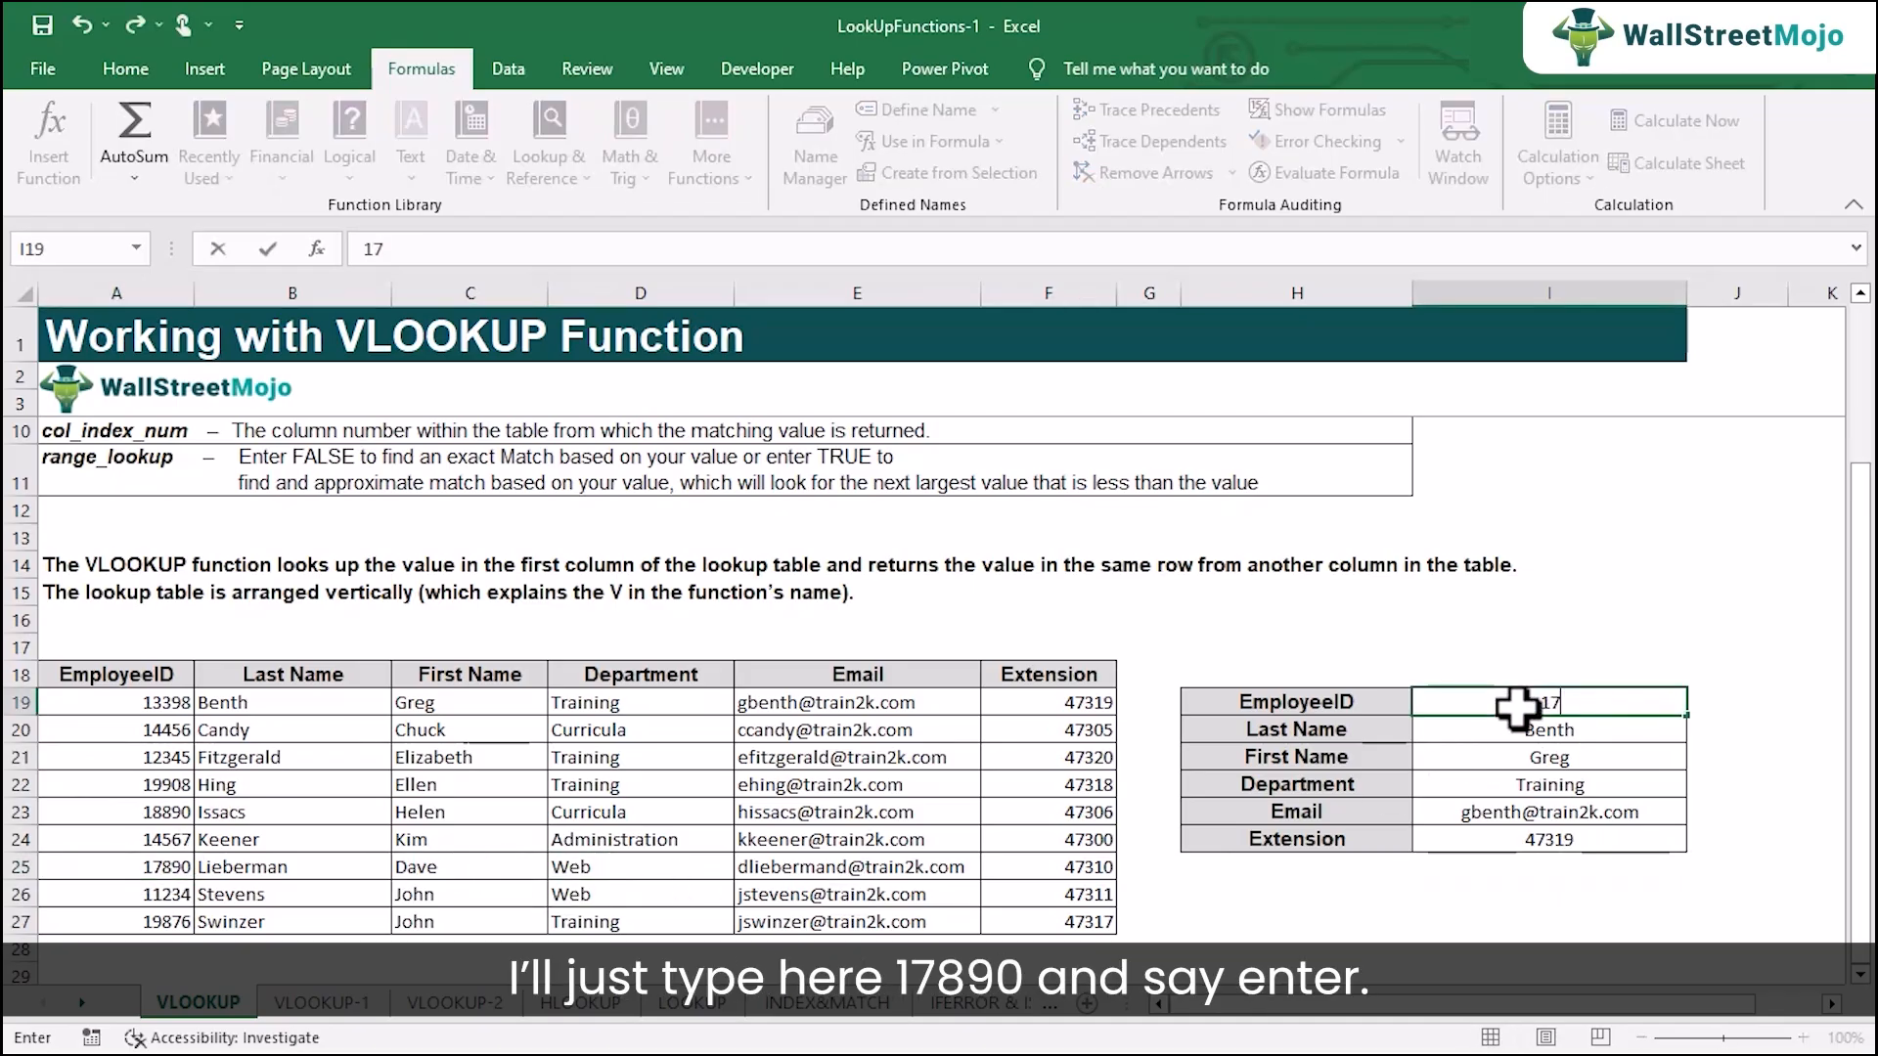
type("890")
key("Return")
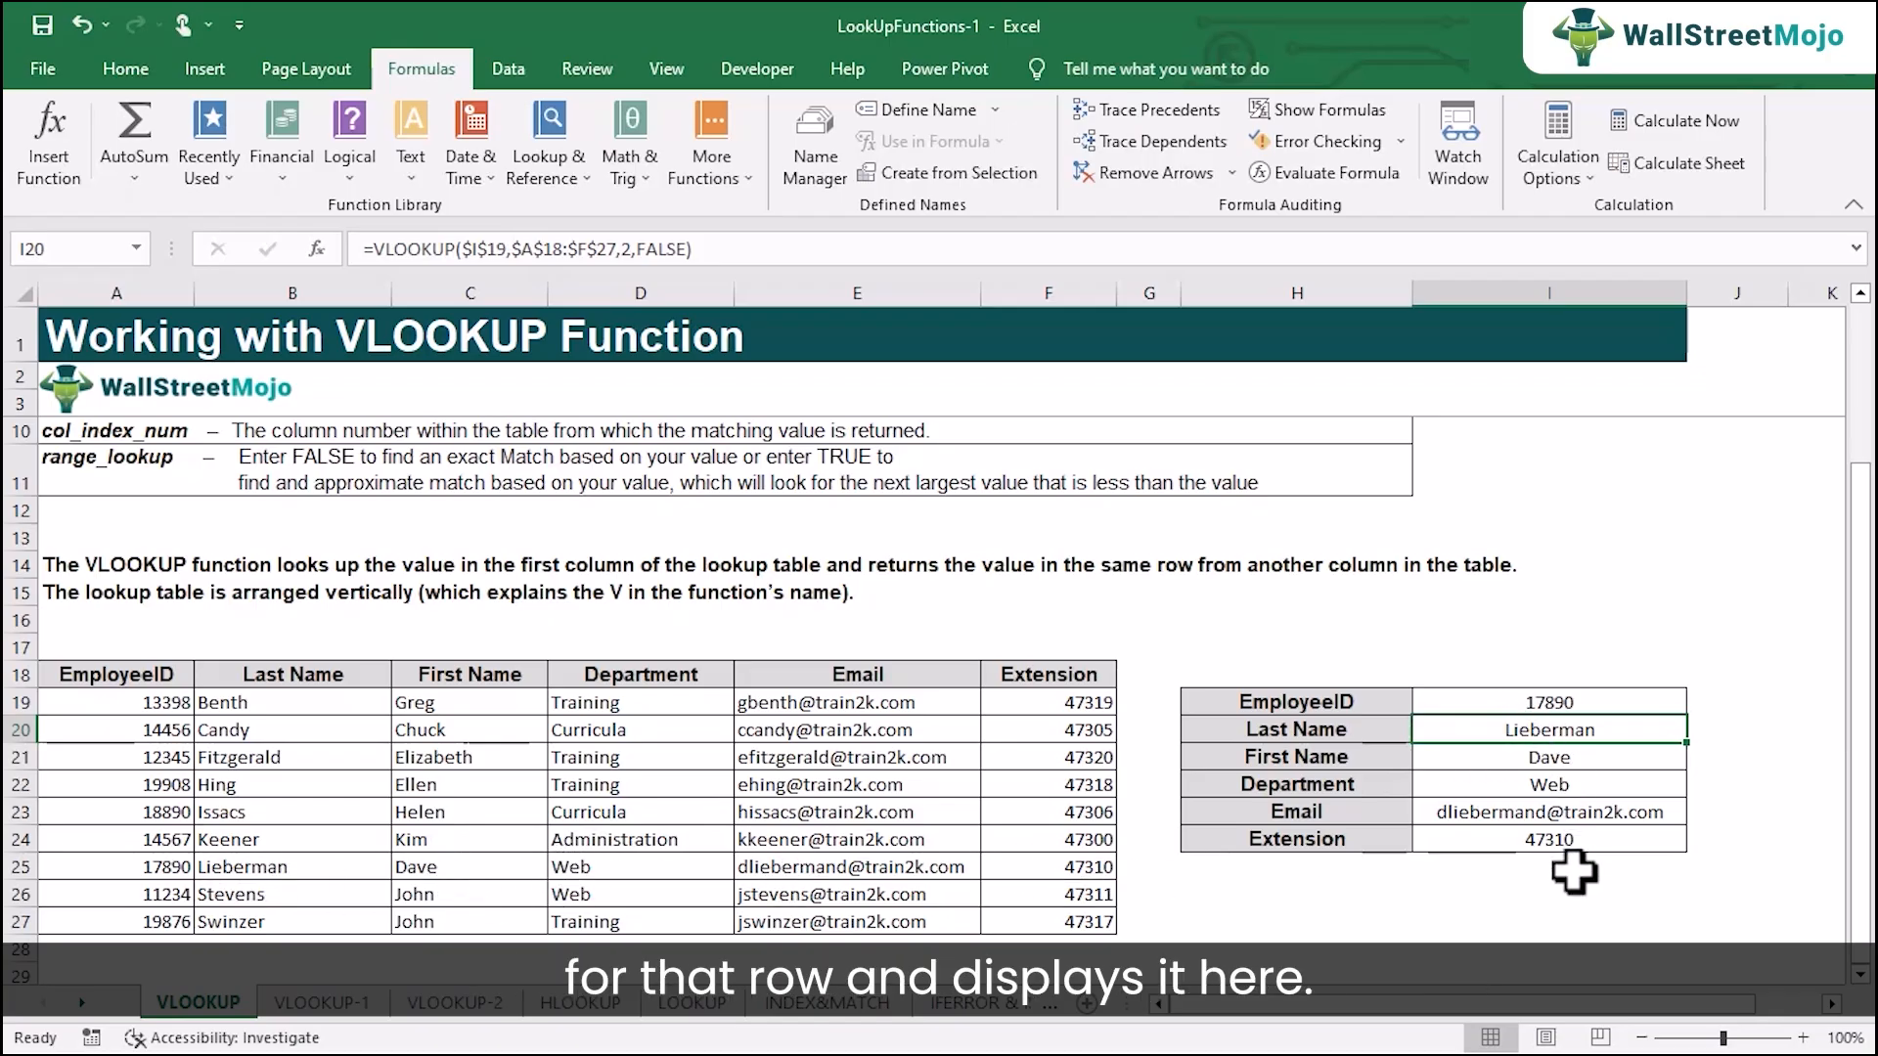
Apply list data validation to the EmployeeID cell I19 with the source range =$A$19:$A$27.
scroll(294, 528, "up", 2)
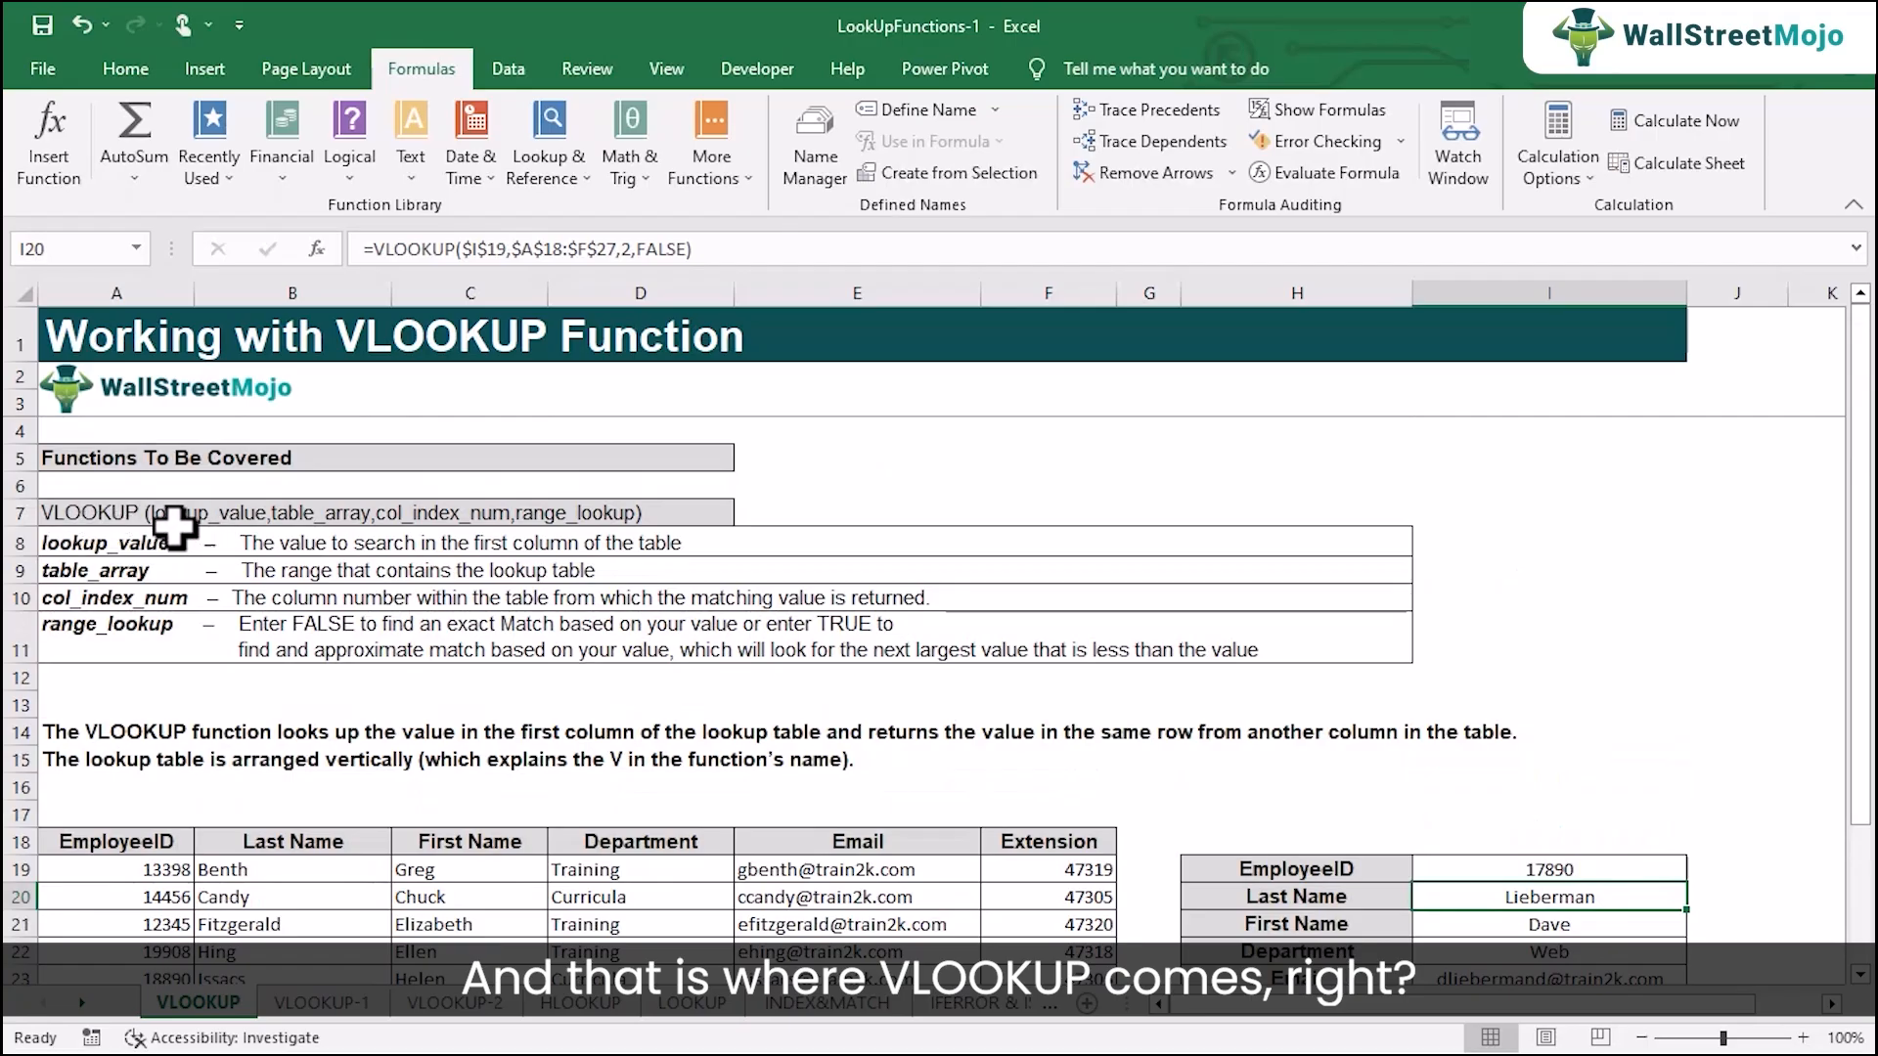
scroll(218, 566, "down", 1)
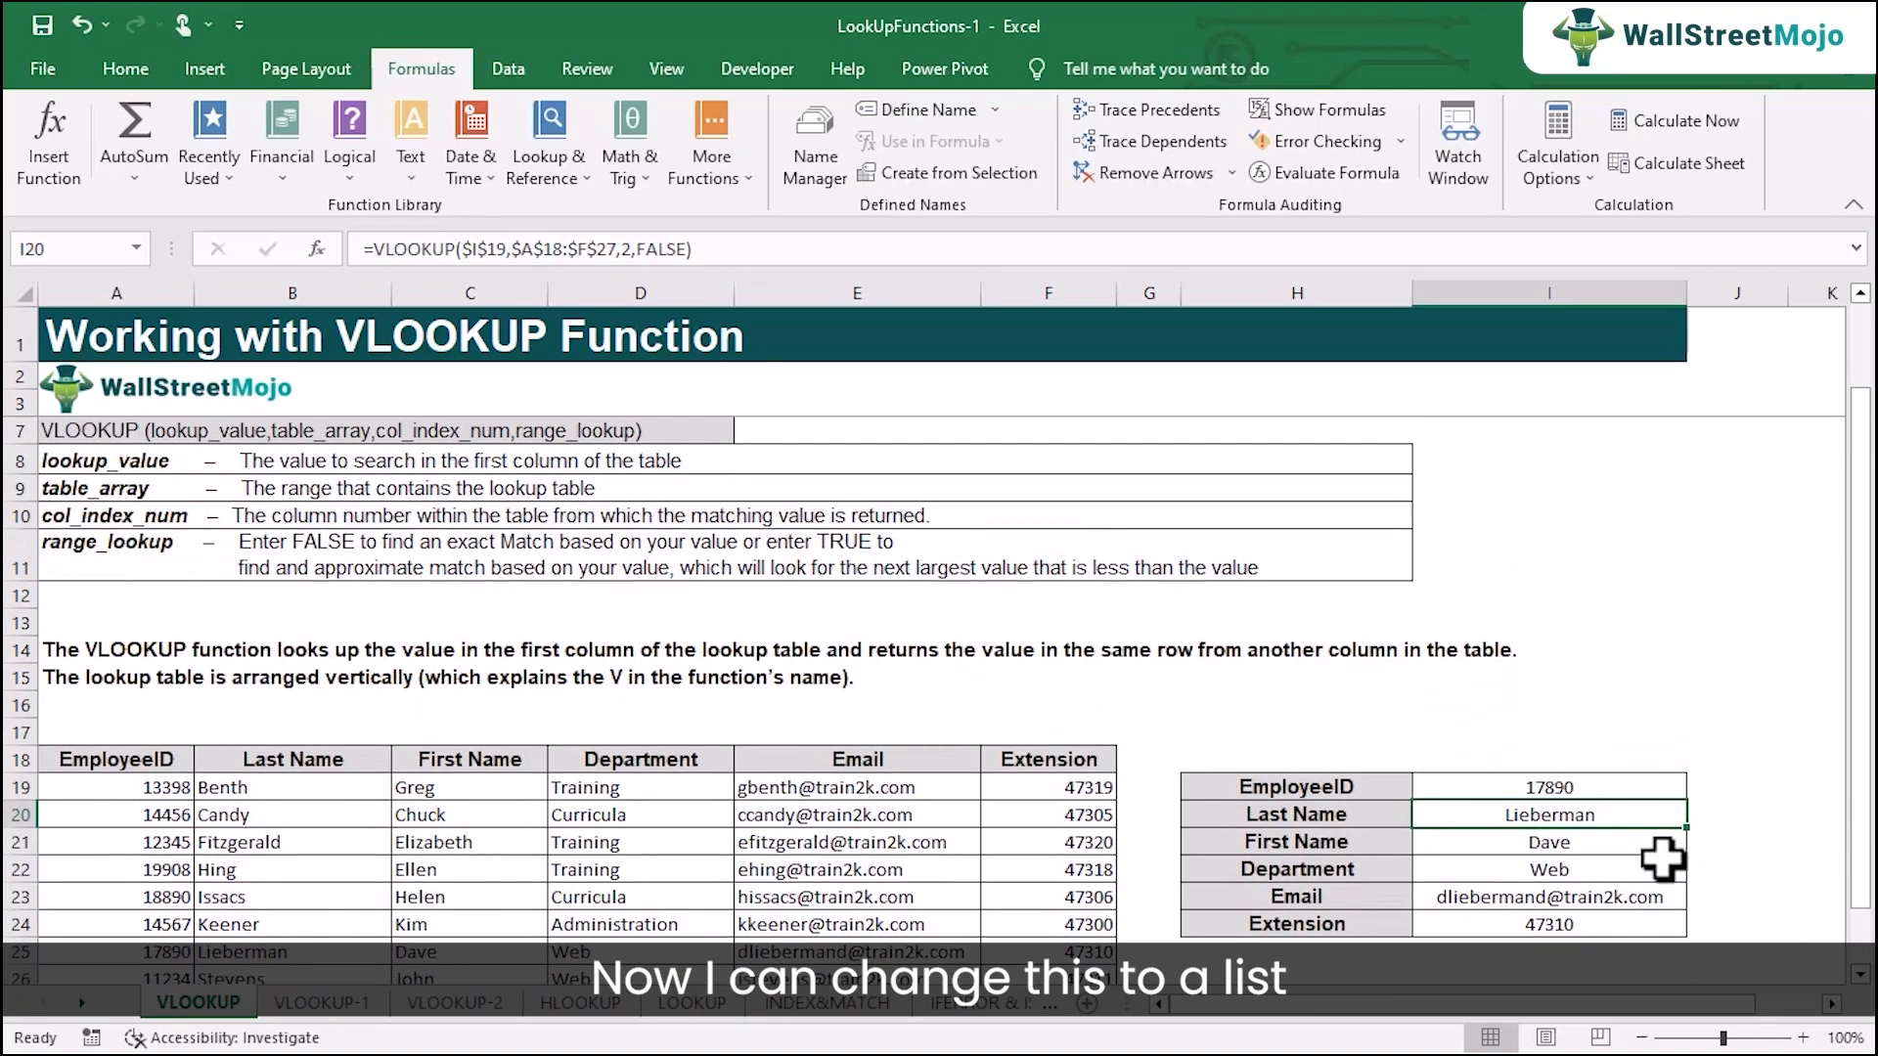
left_click(1574, 790)
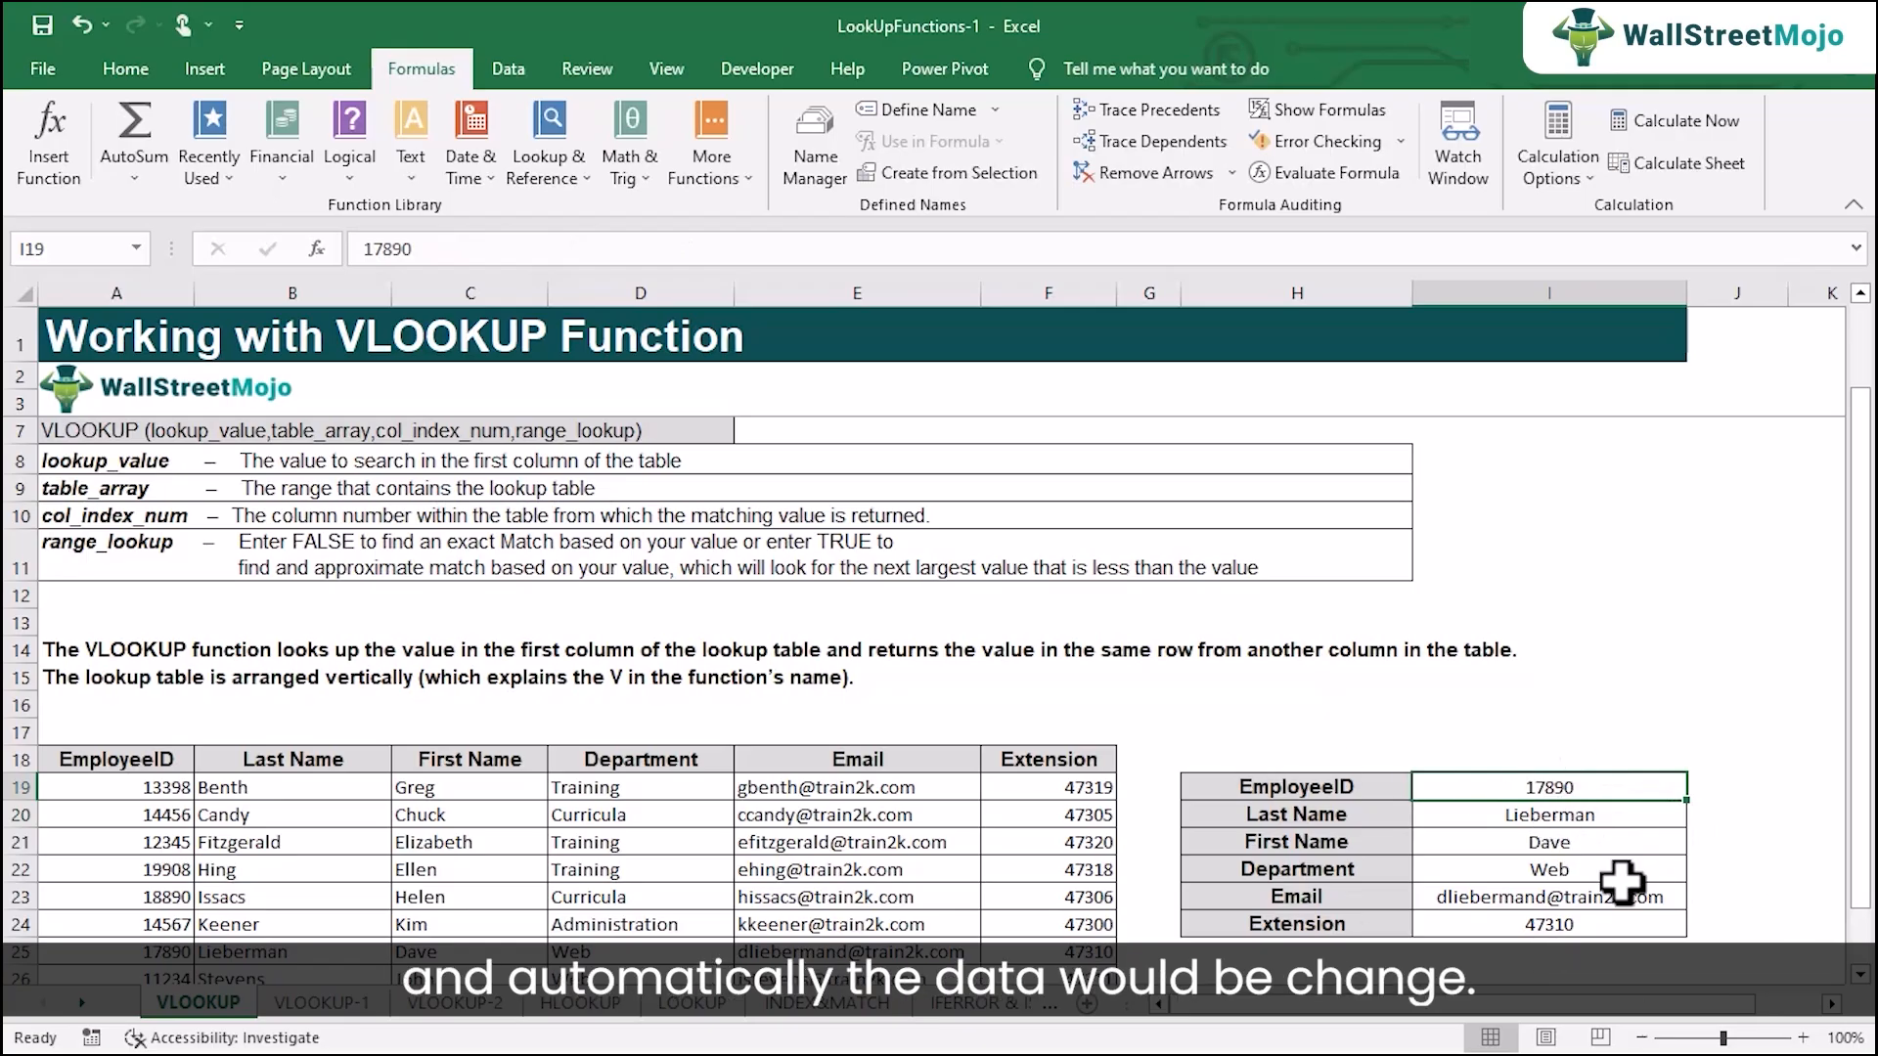
scroll(1581, 866, "down", 2)
scroll(1582, 865, "up", 1)
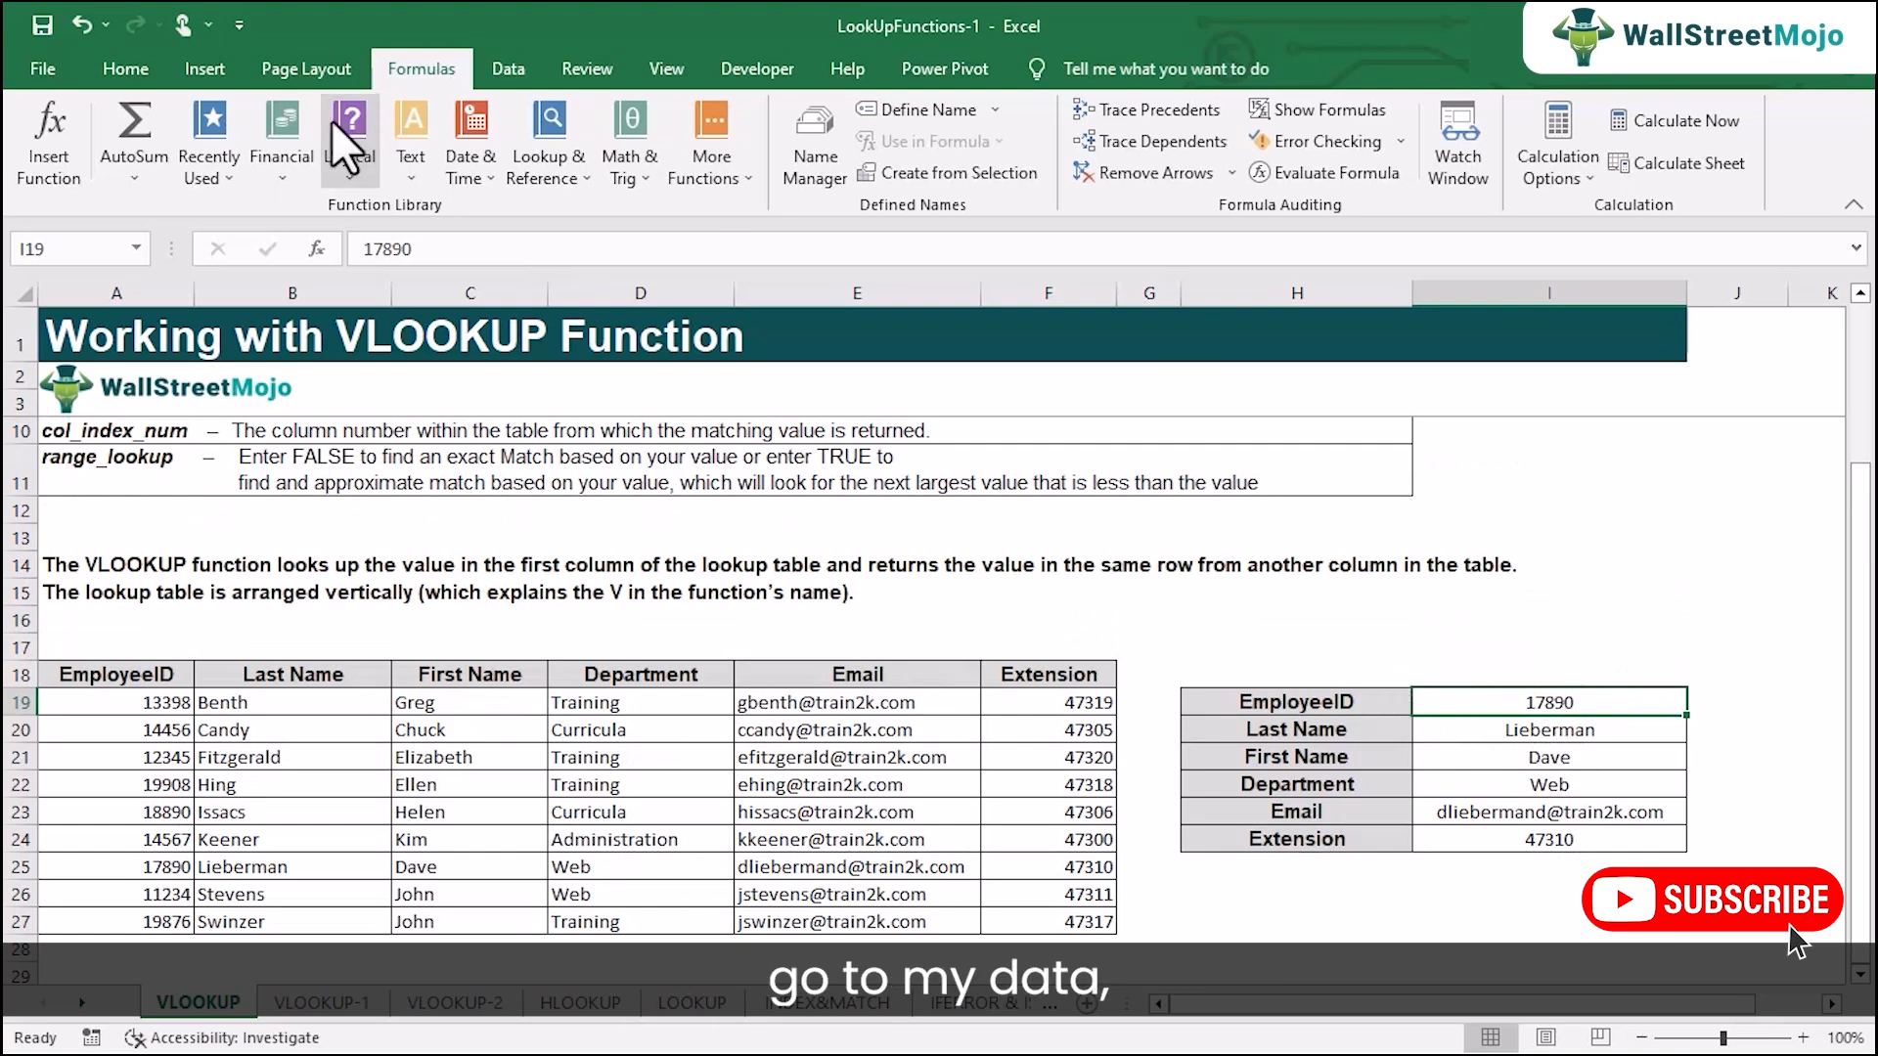
left_click(501, 76)
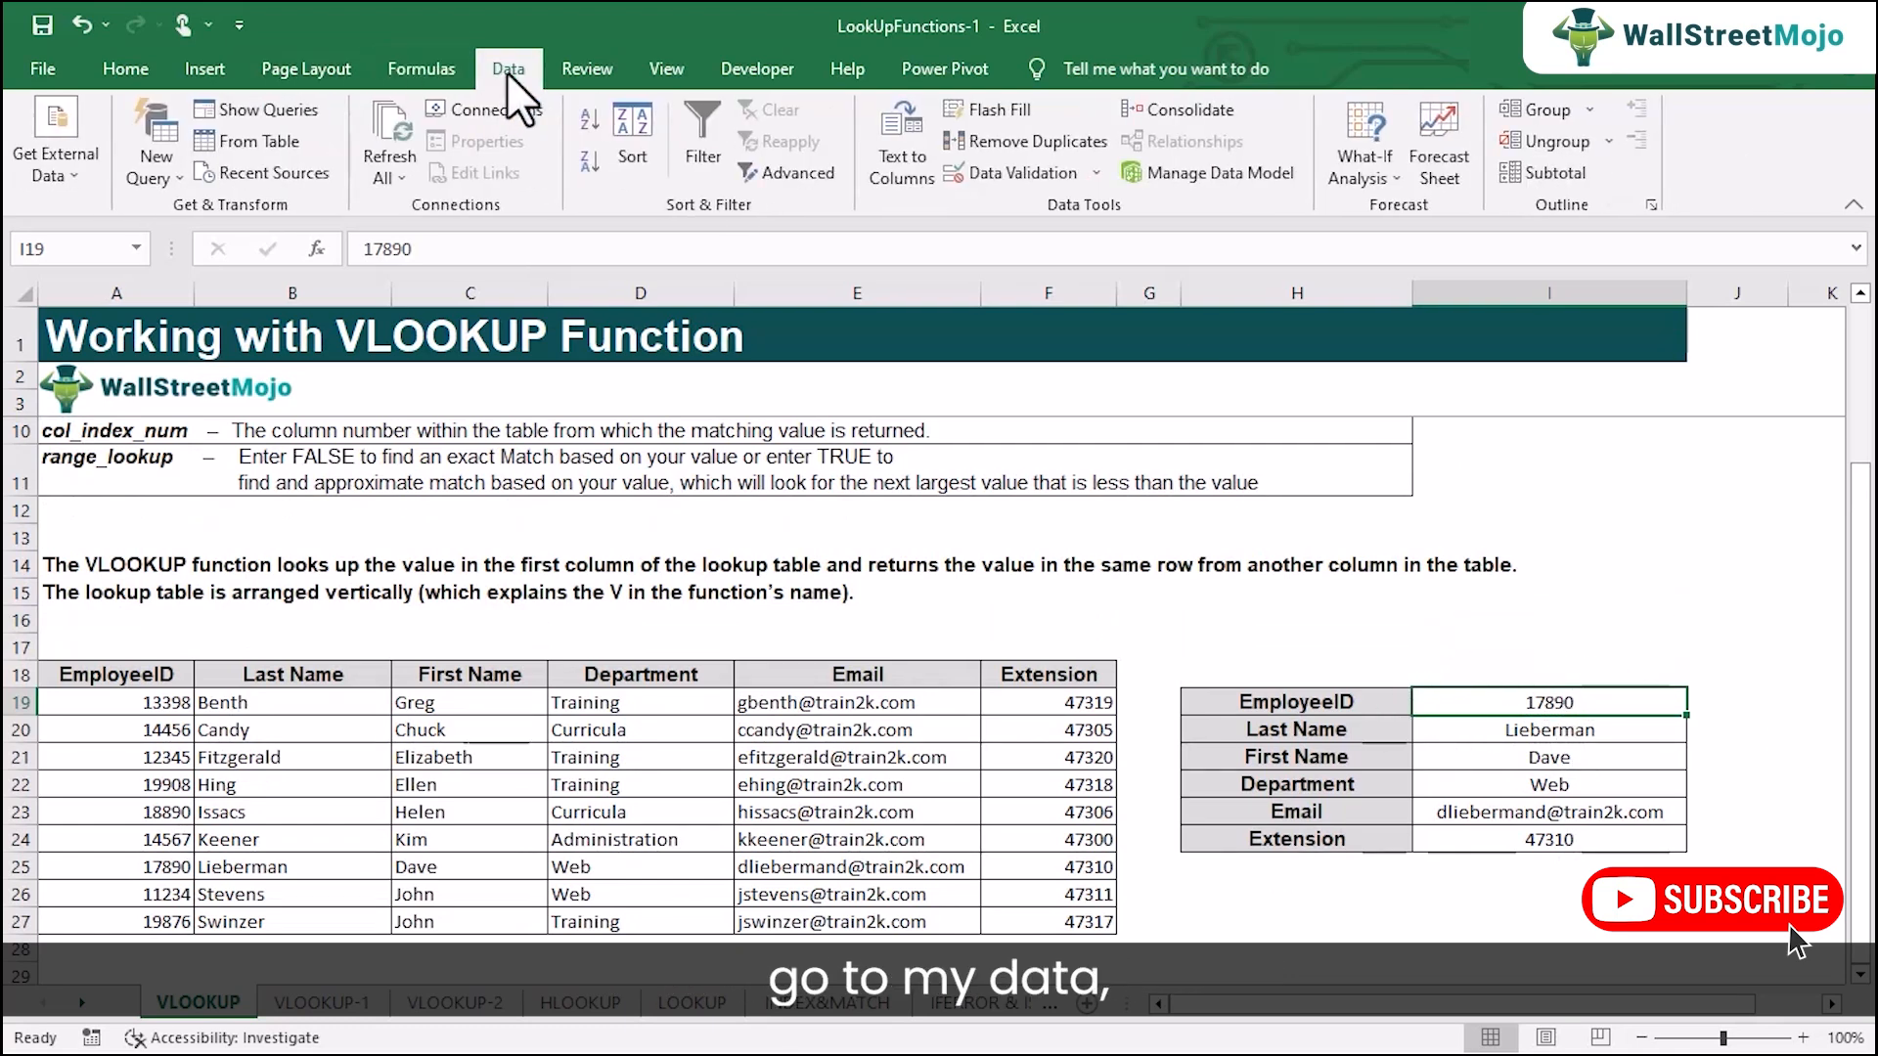
left_click(1069, 190)
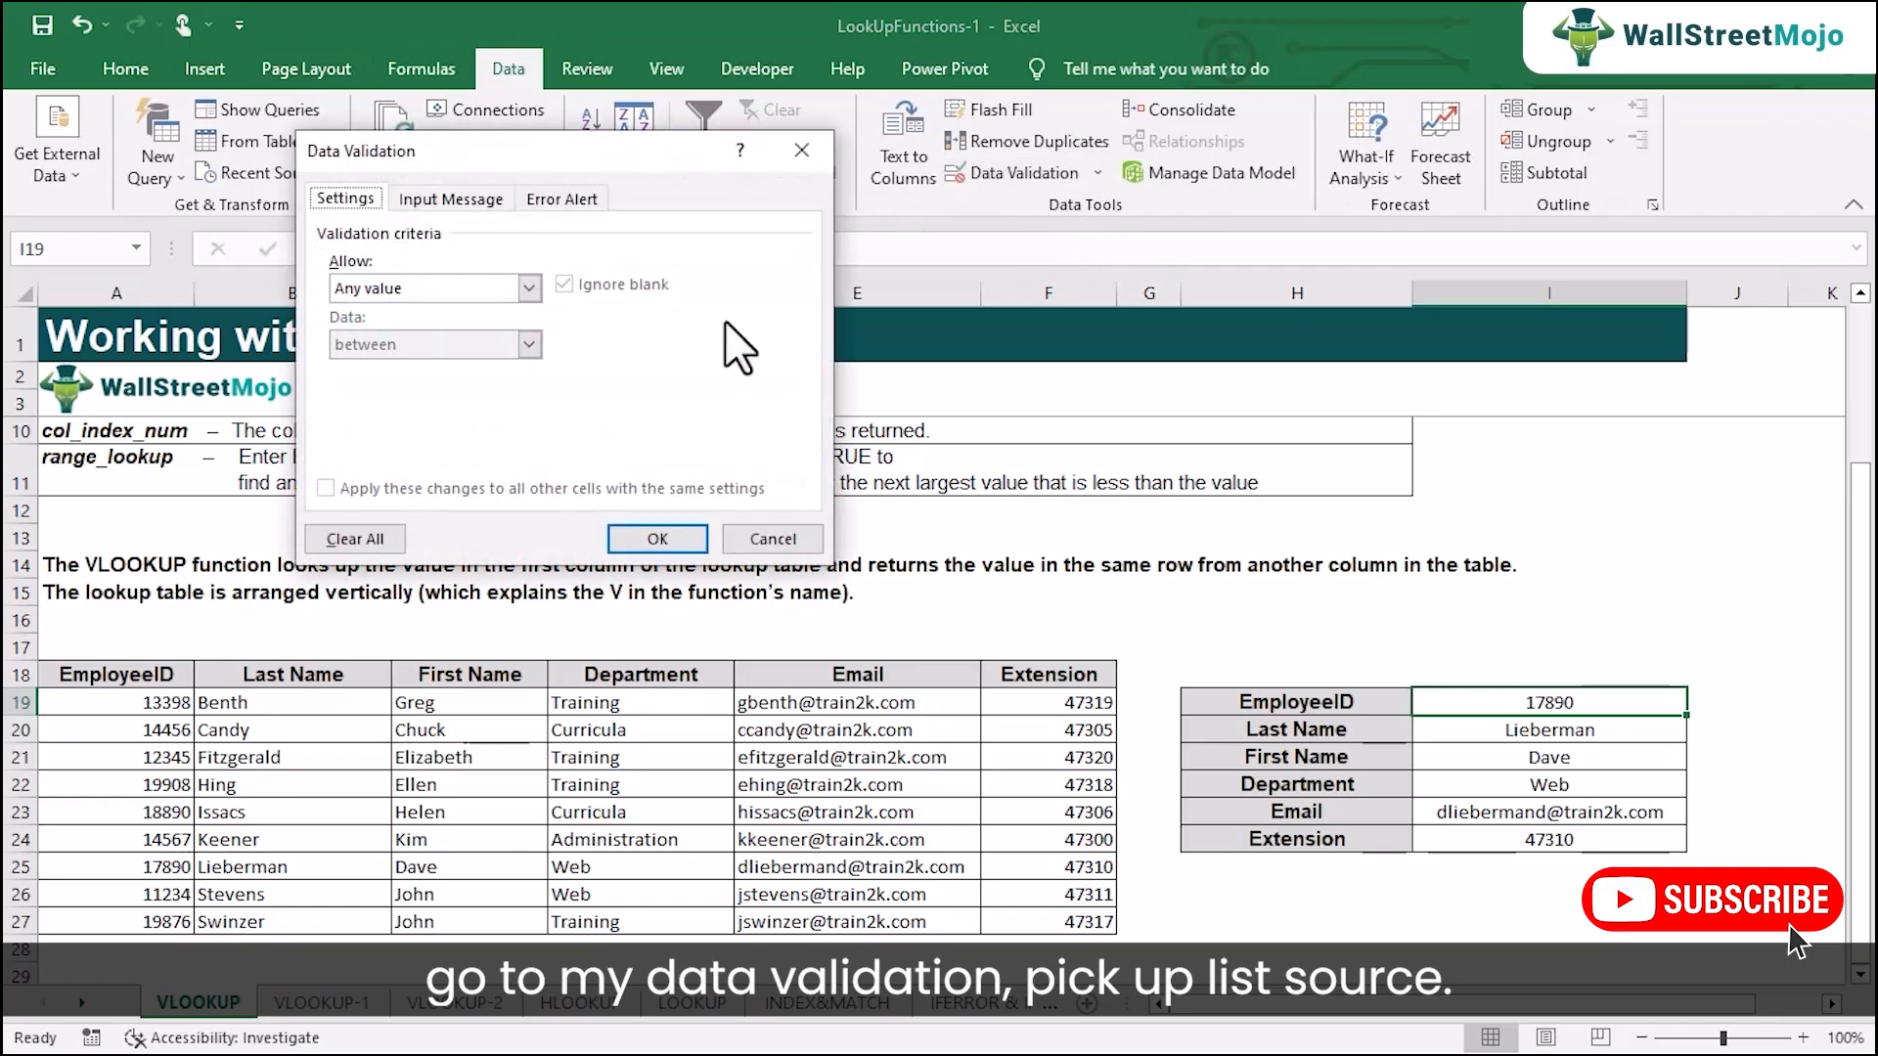
left_click(528, 287)
left_click(401, 366)
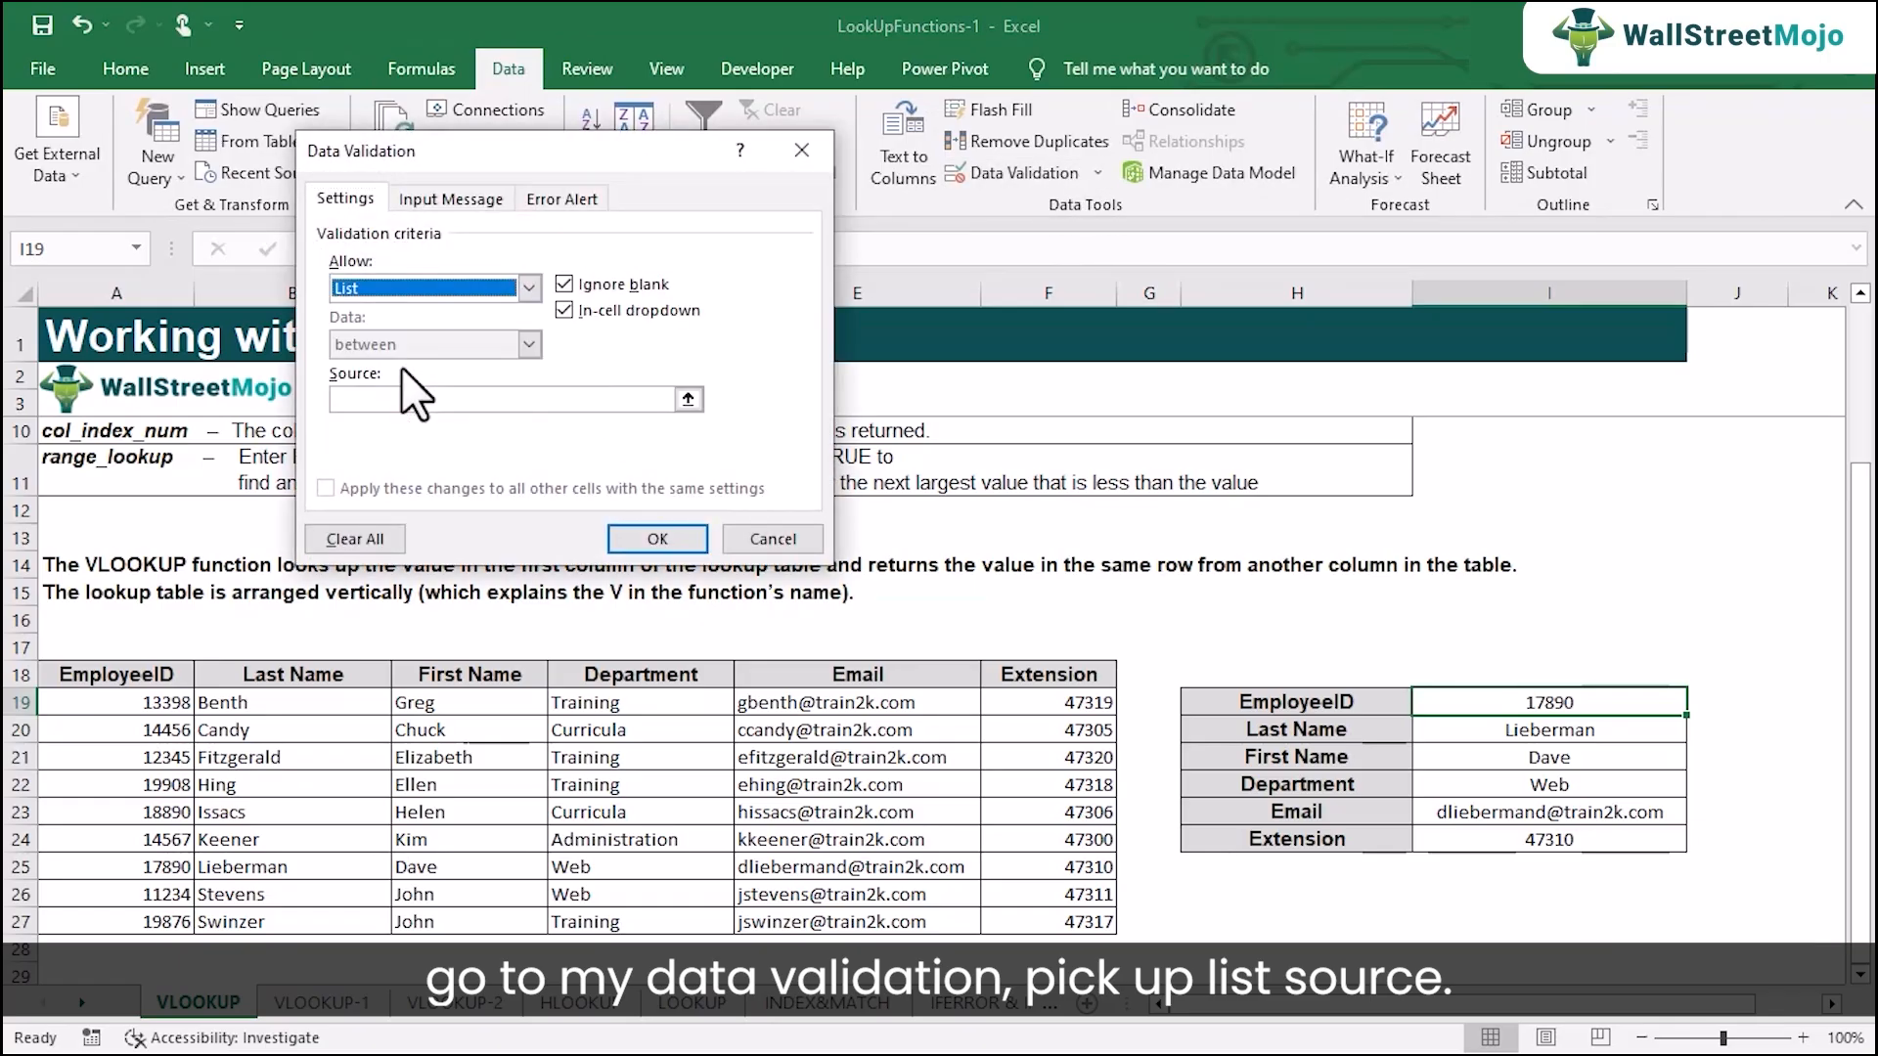
left_click(387, 401)
left_click_drag(135, 704, 132, 919)
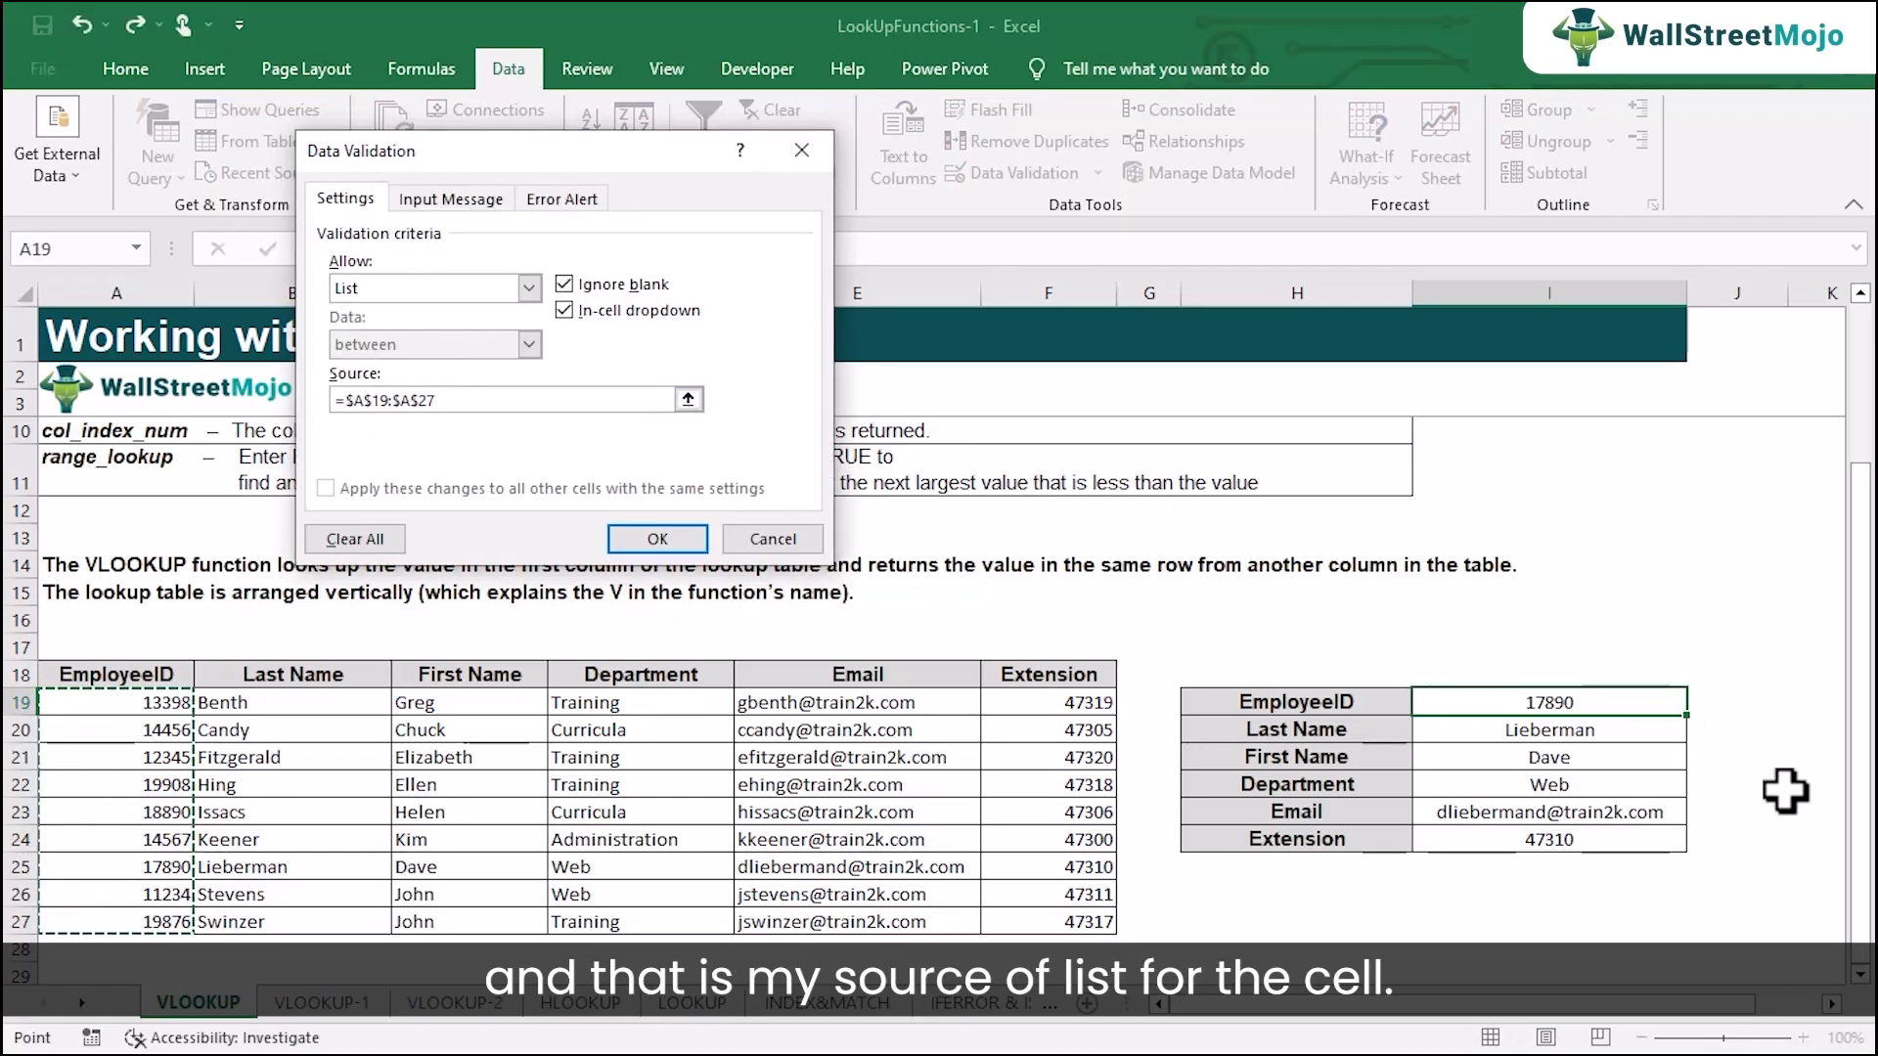
left_click(657, 539)
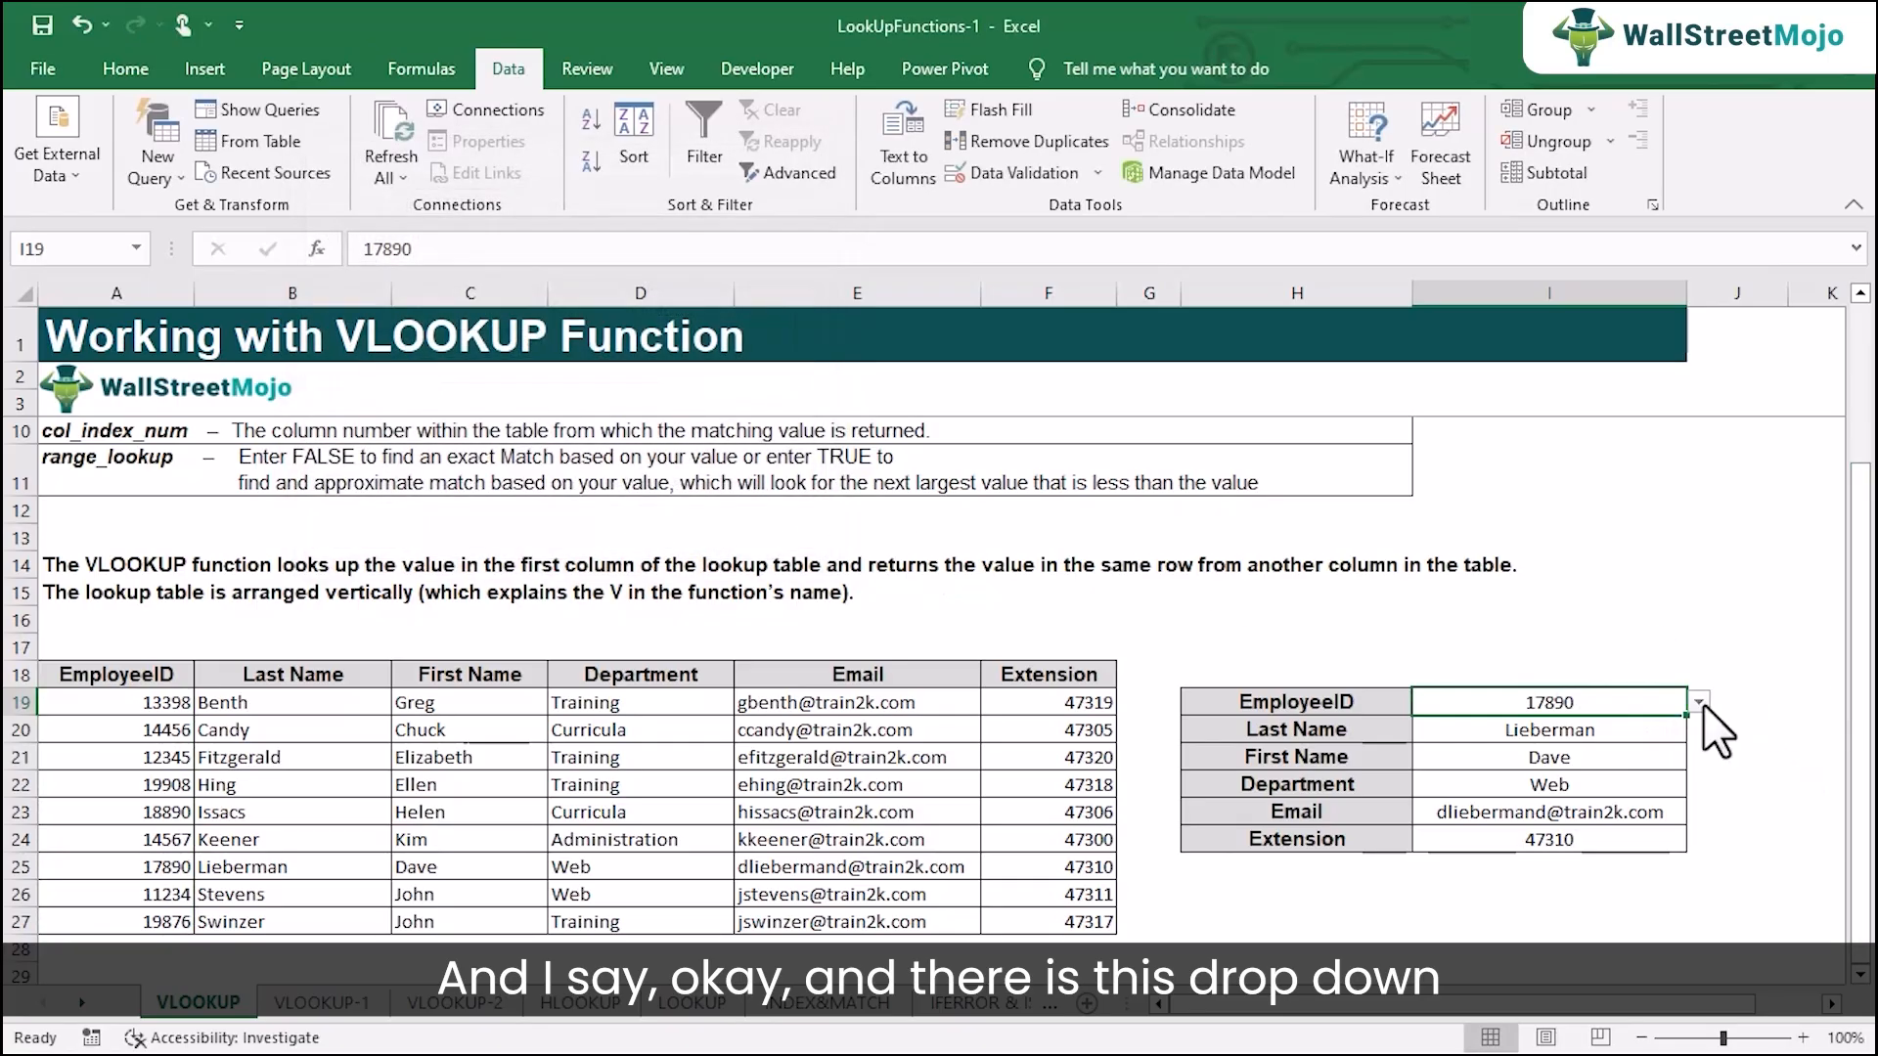
Test the dropdown list in I19 by choosing the EmployeeID of table row 23, then row 21, and finally row 24.
left_click(1700, 702)
left_click(1649, 777)
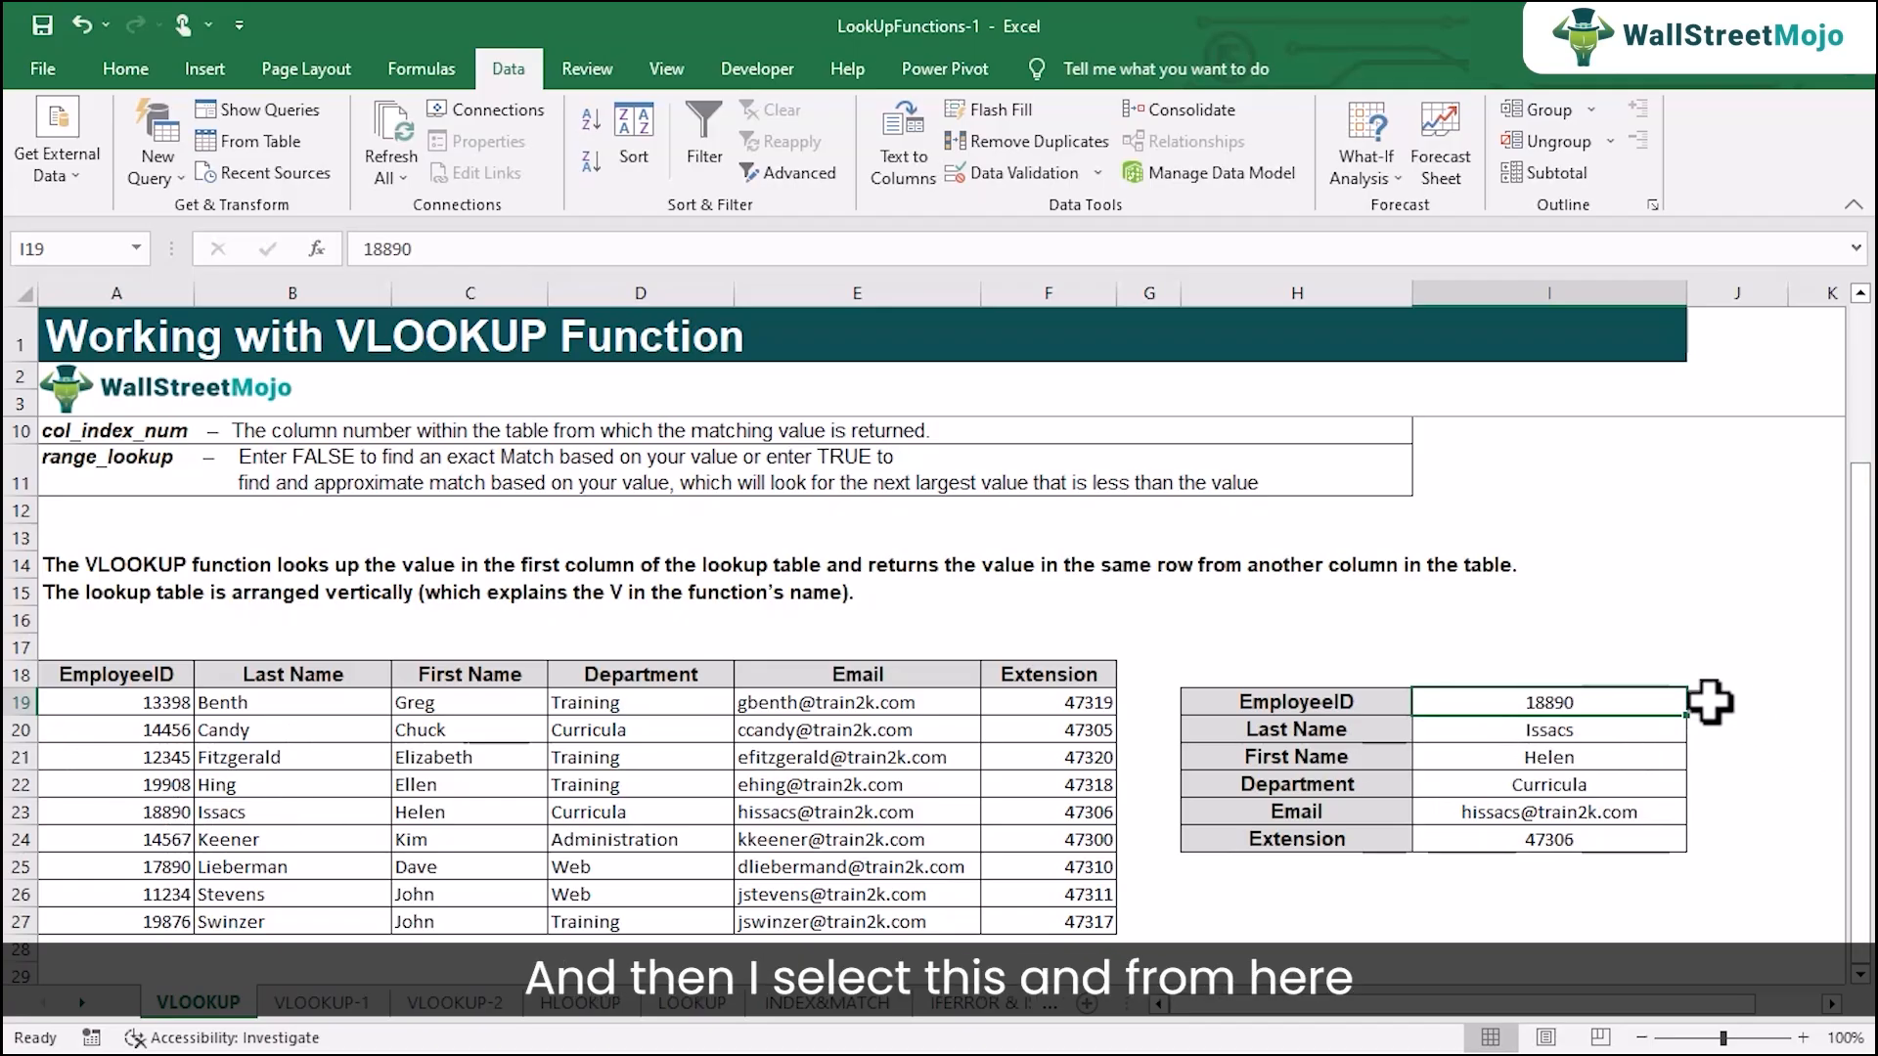
left_click(1699, 702)
left_click(1622, 742)
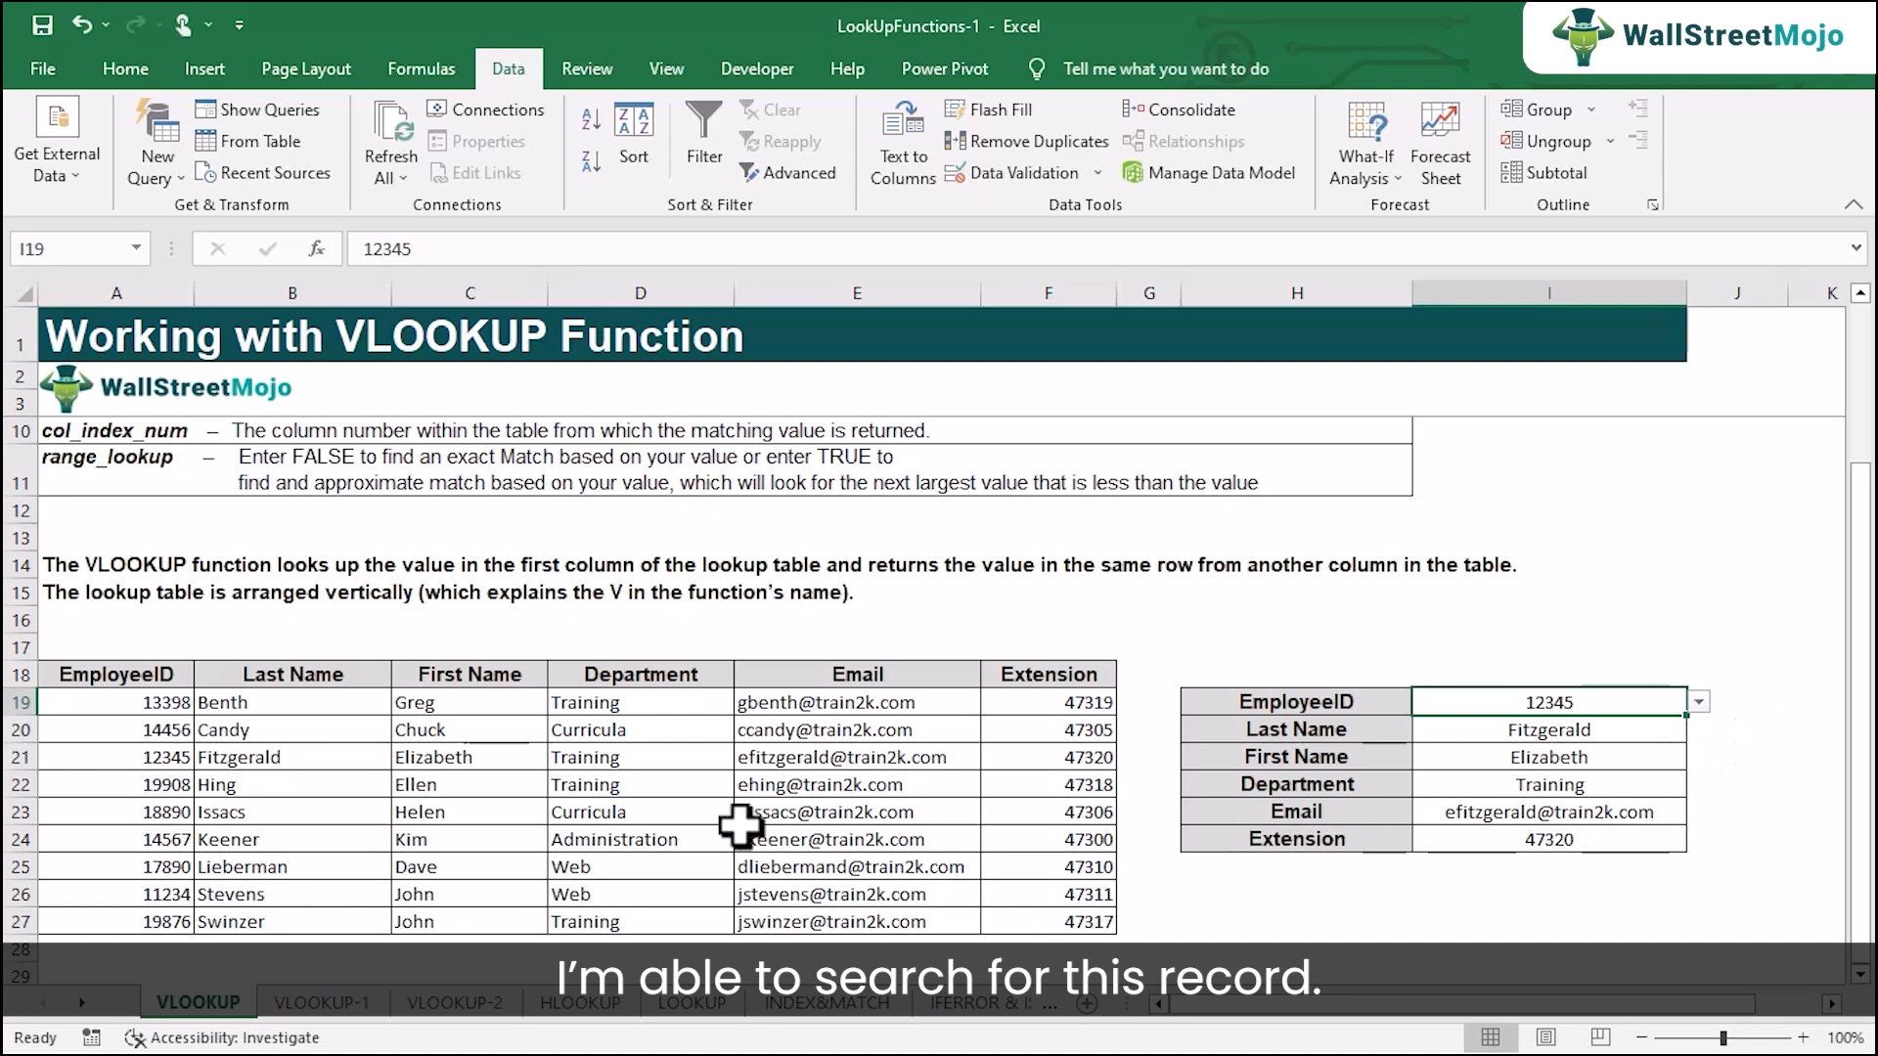
scroll(740, 826, "down", 1)
scroll(741, 826, "up", 1)
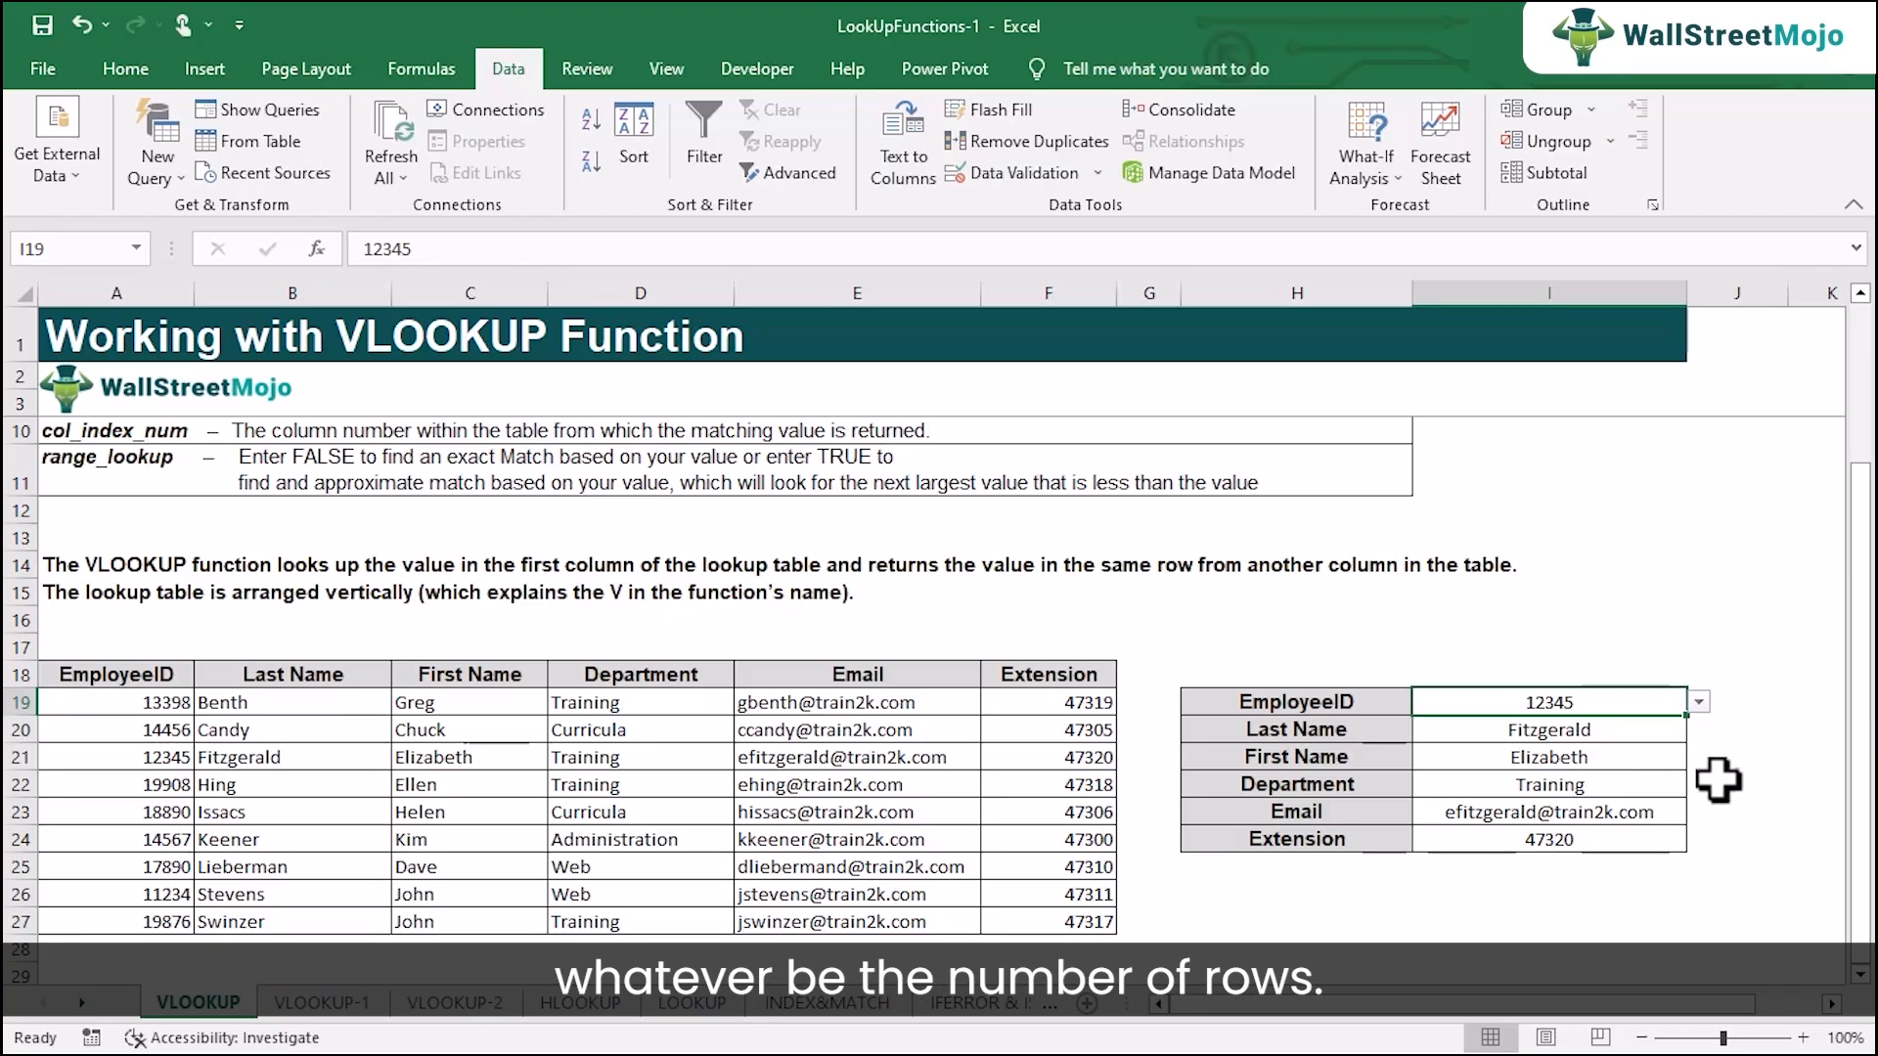
left_click(1699, 702)
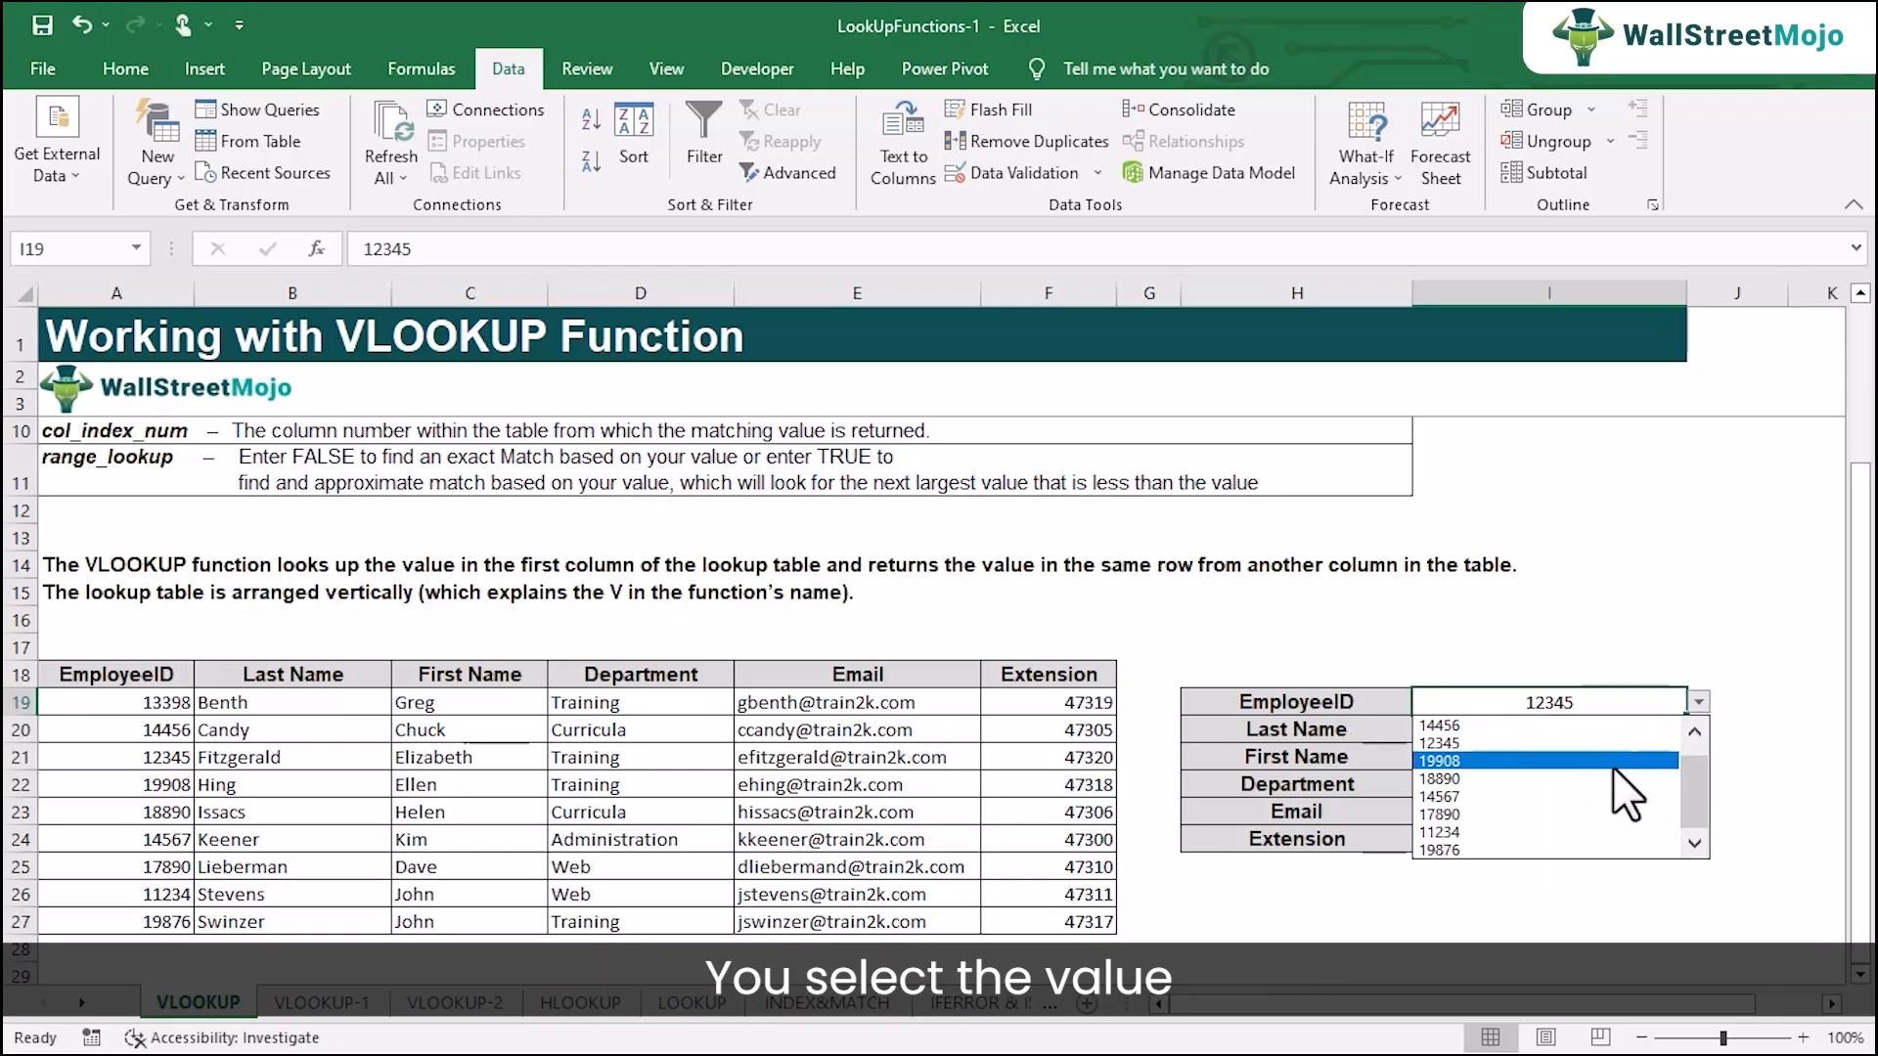
left_click(1609, 820)
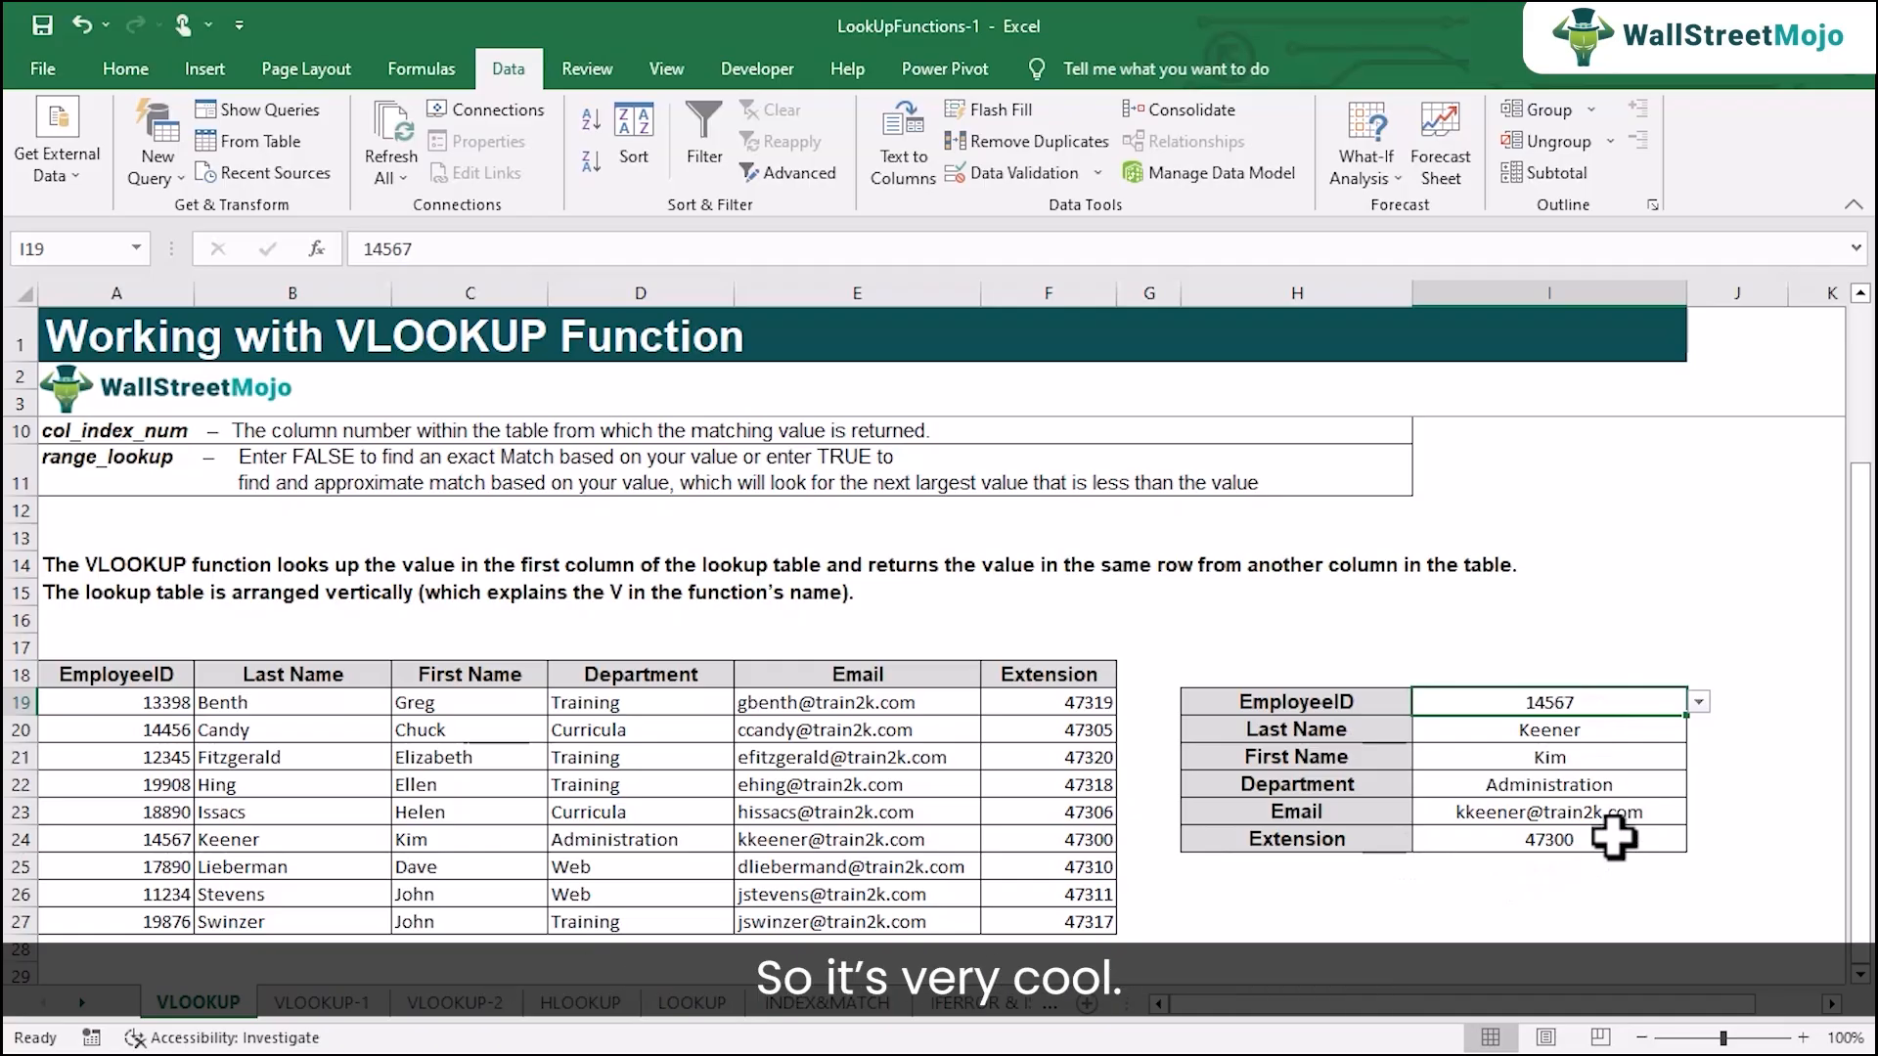
scroll(753, 685, "up", 2)
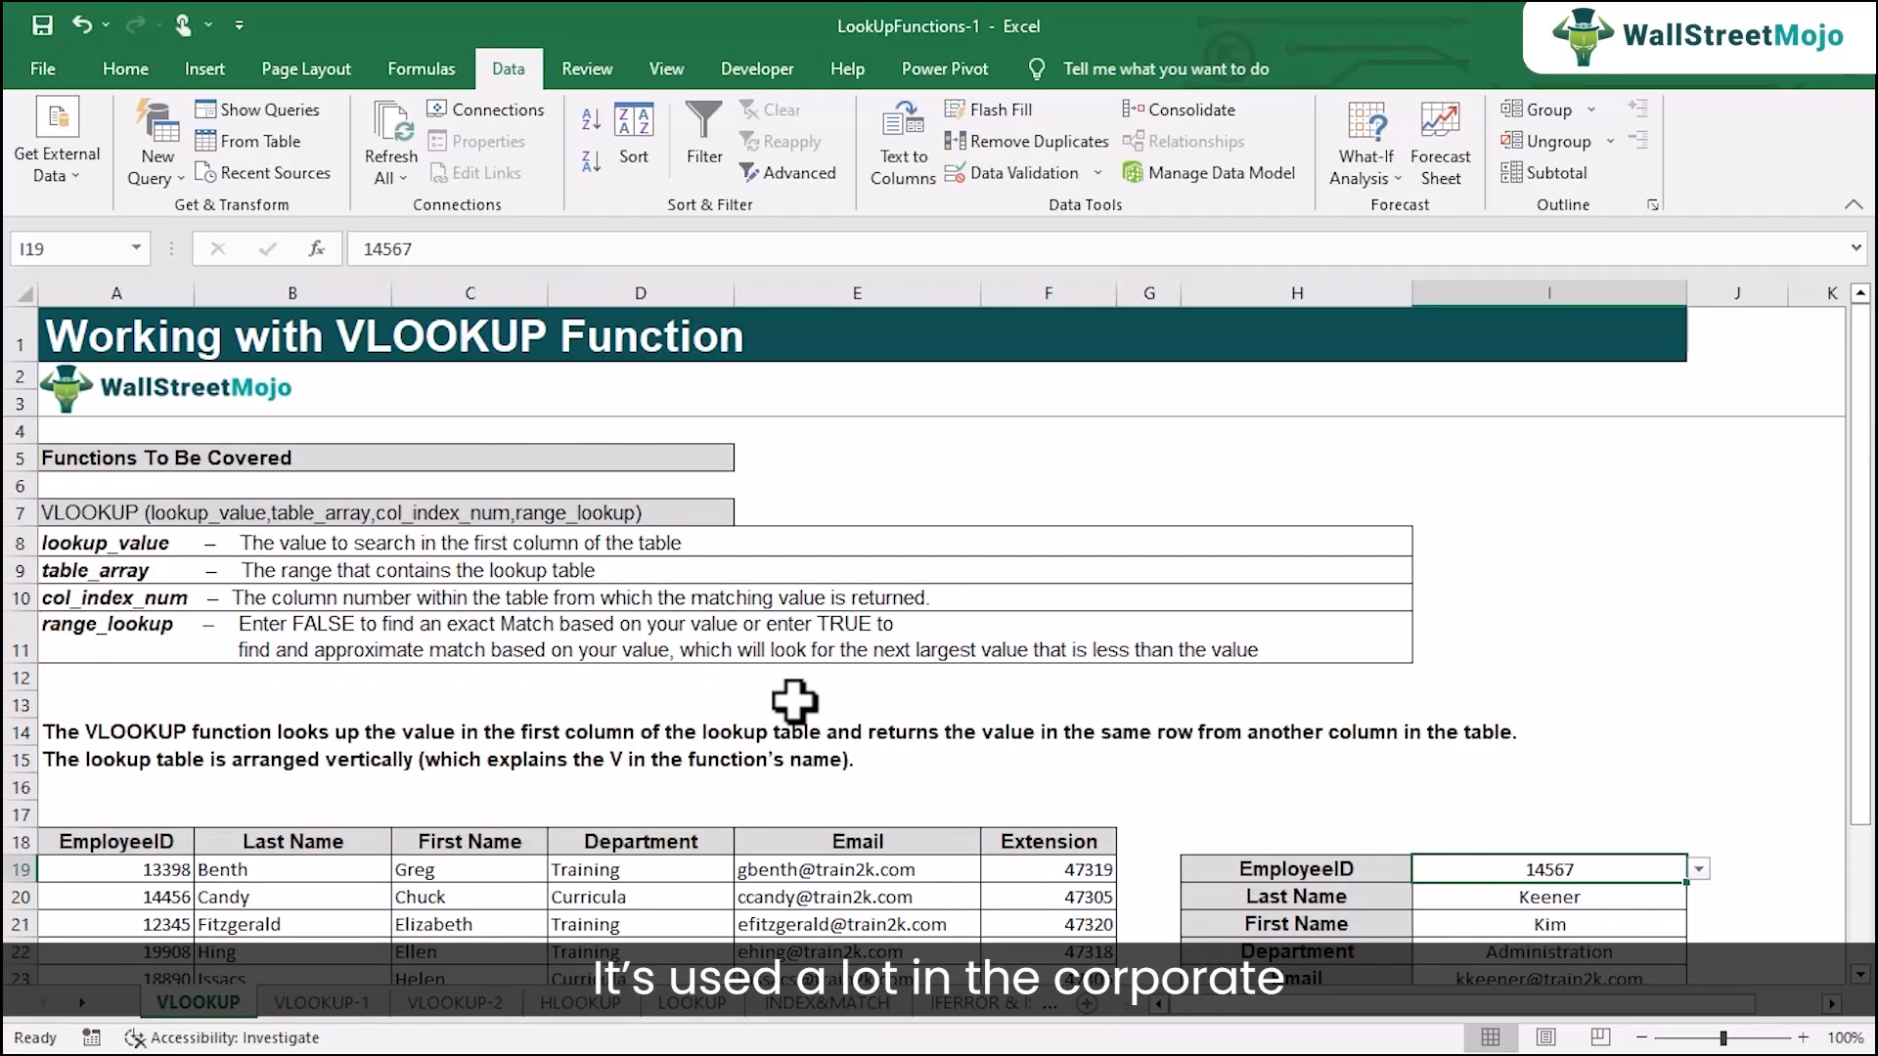
scroll(794, 700, "down", 1)
scroll(794, 701, "up", 1)
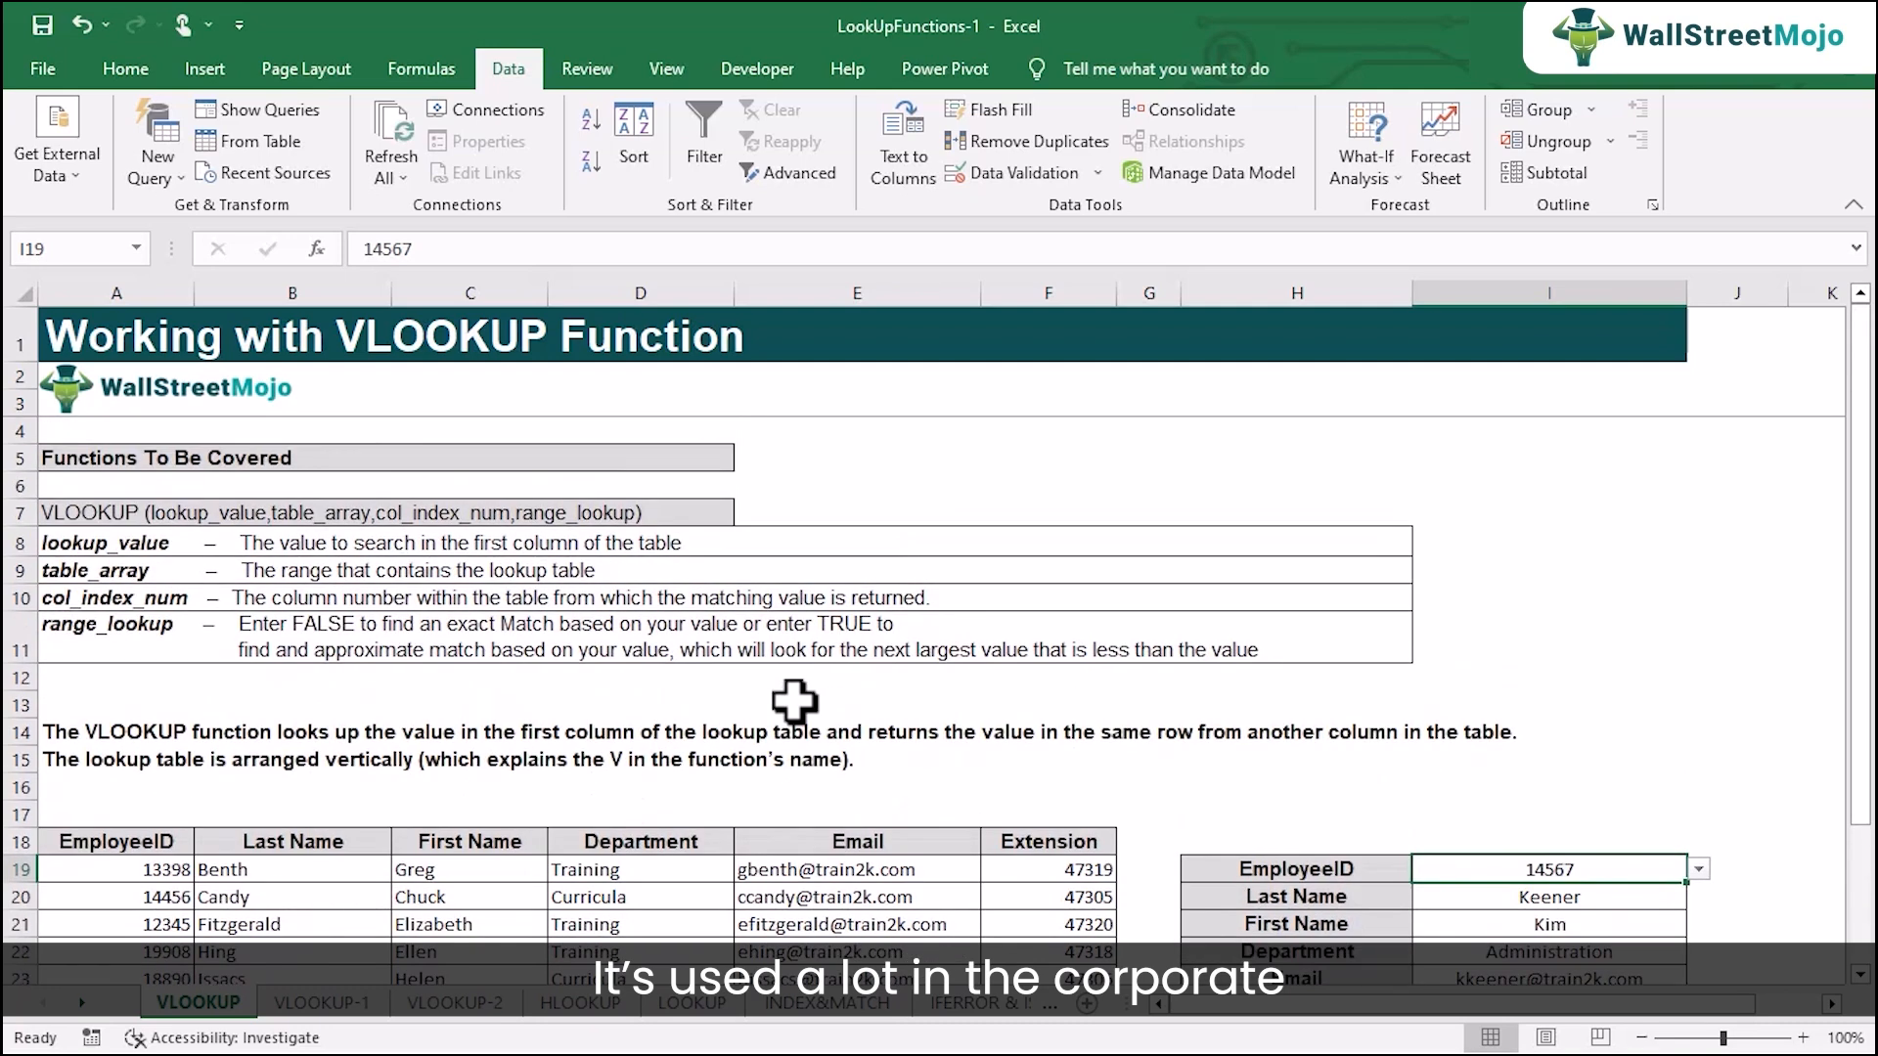